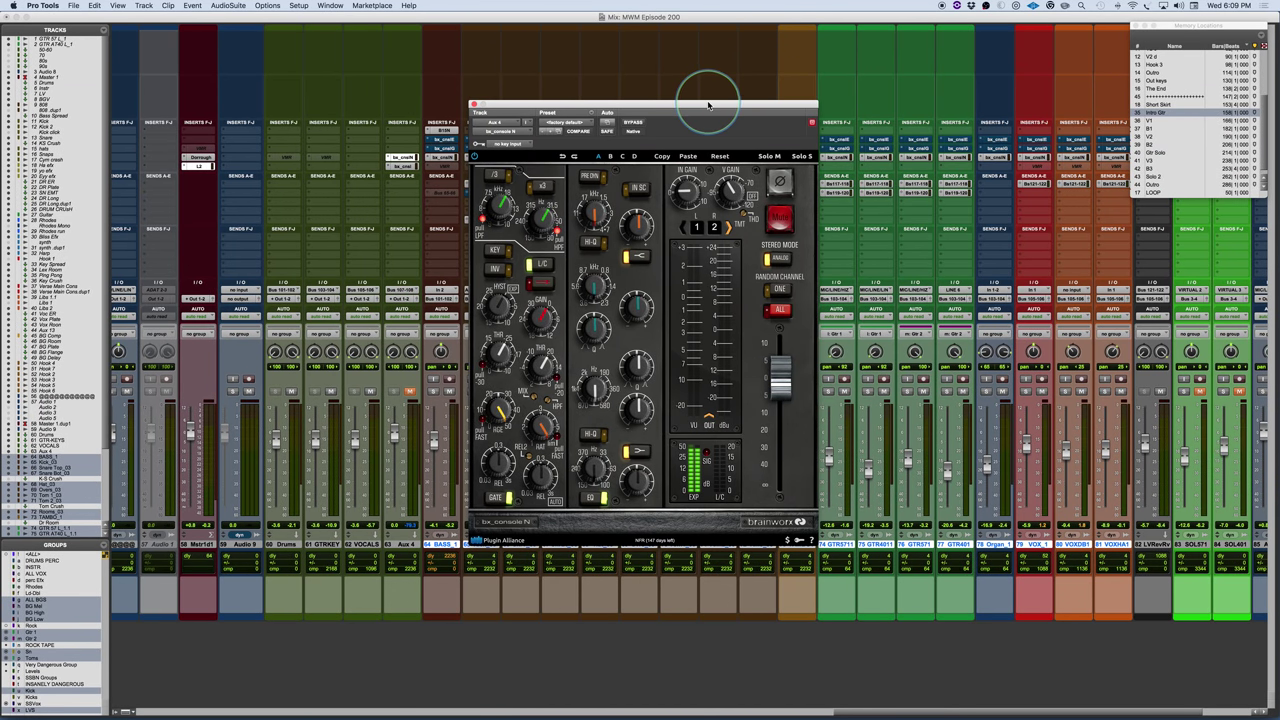
Nudge the bx_console N window slightly right, then open the Aux 4 bx_console insert
drag(709, 106, 738, 110)
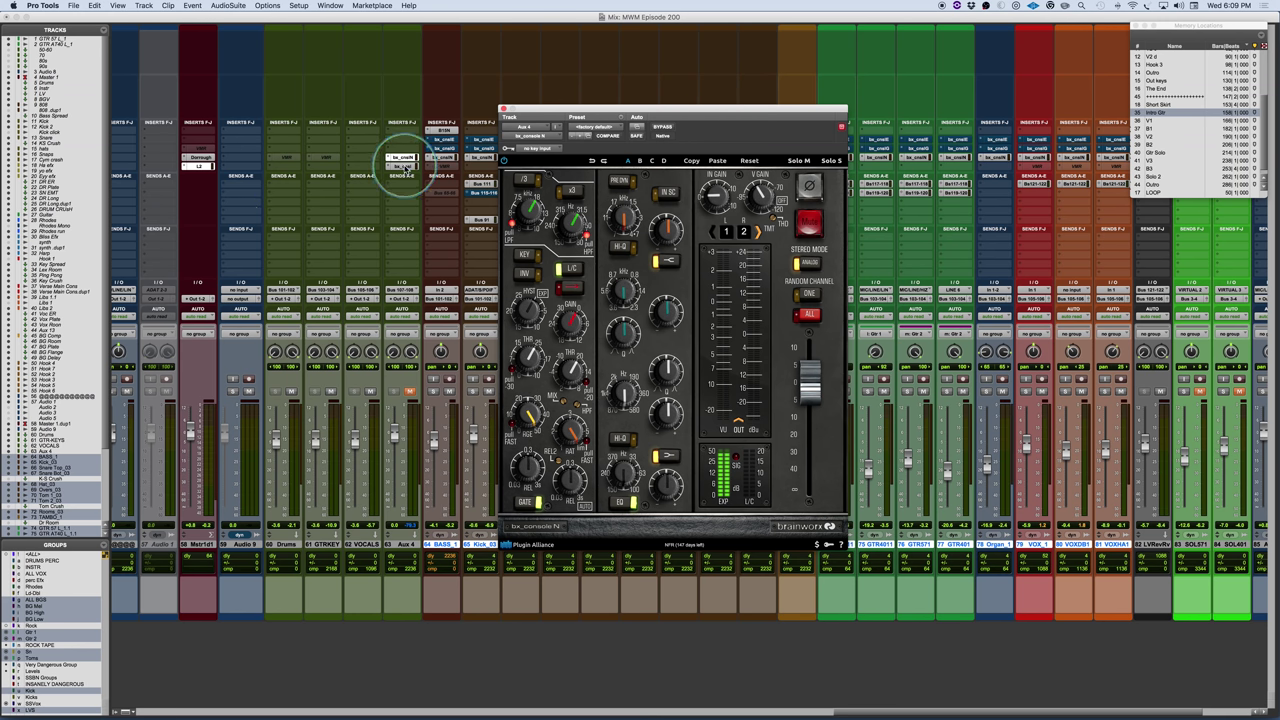
click(405, 166)
Move the new bx_console window to the left, beside the N strip
drag(311, 22, 451, 114)
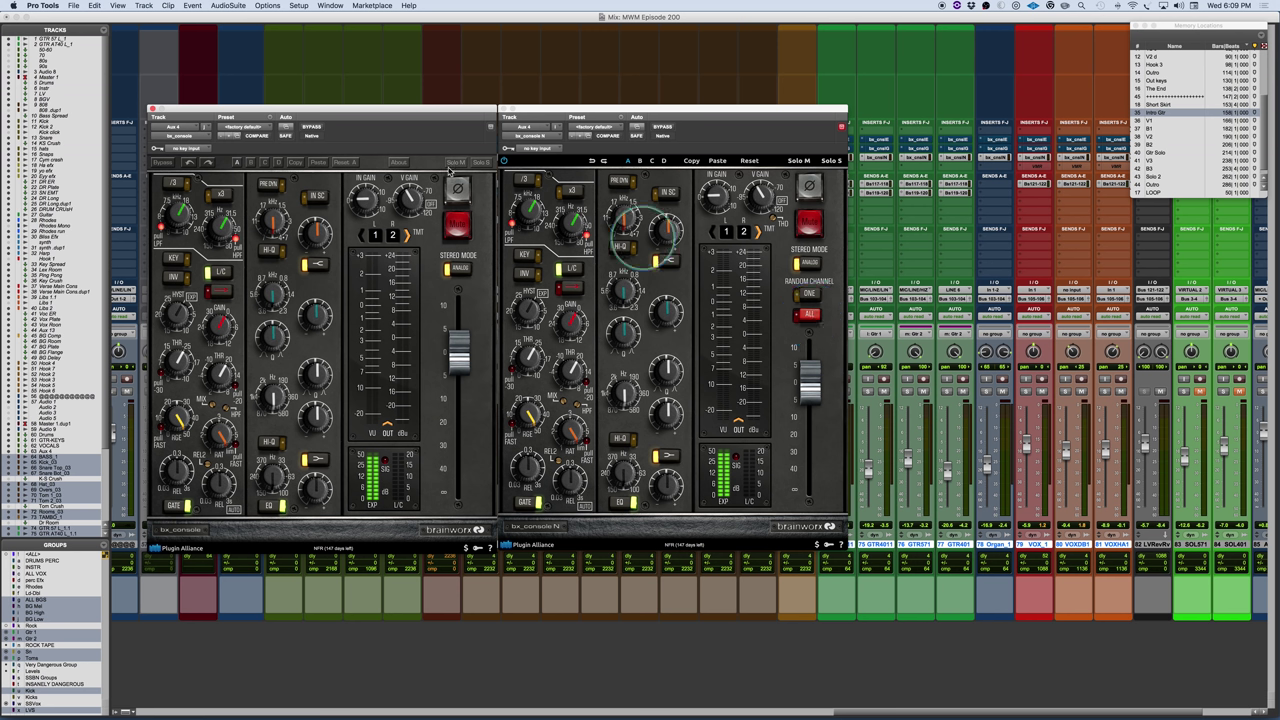
Close the left bx_console window and nudge the N window slightly left
click(151, 108)
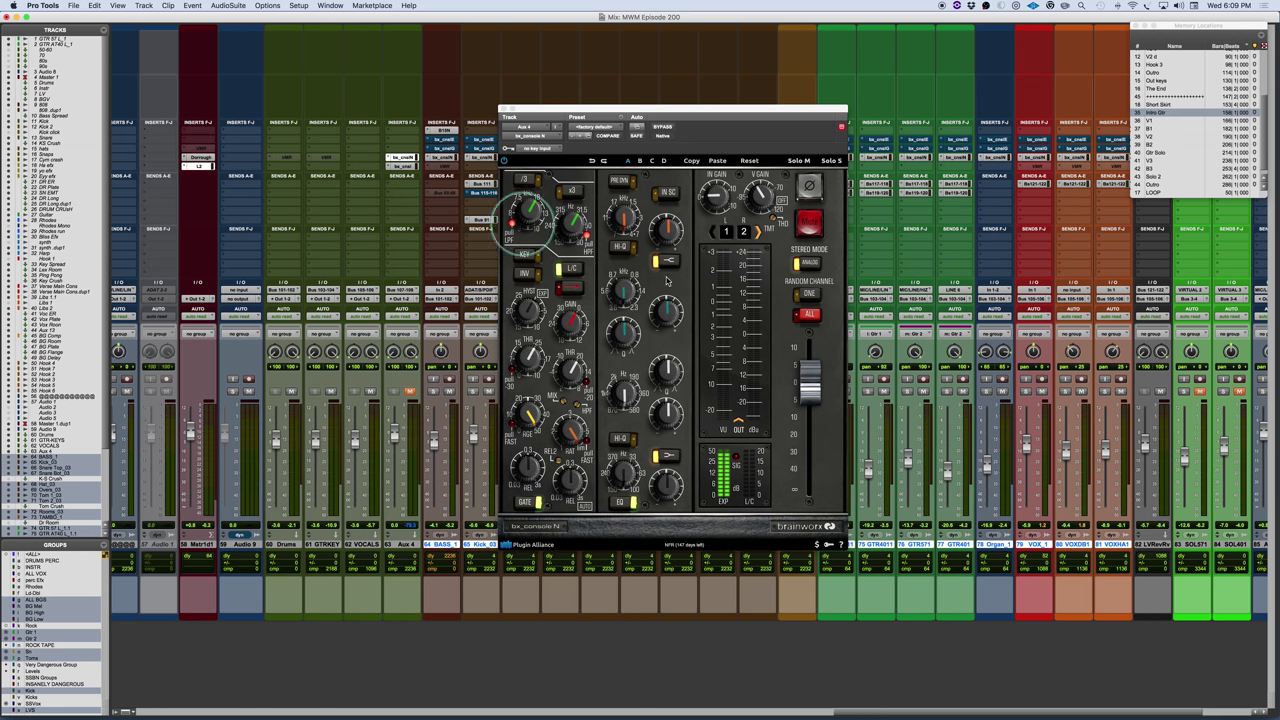
drag(705, 110, 693, 106)
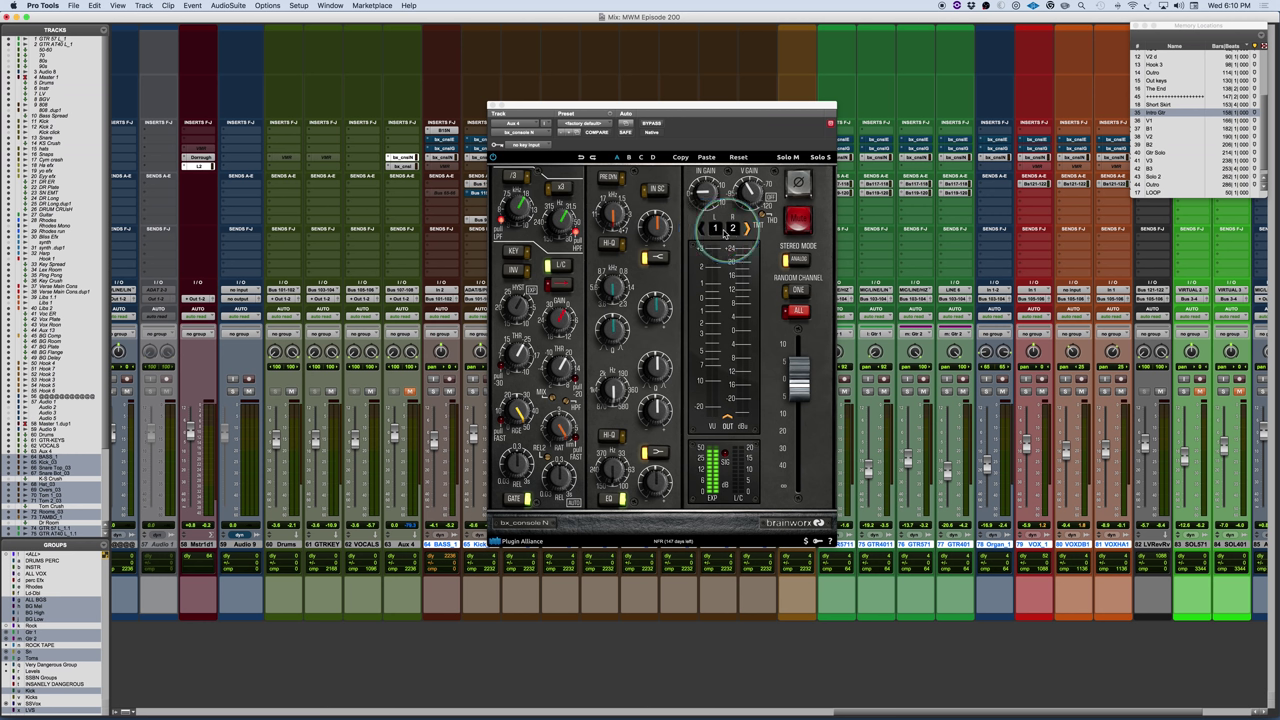
click(811, 266)
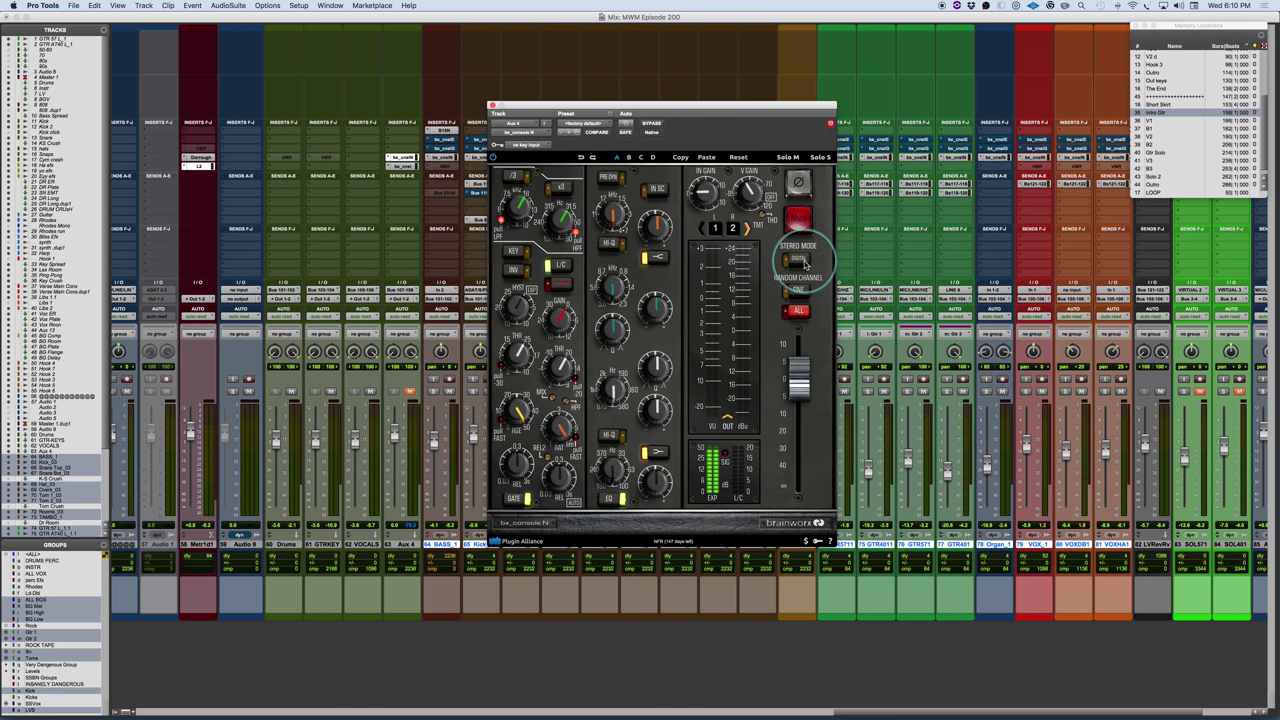
click(731, 229)
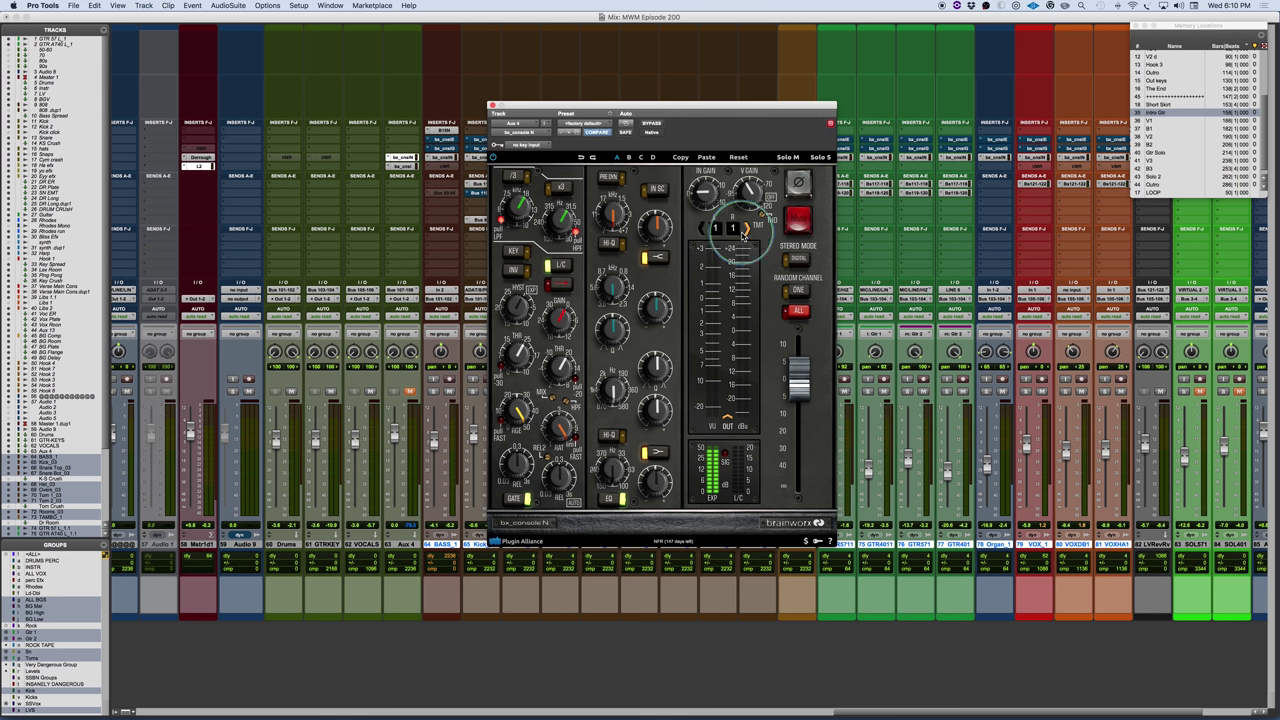
click(745, 229)
click(798, 260)
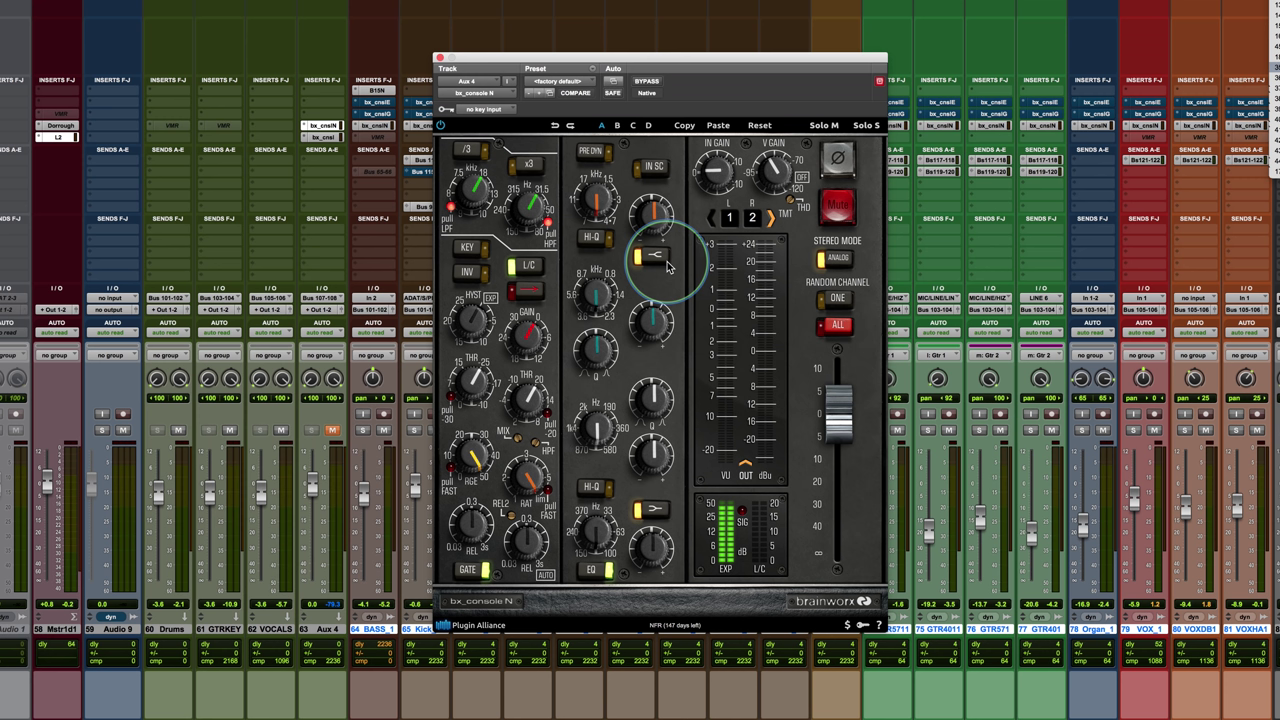
Turn the LPF cutoff, trying the /3 low-pass range and leaving it off
click(468, 150)
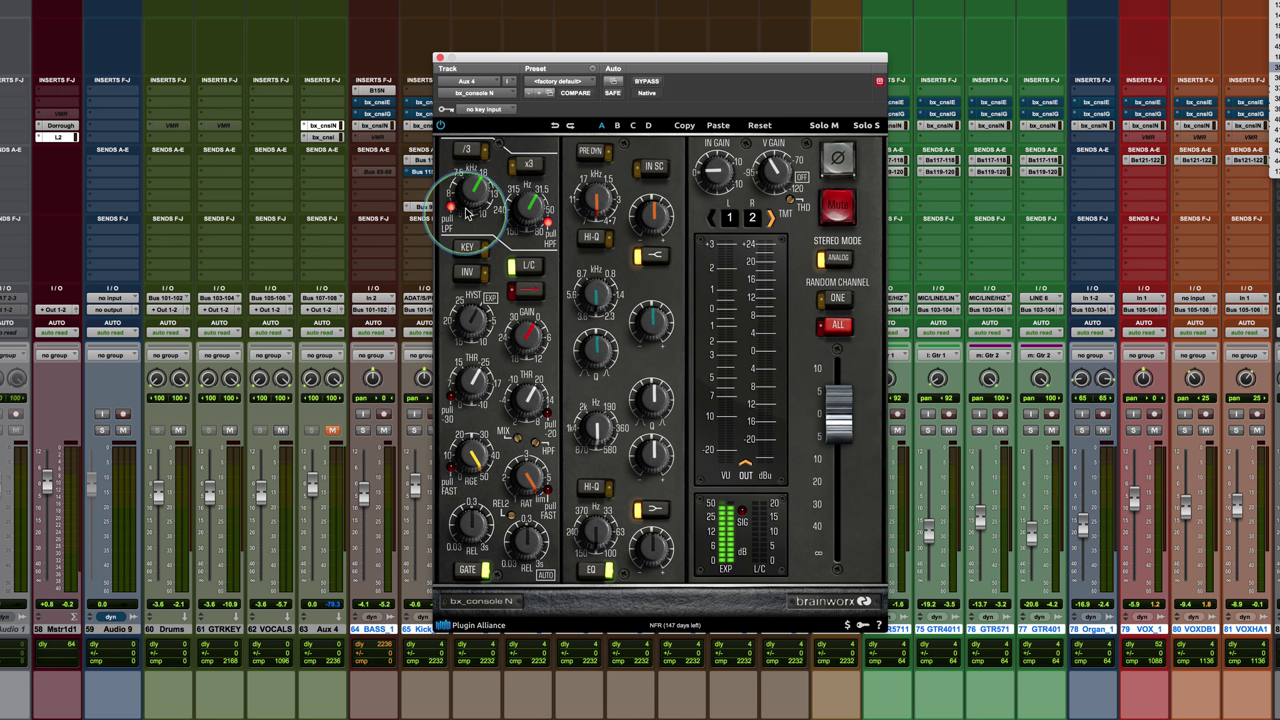
drag(471, 200, 472, 205)
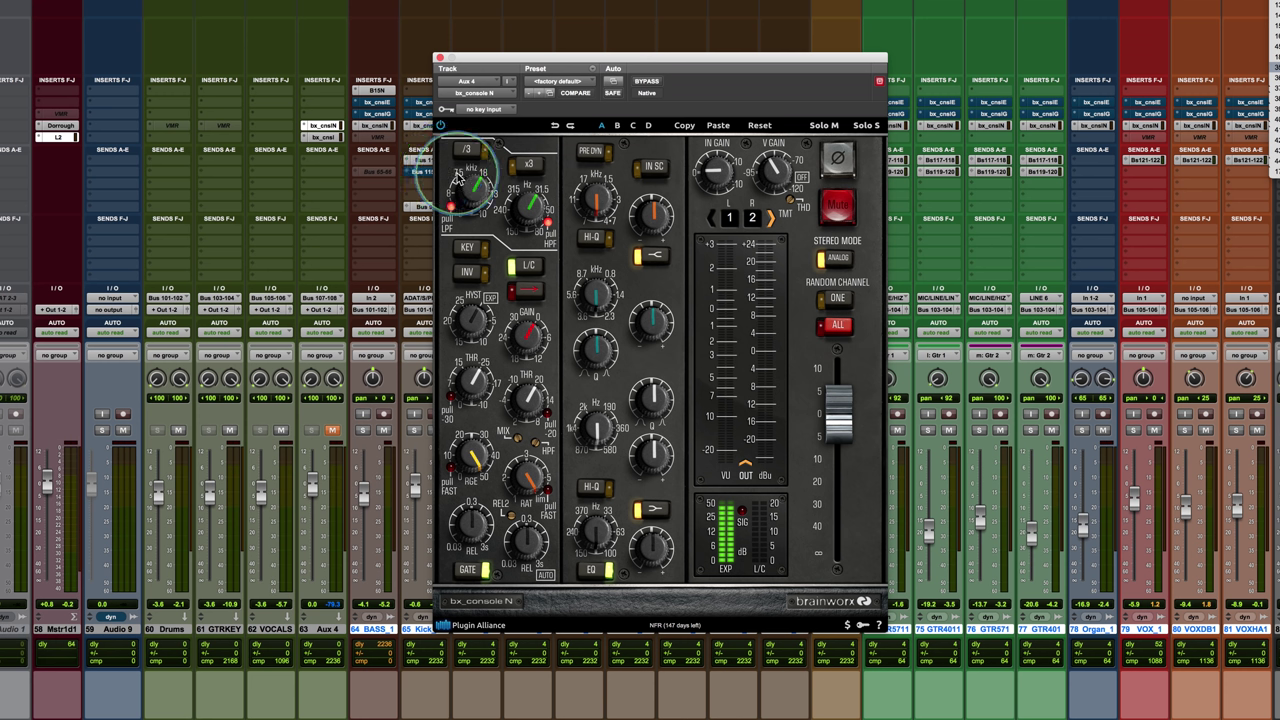
click(467, 151)
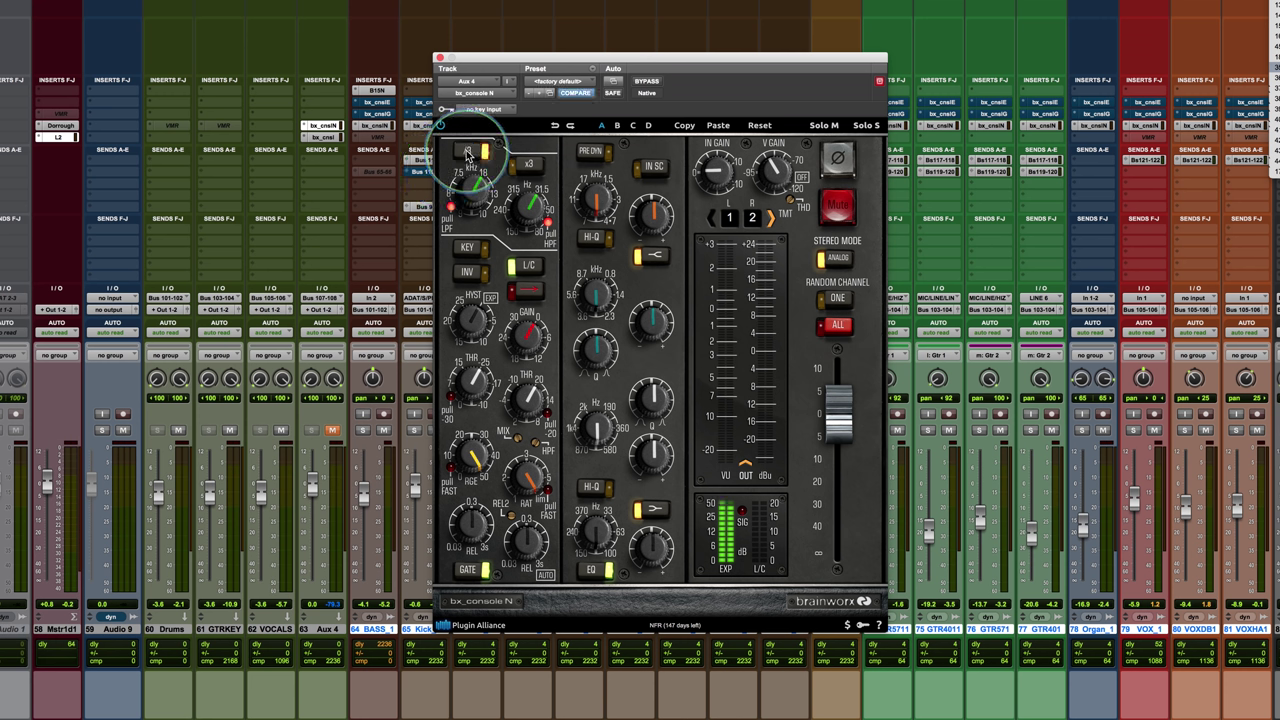
click(468, 152)
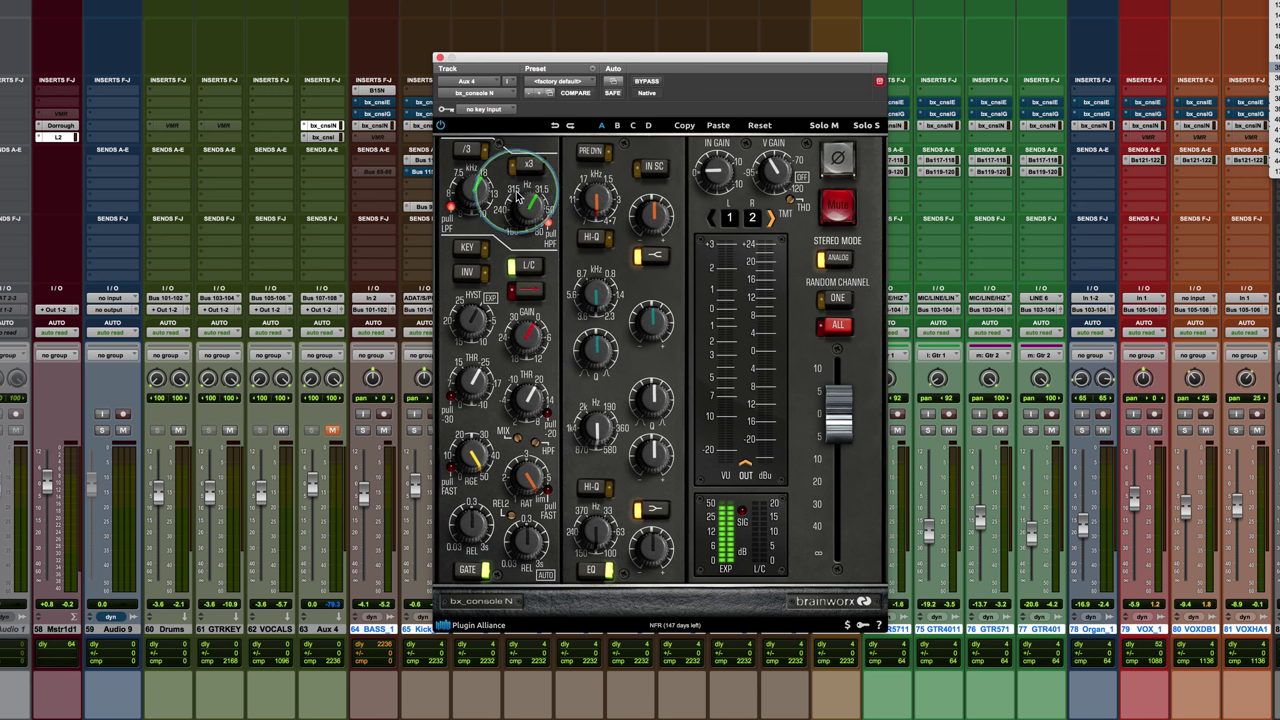
Set the high-pass filter to about 31.5 Hz, toggling the HPF off and on
drag(540, 188, 524, 196)
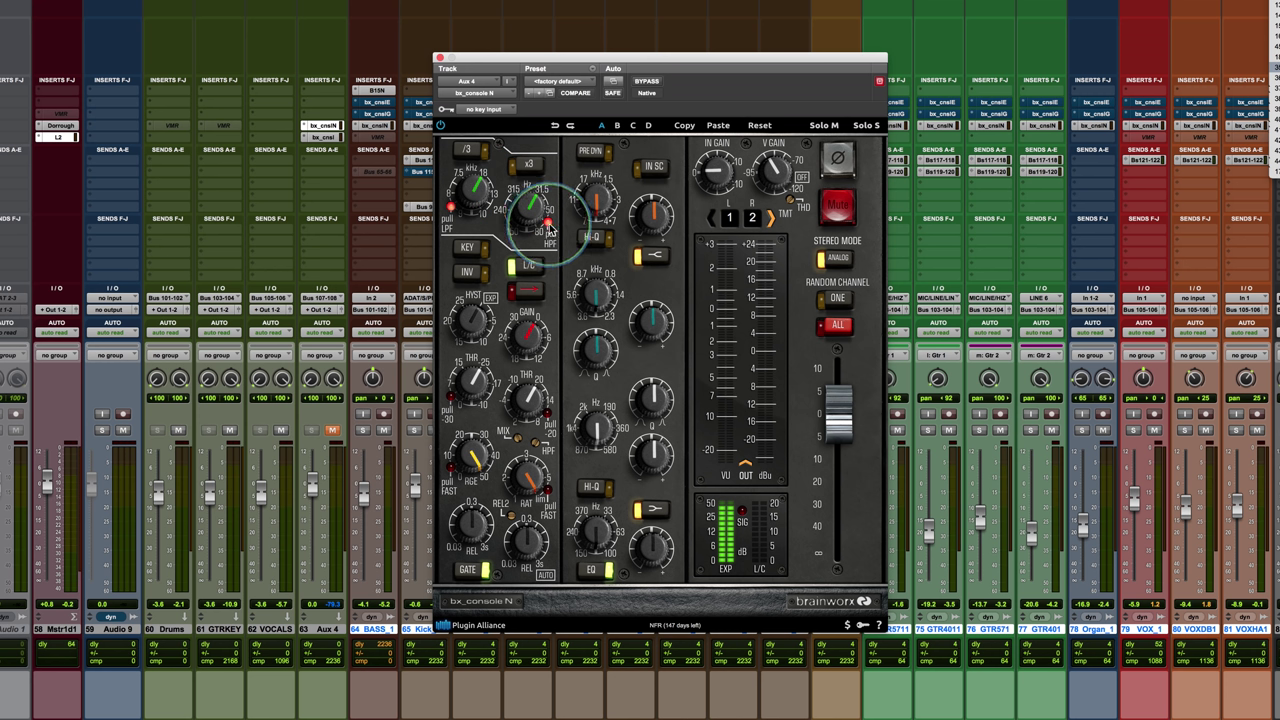
click(549, 224)
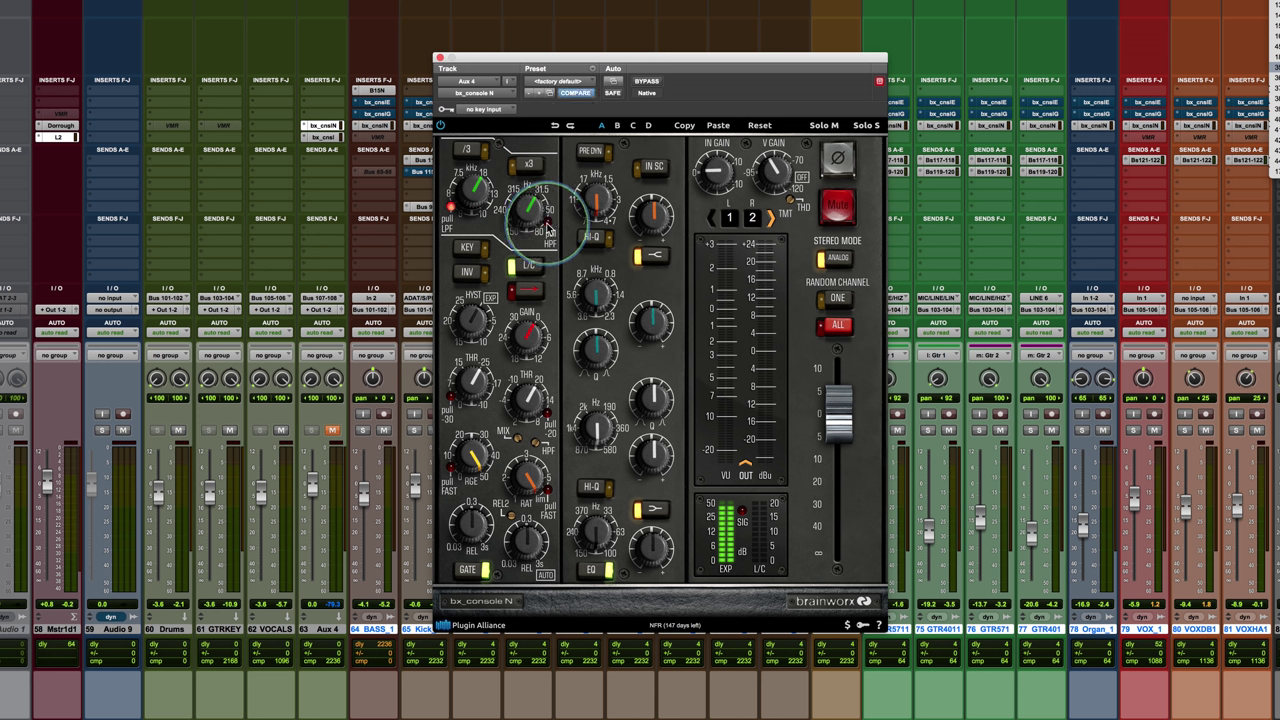
click(548, 223)
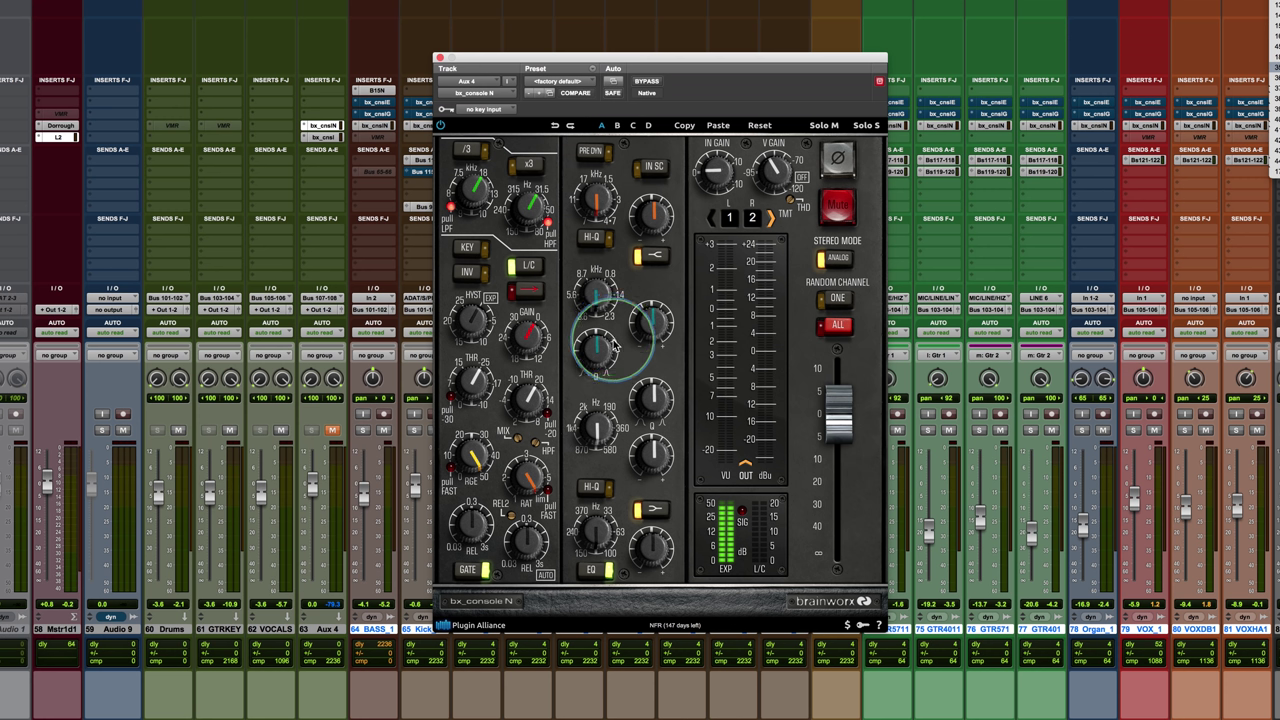
Toggle the PRE DYN filter placement on and off, then briefly bypass the gate
click(568, 155)
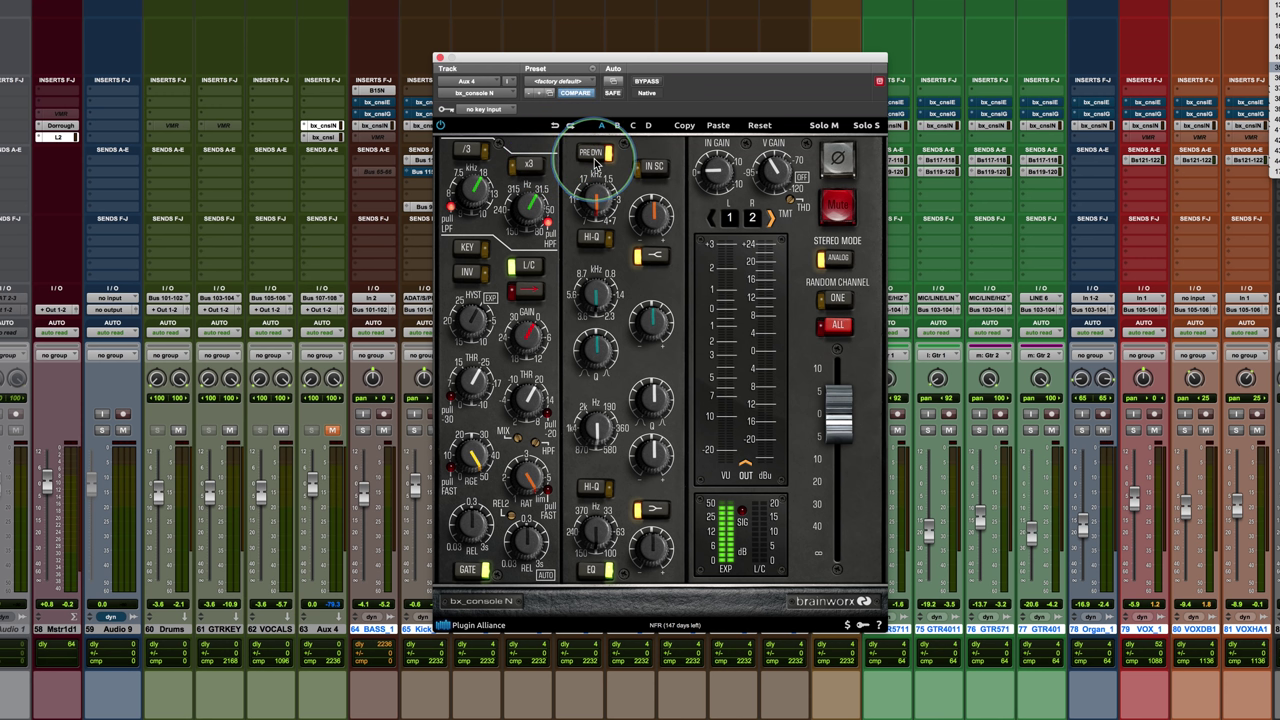
click(594, 158)
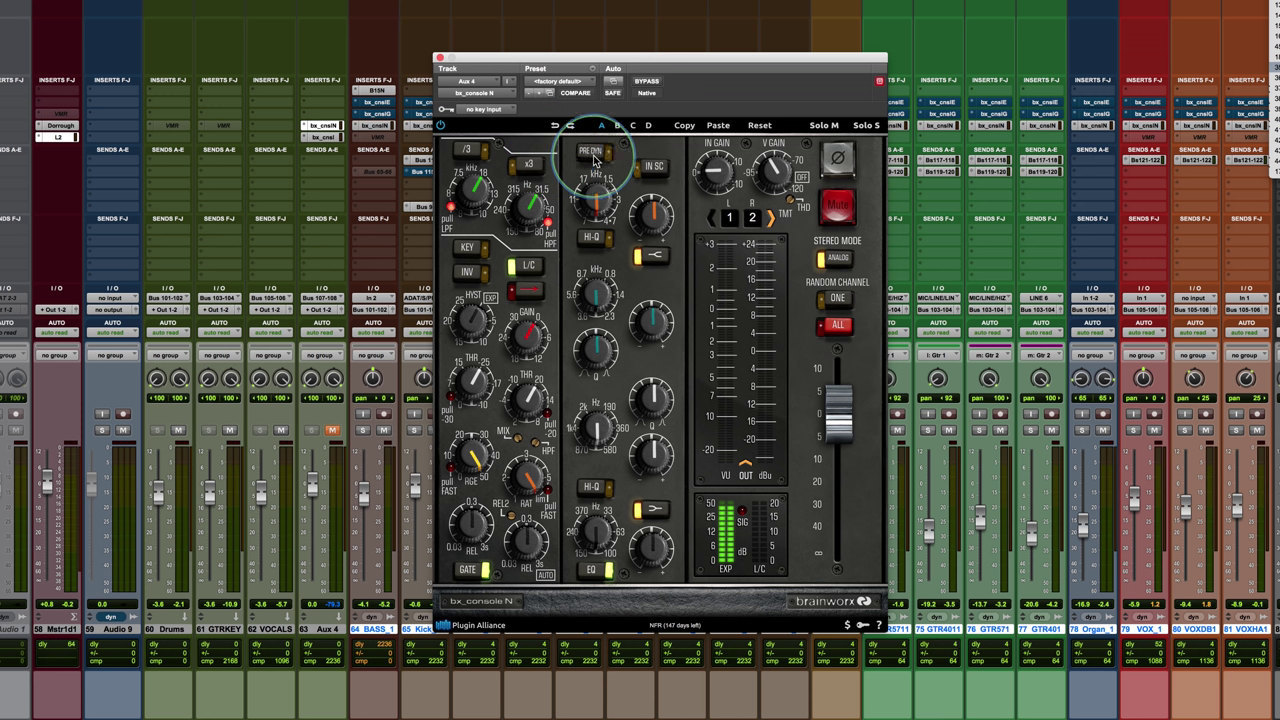
click(594, 158)
click(594, 158)
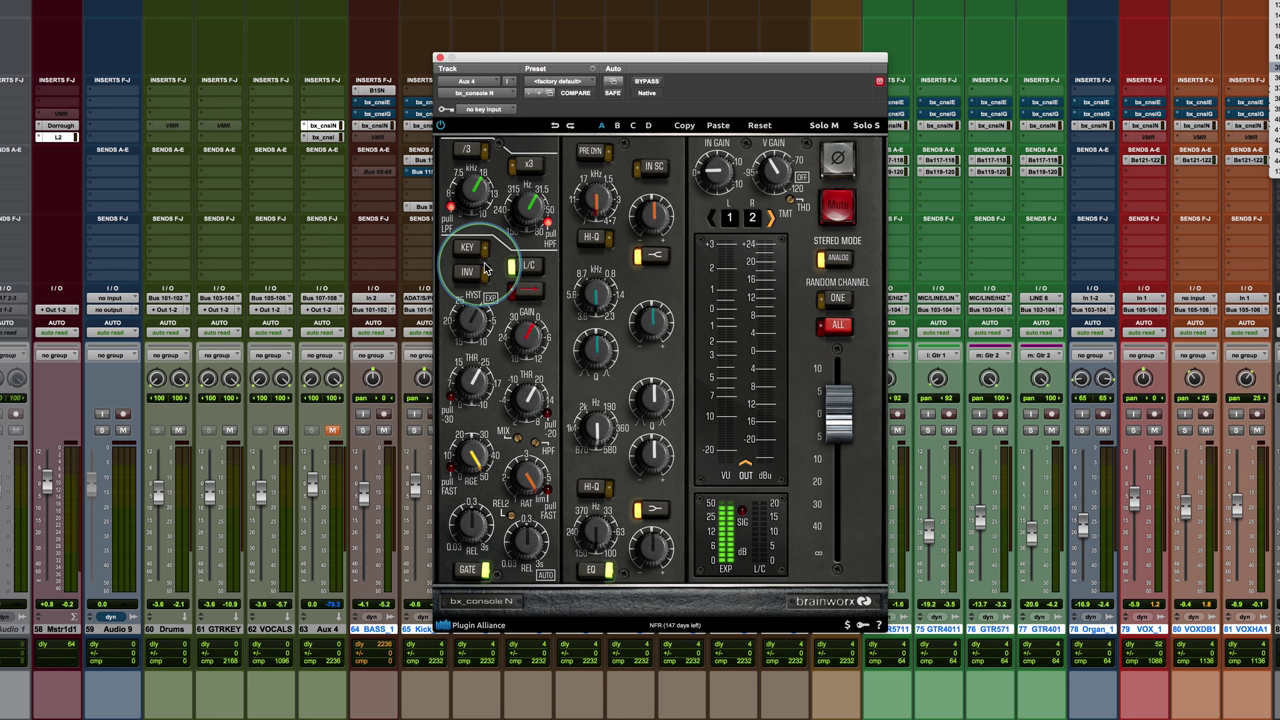
click(470, 568)
click(470, 568)
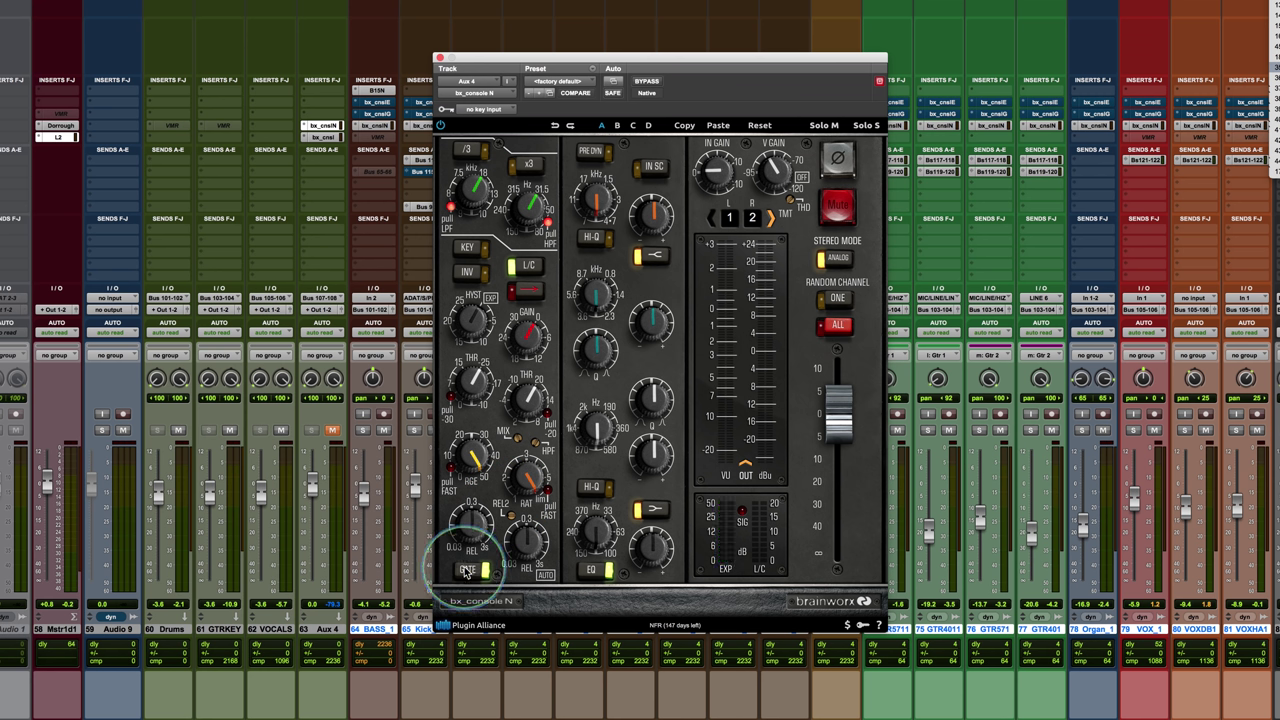
click(529, 268)
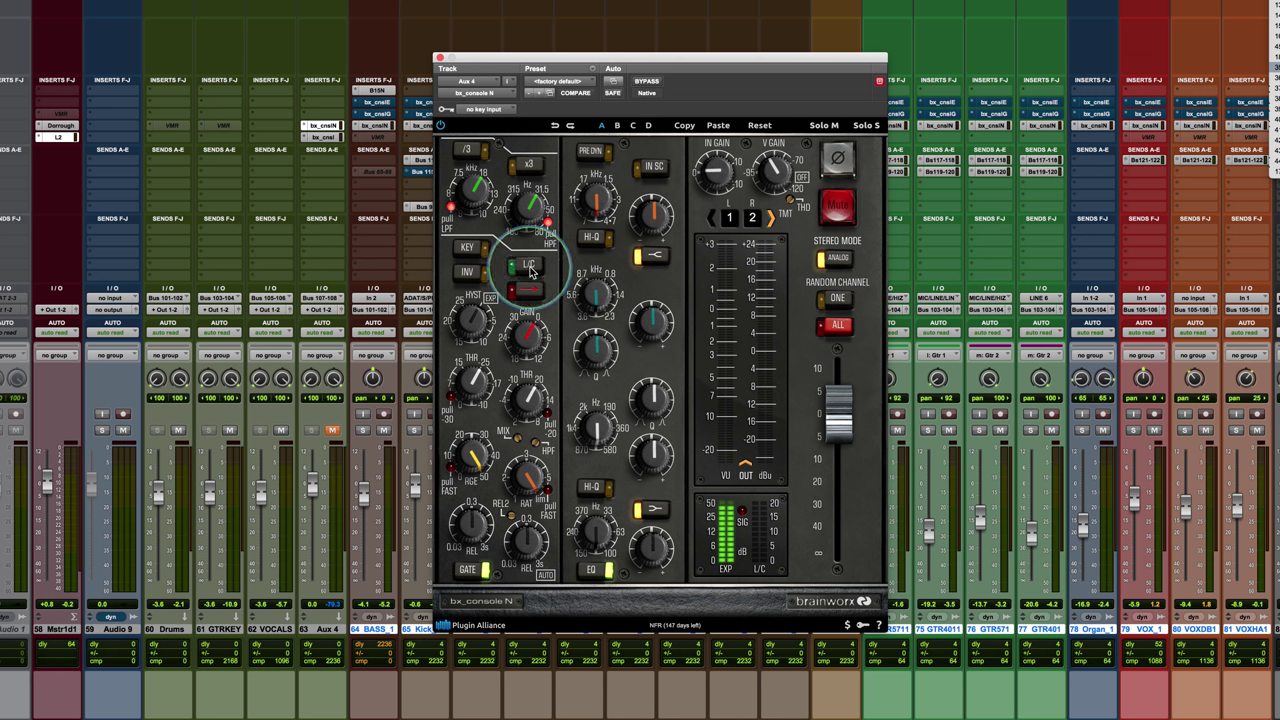
click(529, 268)
click(528, 292)
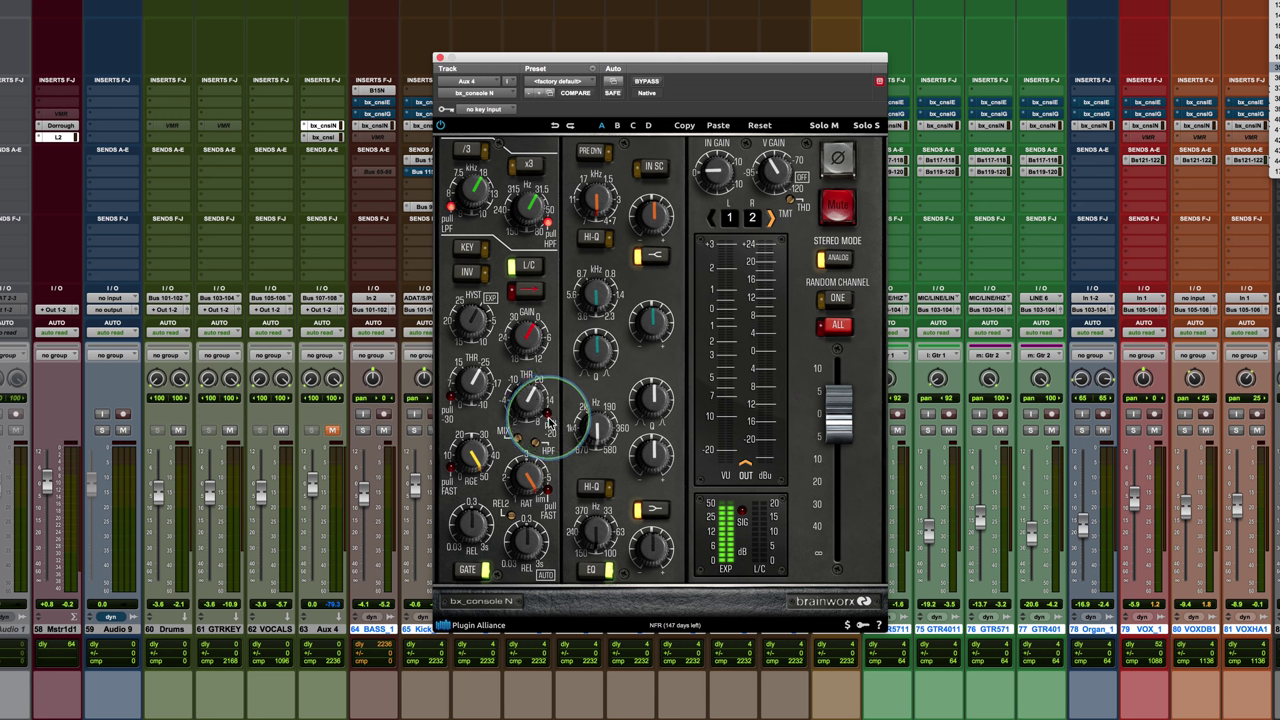
drag(533, 386, 543, 423)
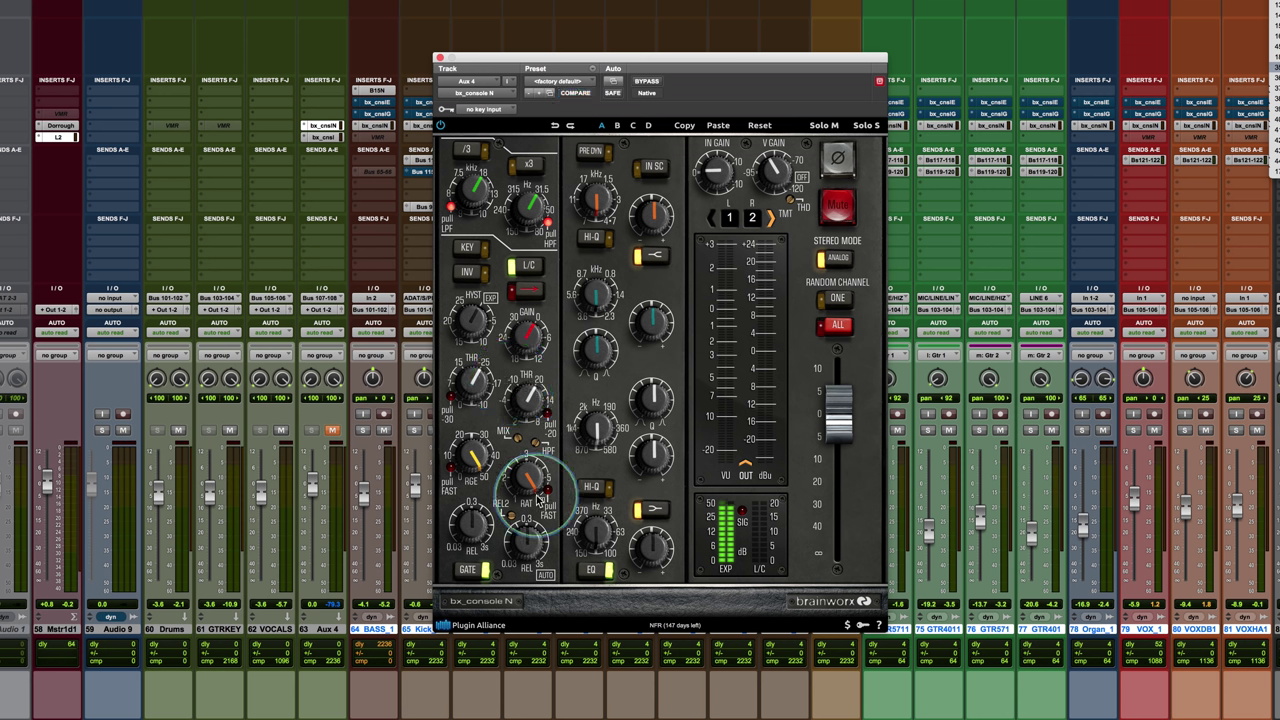
Set the compression ratio to 3.2:1 and the release time to 0.03 s
mouse_move(545, 493)
mouse_down()
mouse_move(515, 475)
mouse_move(543, 623)
mouse_move(520, 490)
mouse_up()
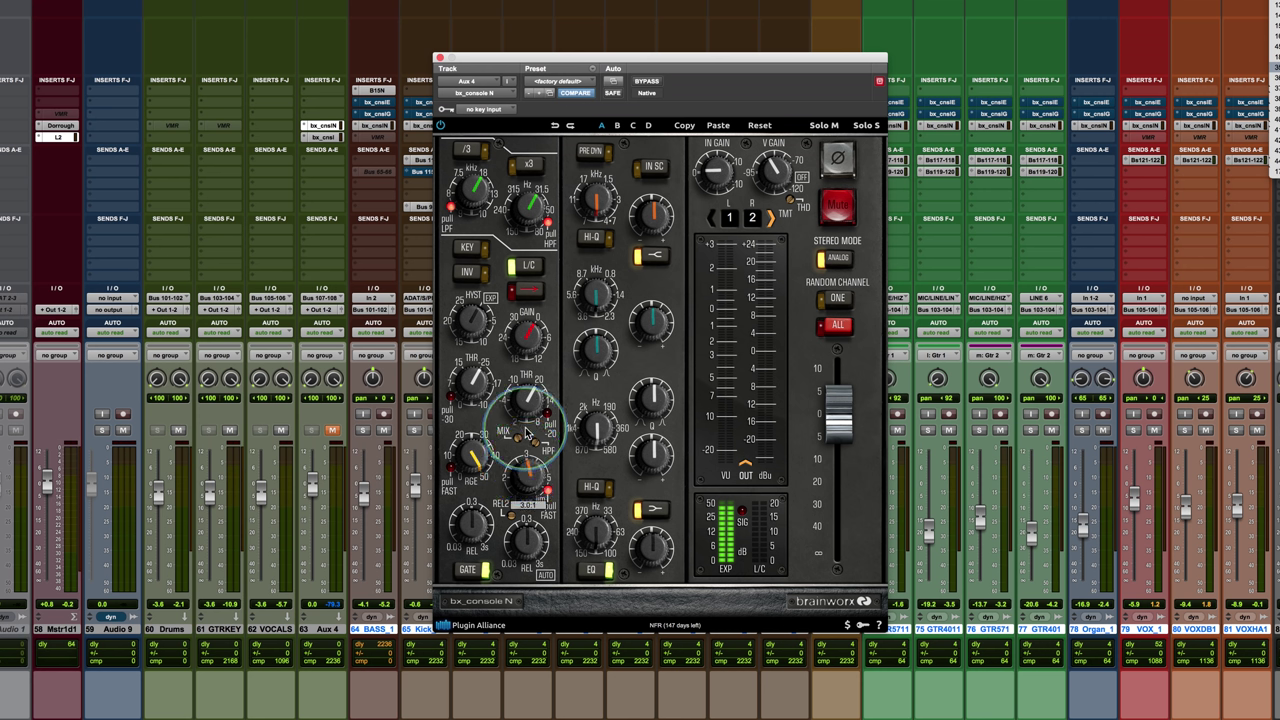
drag(527, 432, 530, 398)
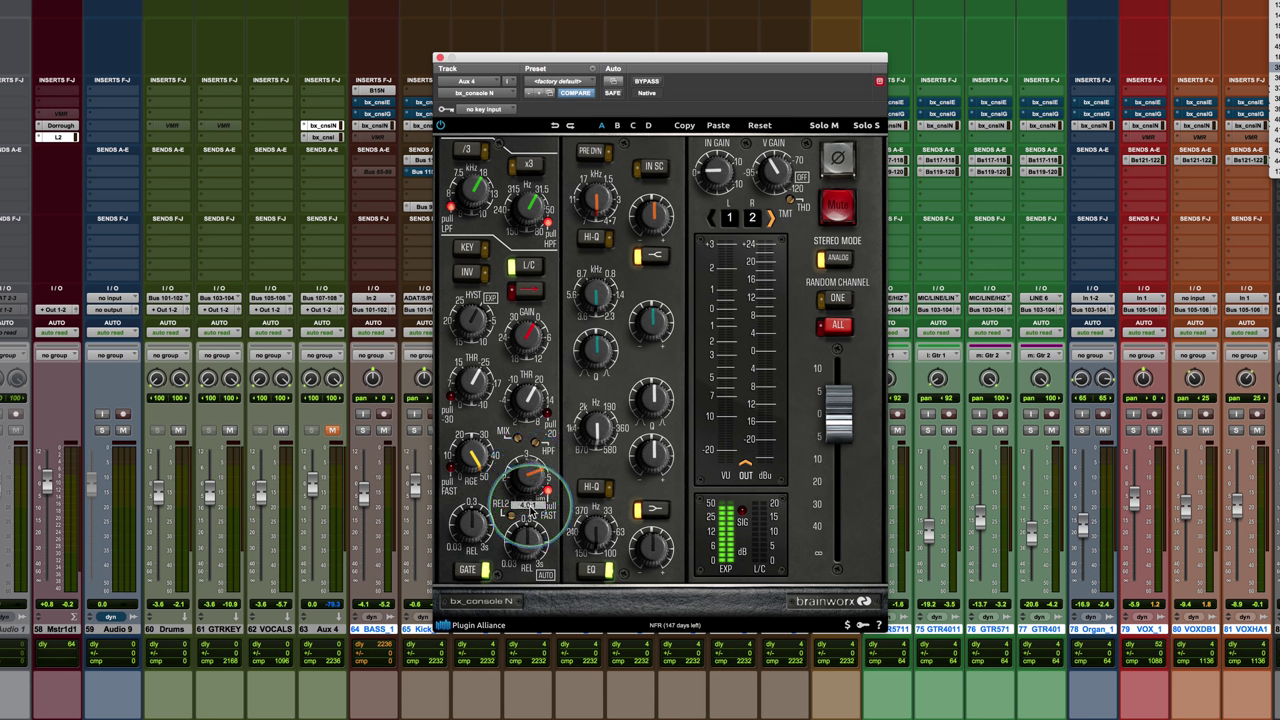
mouse_move(531, 508)
mouse_down()
mouse_move(532, 548)
mouse_move(525, 532)
mouse_up()
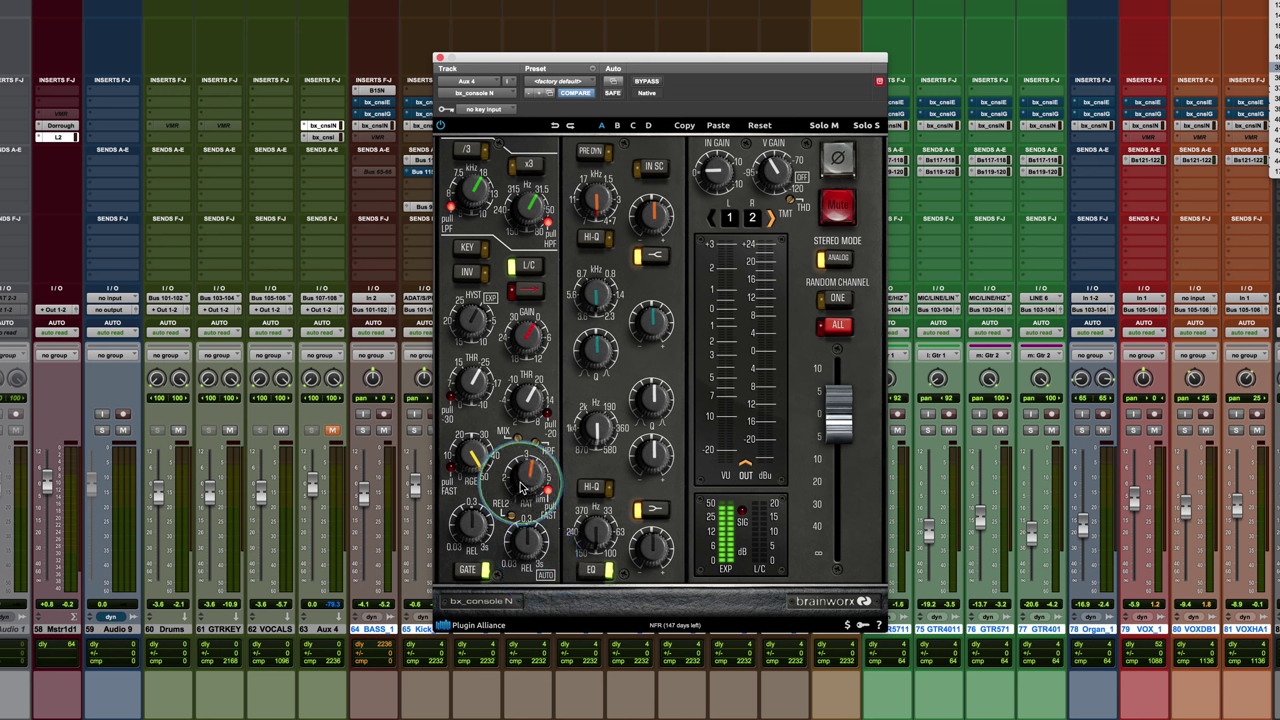
click(524, 478)
mouse_move(523, 491)
mouse_down()
mouse_move(520, 473)
mouse_move(520, 487)
mouse_up()
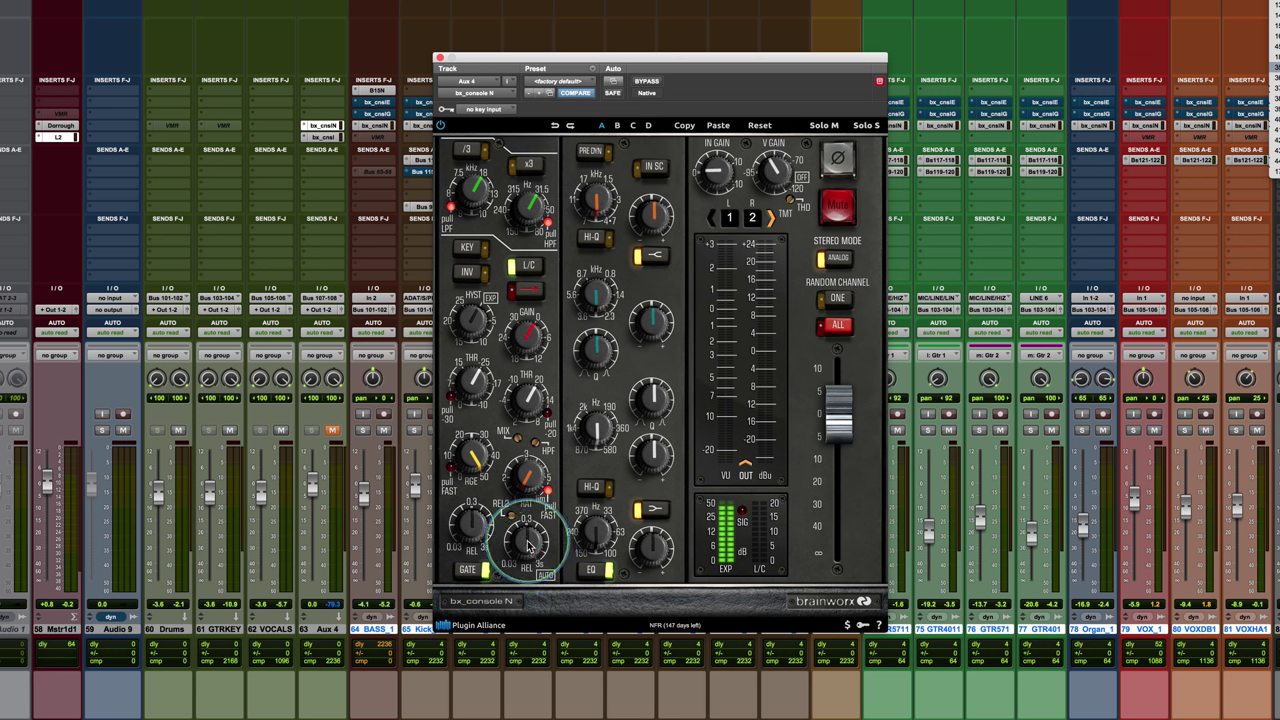
click(525, 541)
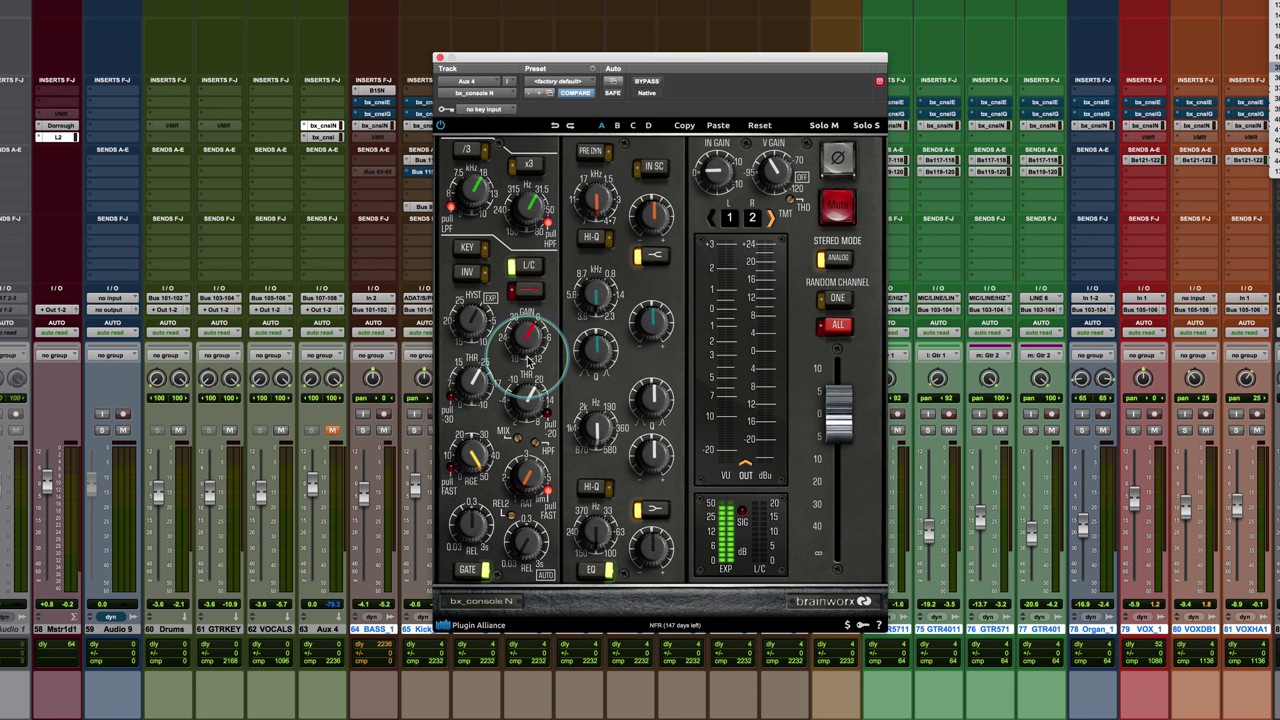
Drag the compressor MIX knob from 100 % down to 0 %
mouse_move(516, 437)
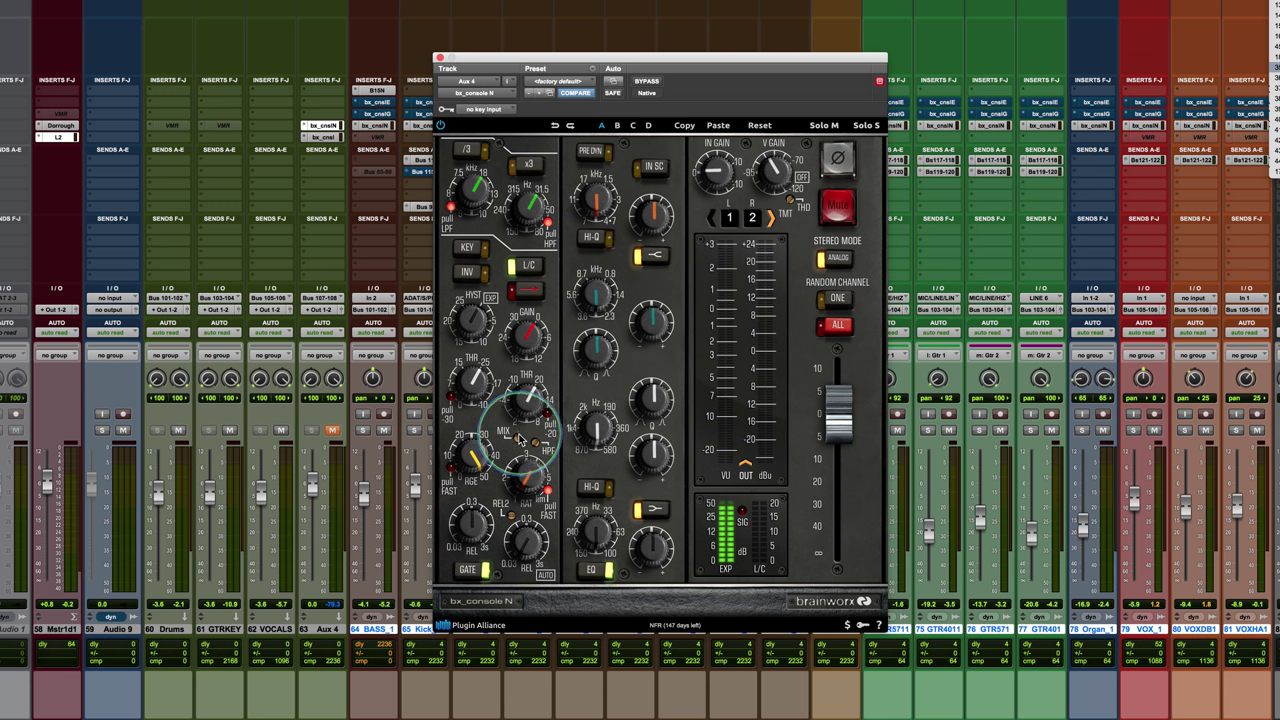
drag(517, 440, 535, 603)
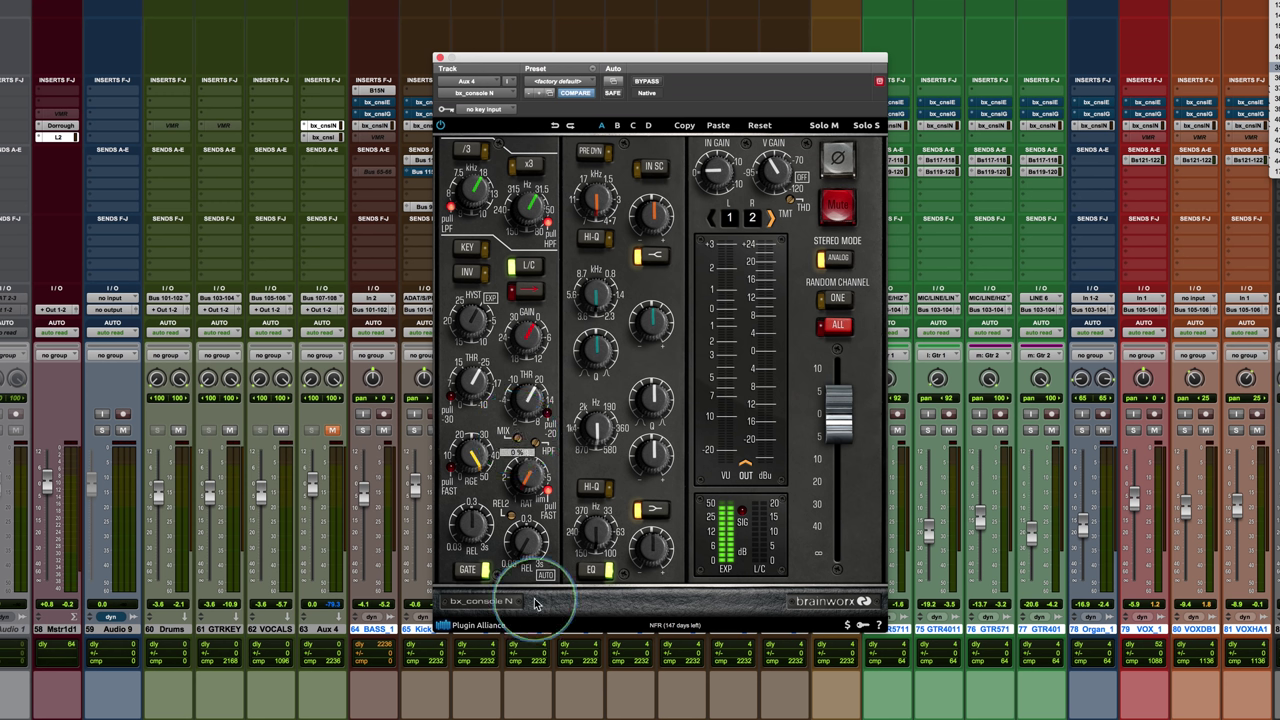
Cycle the L/C mode, toggle GATE on and off, then enable INV and KEY sidechain
click(529, 267)
click(528, 268)
click(528, 268)
click(528, 268)
click(466, 570)
click(466, 570)
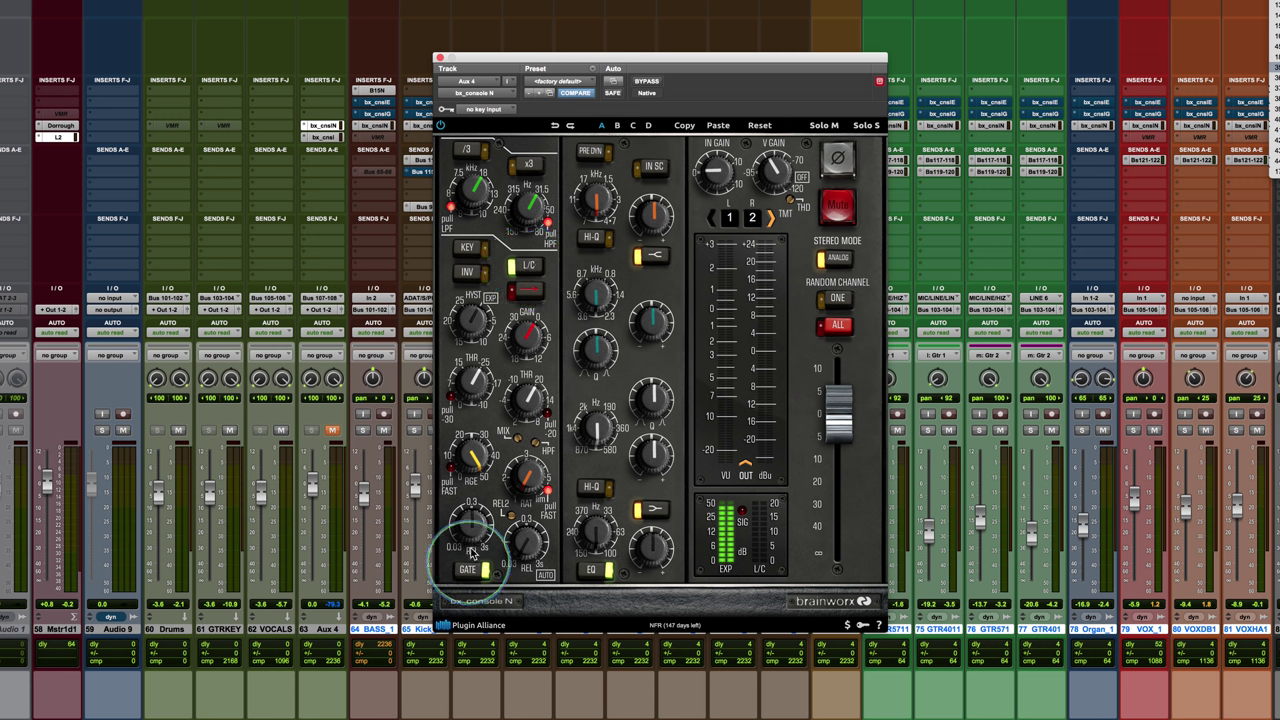
click(470, 275)
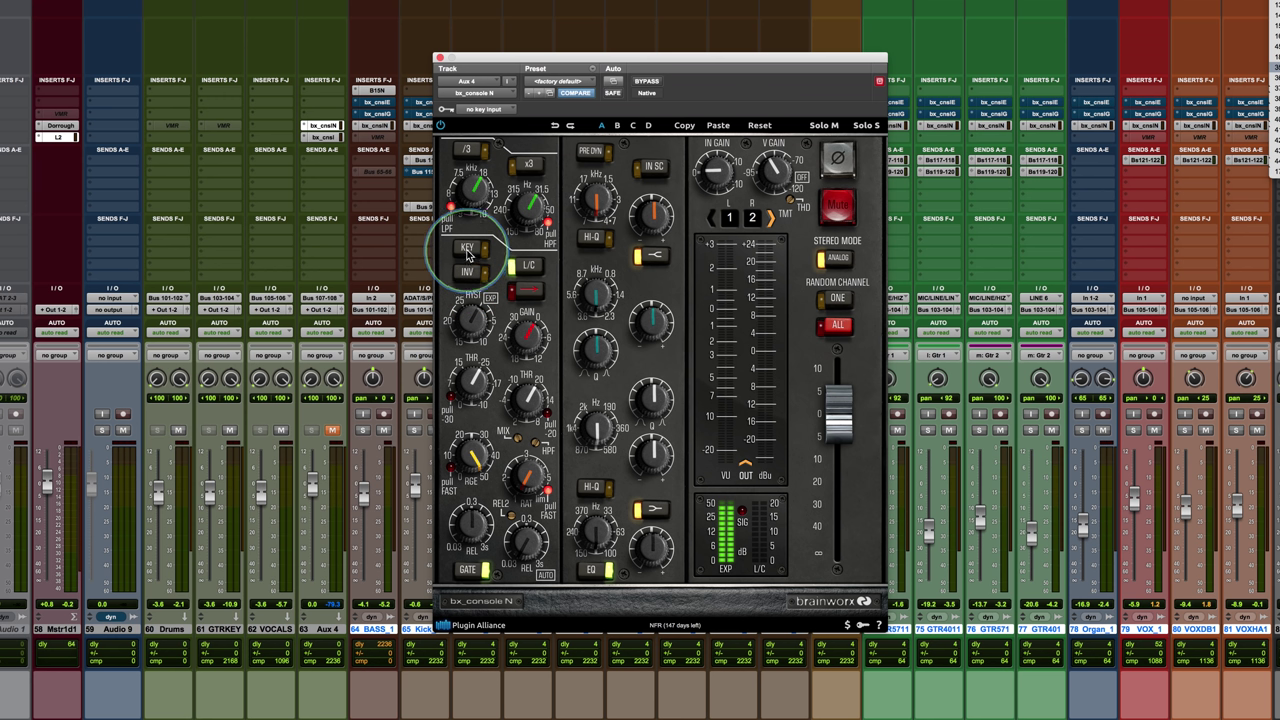
click(468, 251)
Try the -30 dB threshold offset, then set hysteresis 4.9 dB and threshold -15.2 dB
mouse_move(467, 364)
click(450, 398)
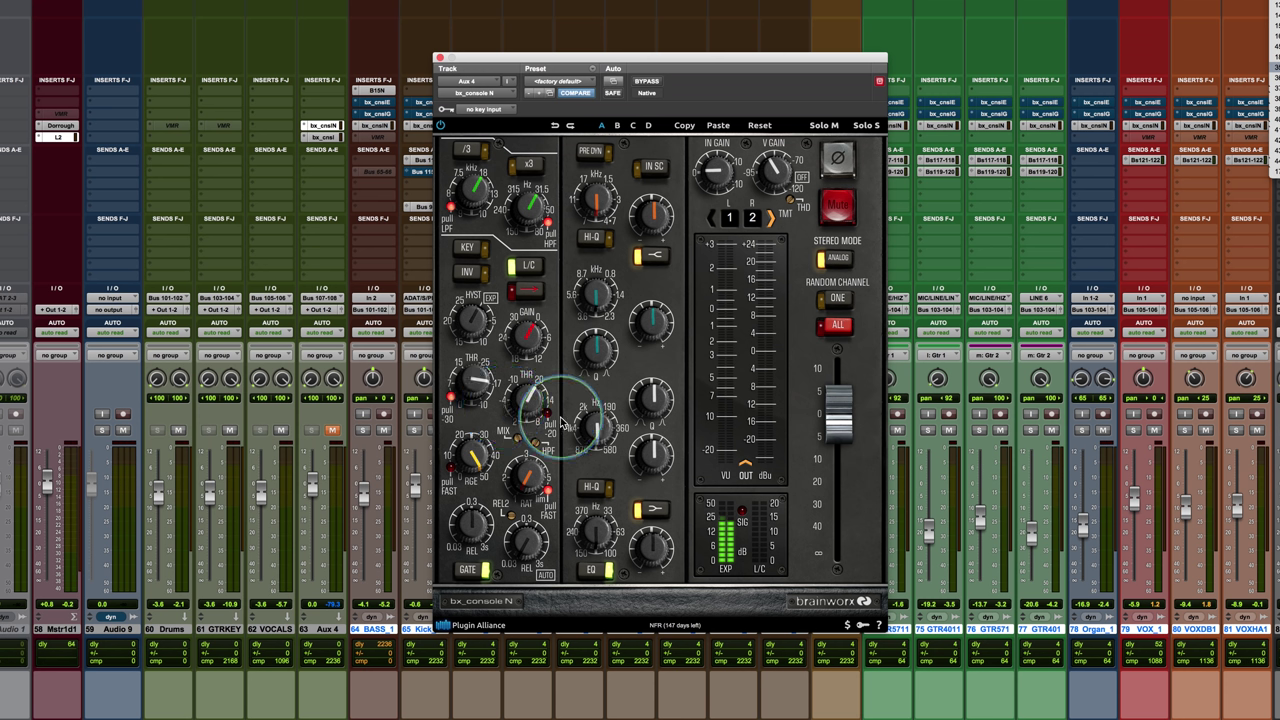
click(451, 398)
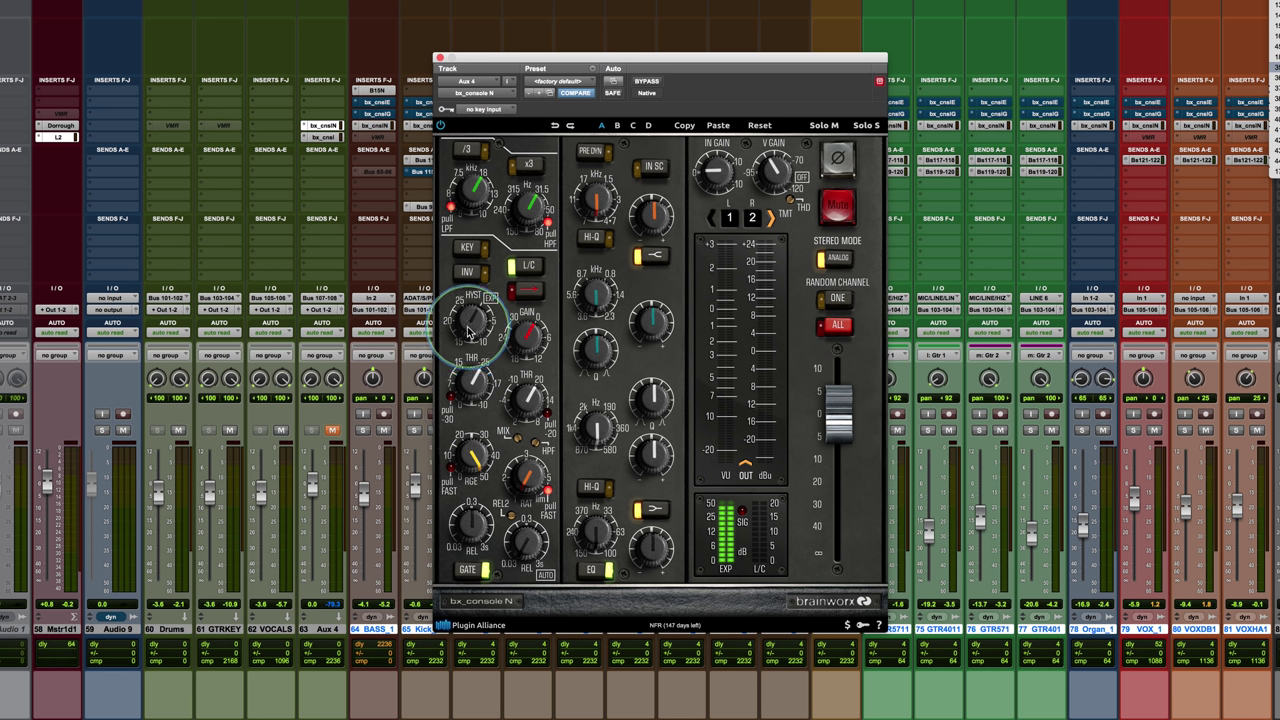
mouse_move(467, 333)
mouse_down()
mouse_move(460, 368)
mouse_move(460, 288)
mouse_move(463, 310)
mouse_up()
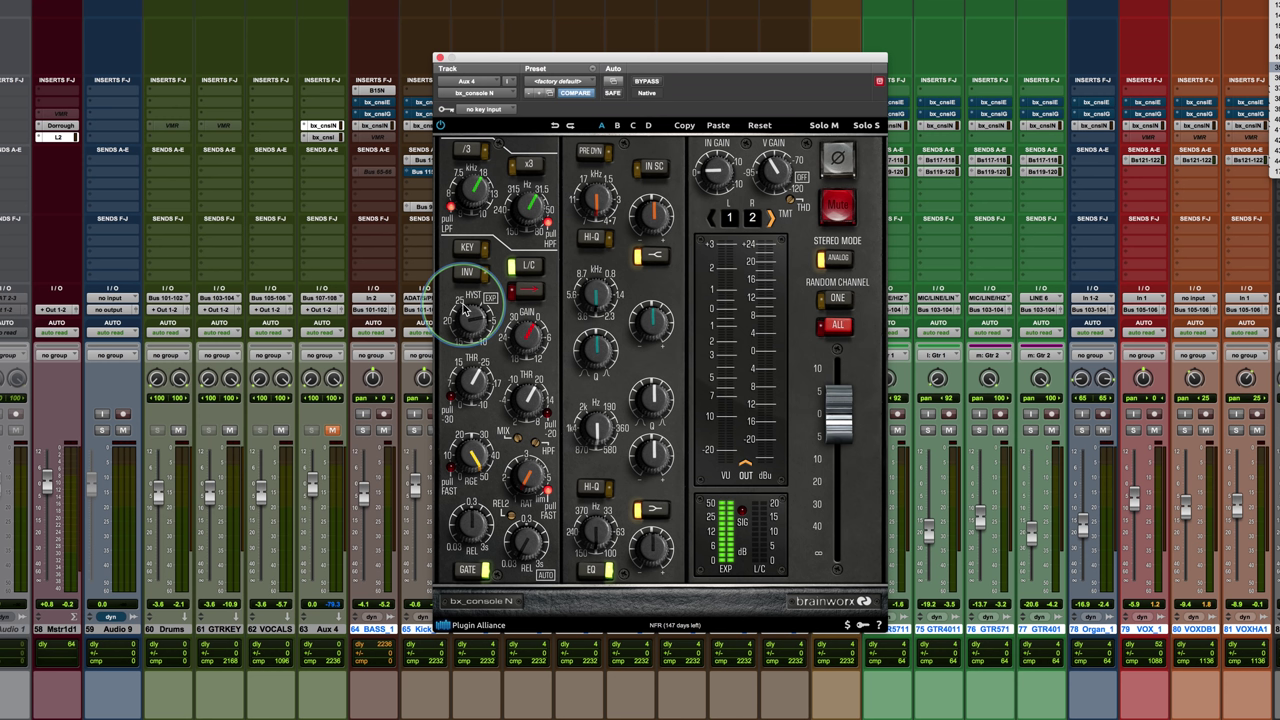
drag(466, 313, 469, 401)
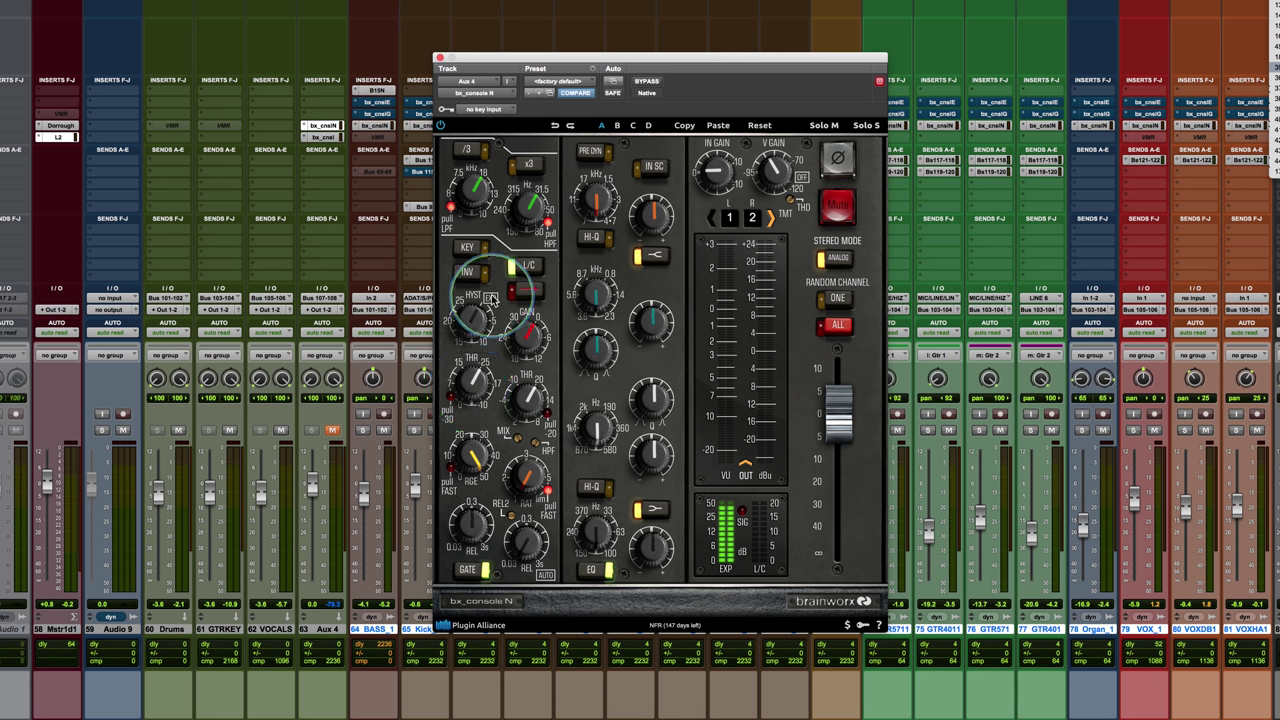
drag(478, 402, 474, 390)
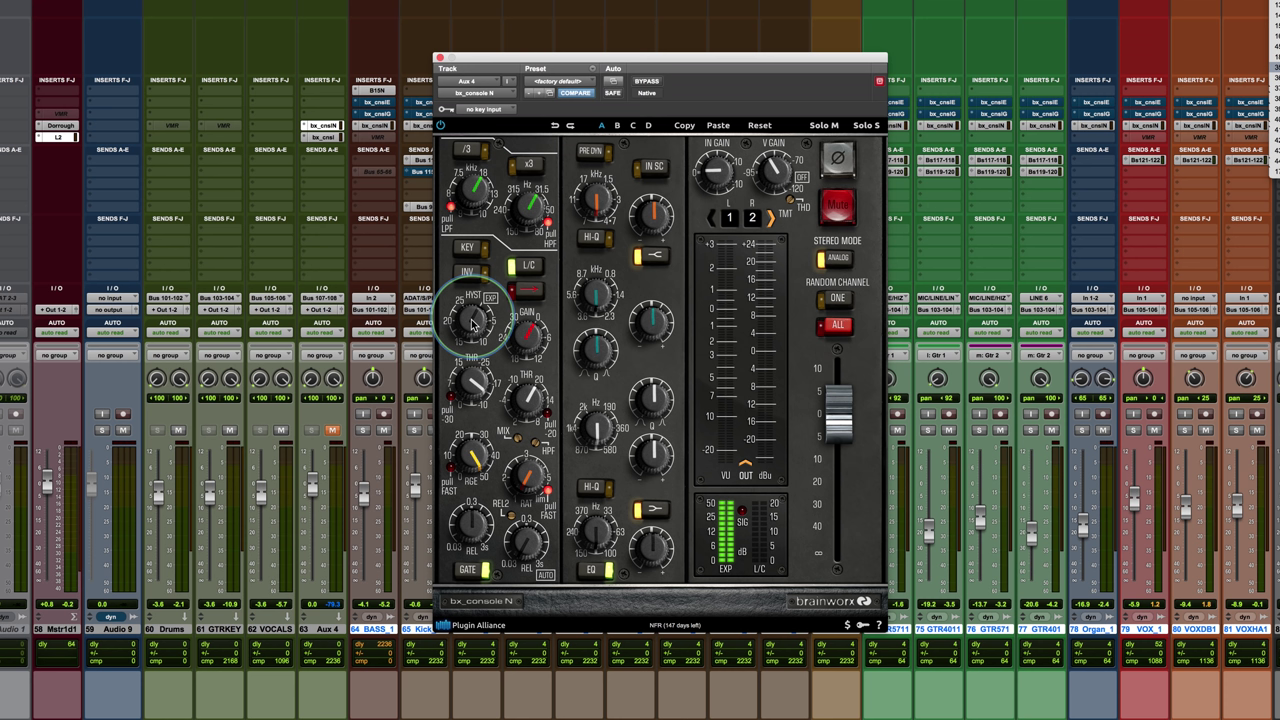
drag(474, 320, 476, 310)
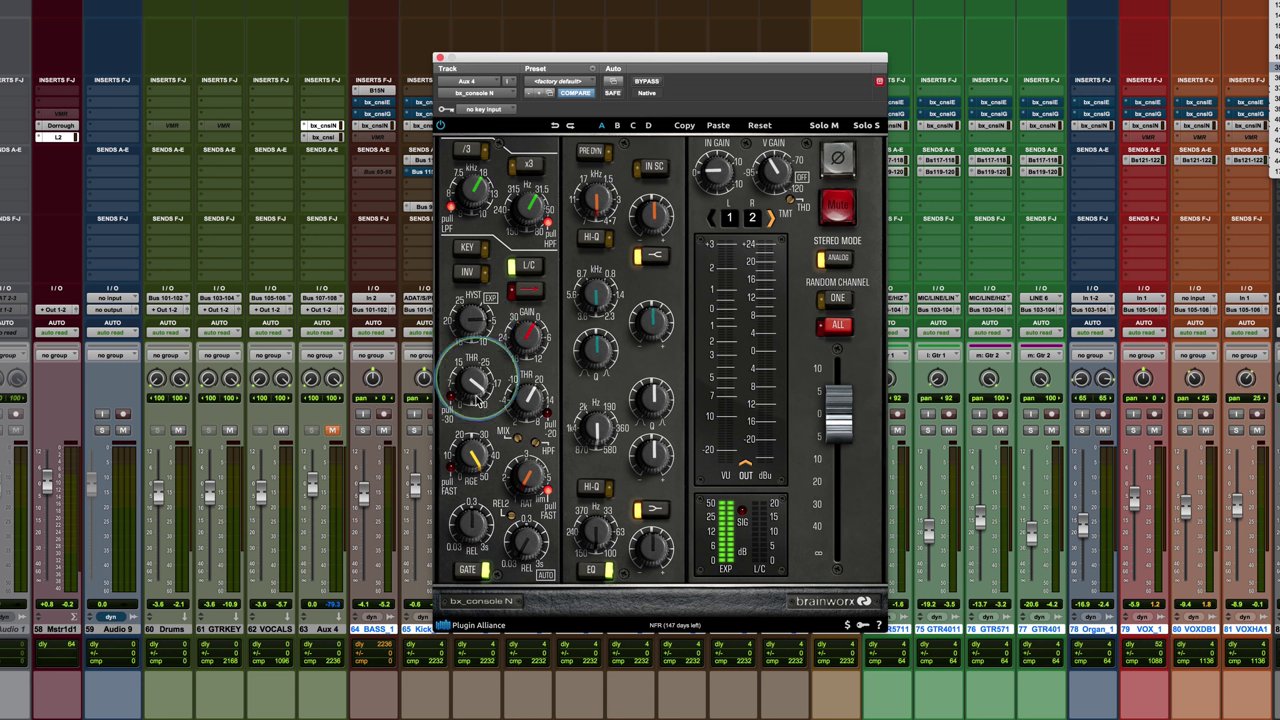
drag(472, 380, 473, 390)
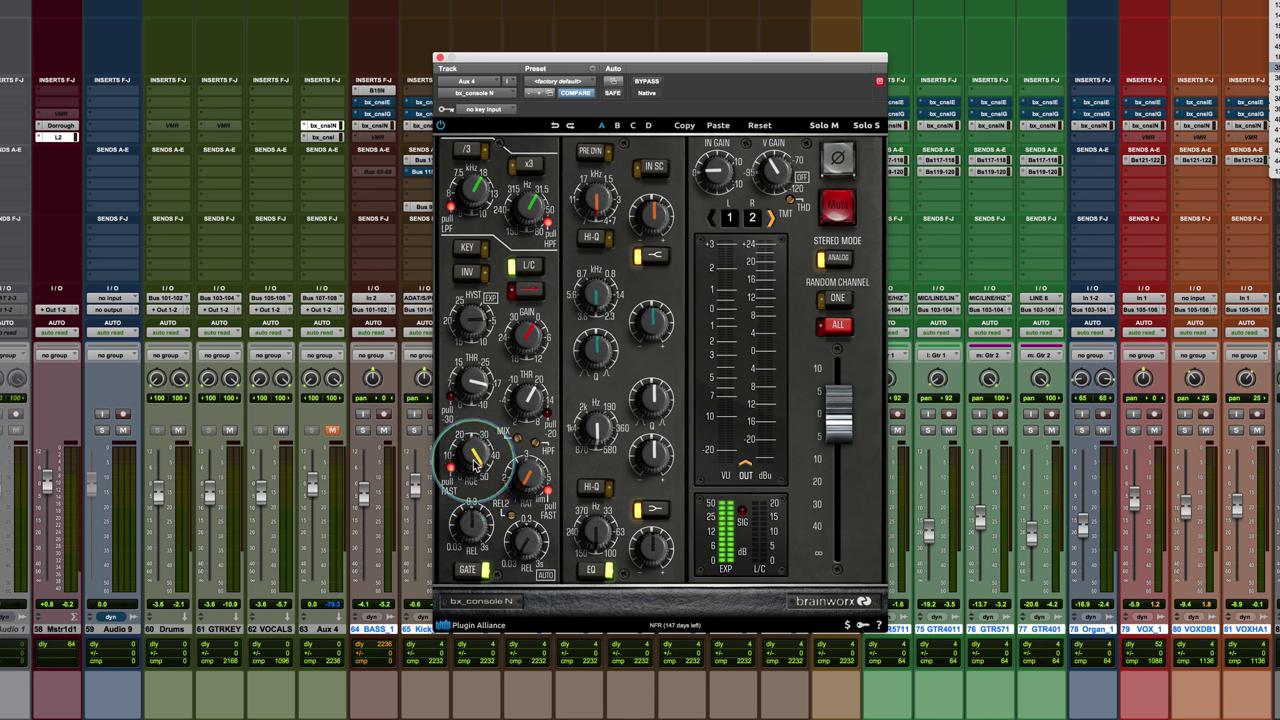
Turn the yellow RNG knob down slightly to a lower gate range
mouse_move(475, 461)
mouse_down()
mouse_move(445, 471)
mouse_move(471, 460)
mouse_up()
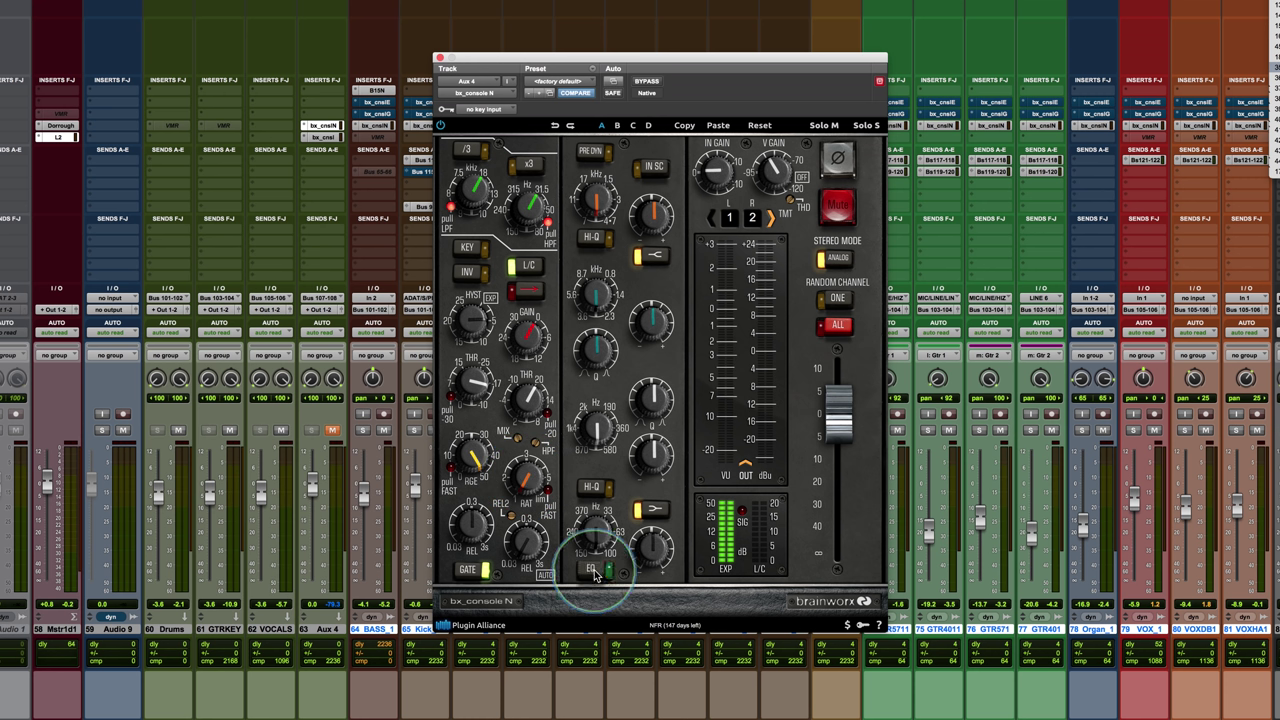
Toggle PRE DYN on and off, then route the EQ into the dynamics sidechain
click(593, 153)
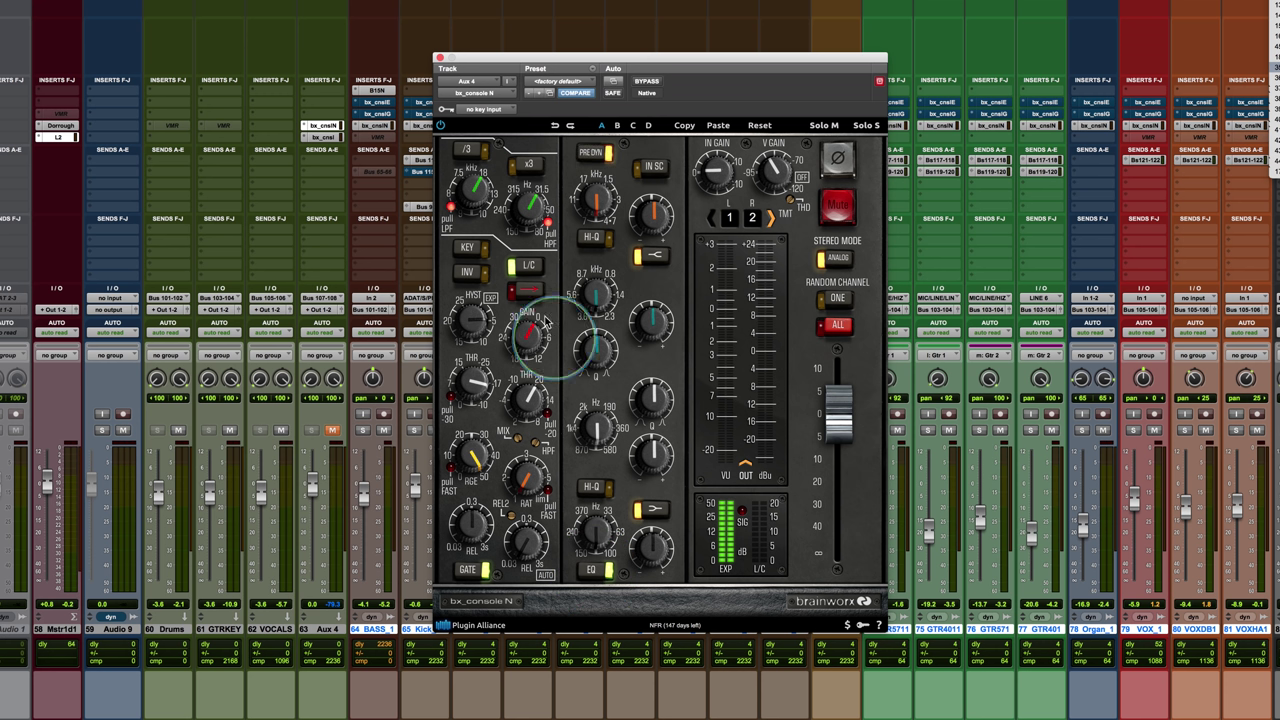
click(594, 155)
click(645, 167)
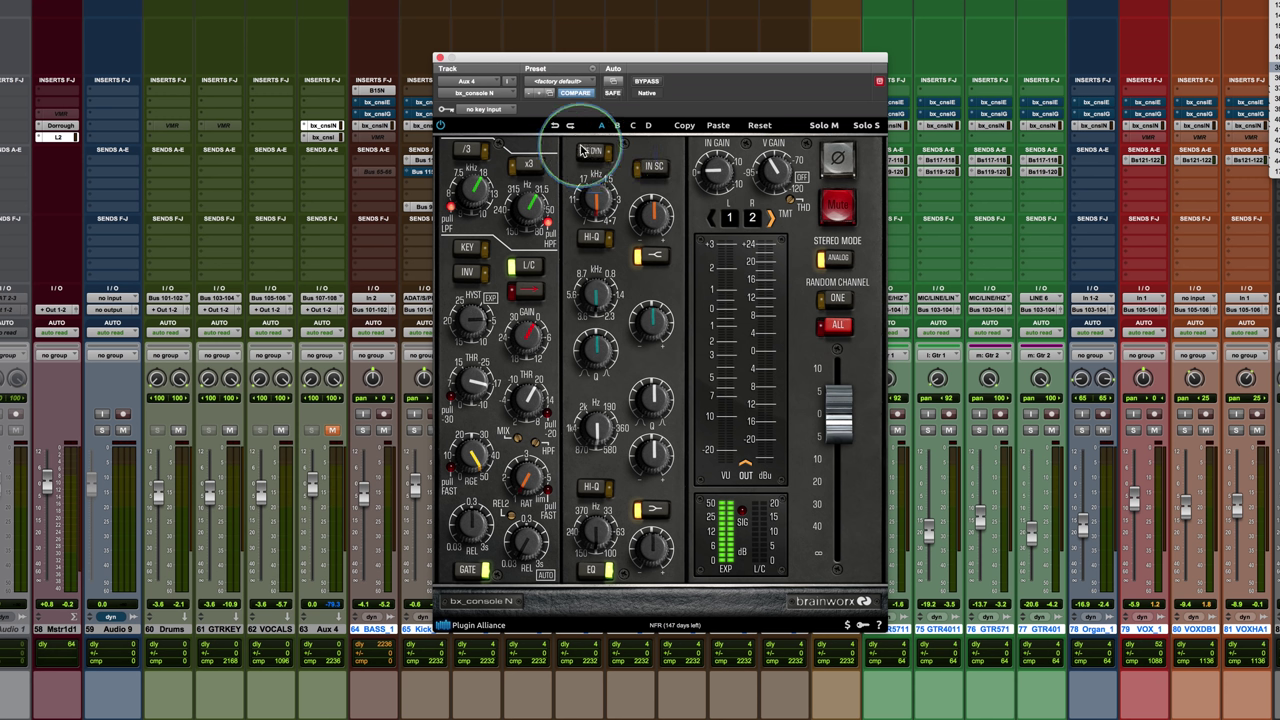
Try the top EQ band's shelf/bell shape and HI-Q, returning both to original
click(655, 259)
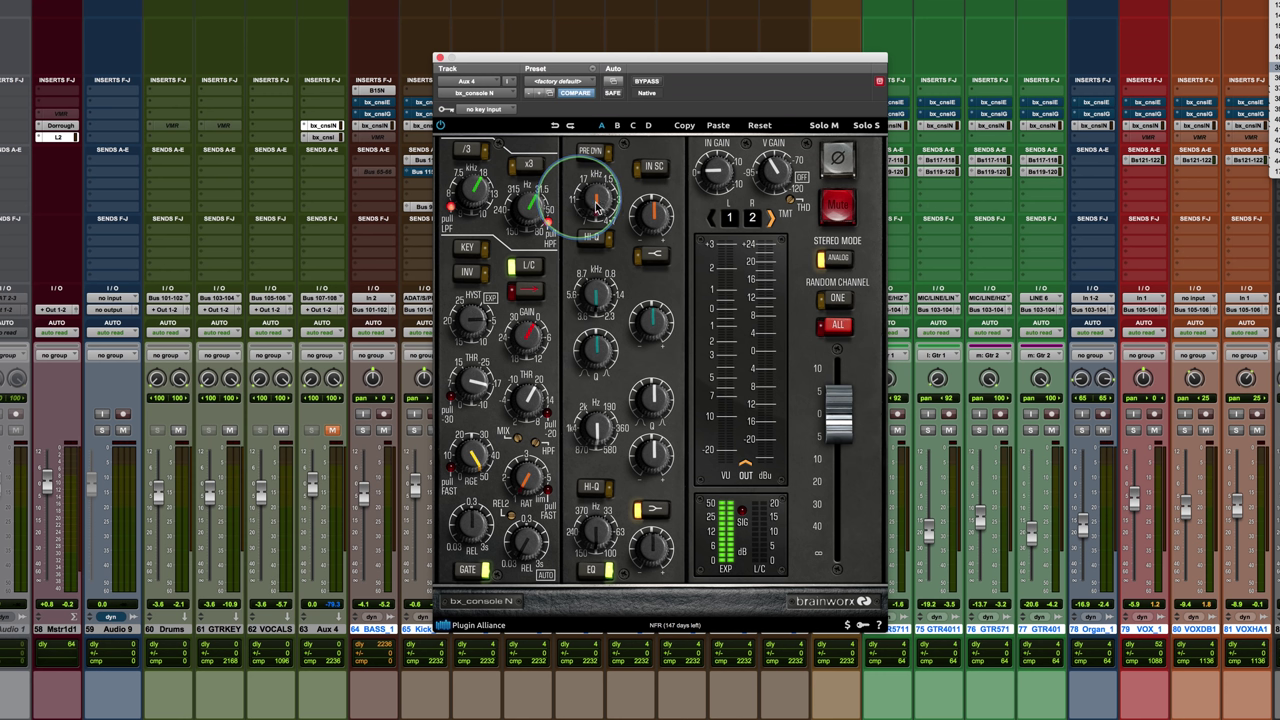
click(657, 259)
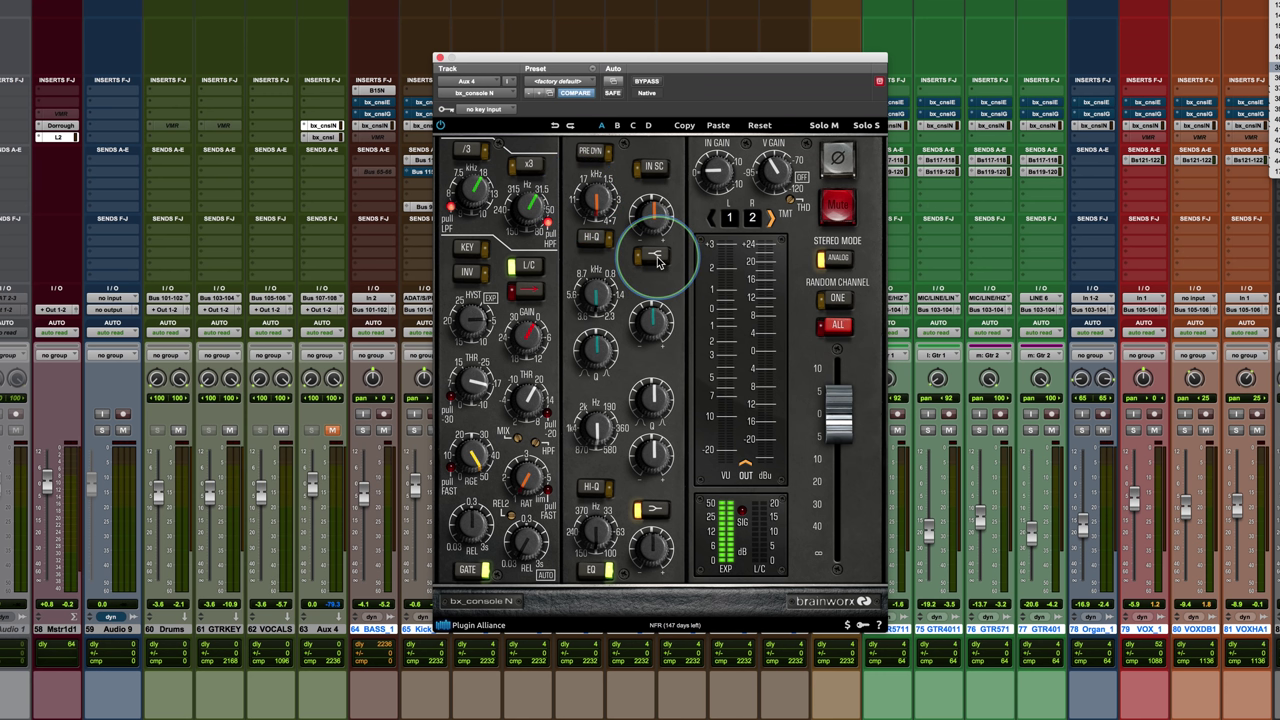
click(589, 240)
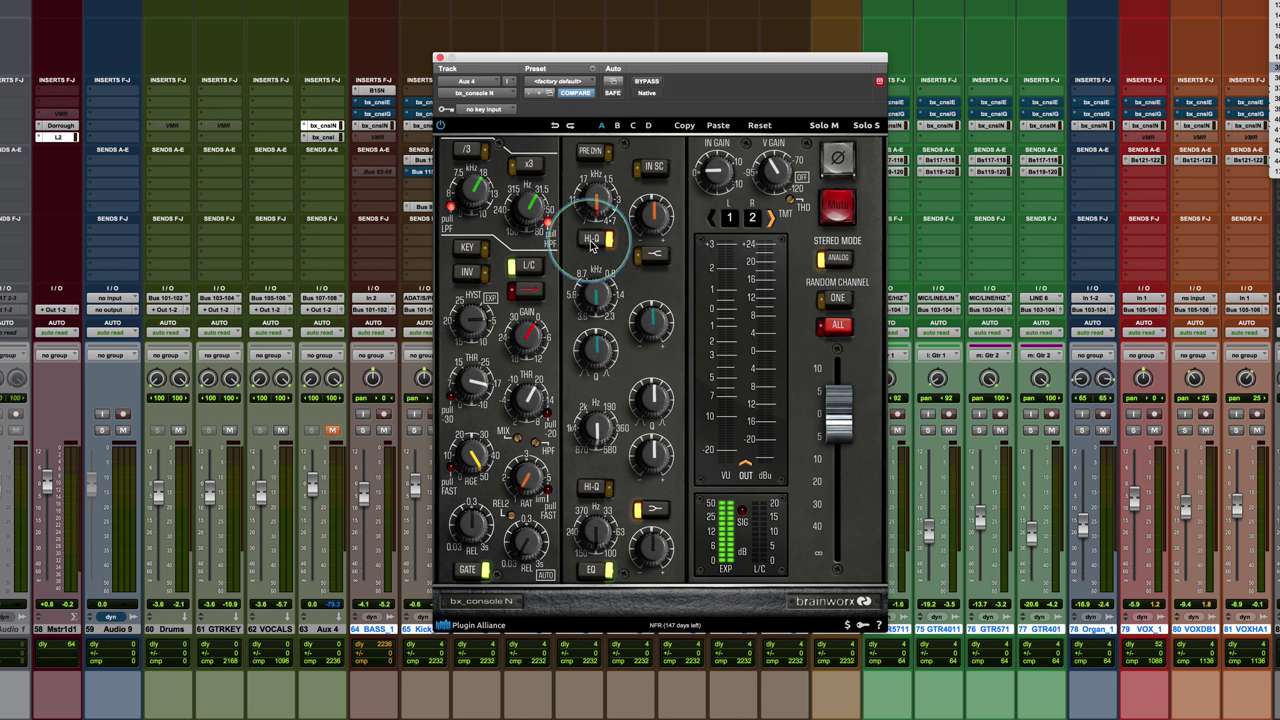
click(655, 256)
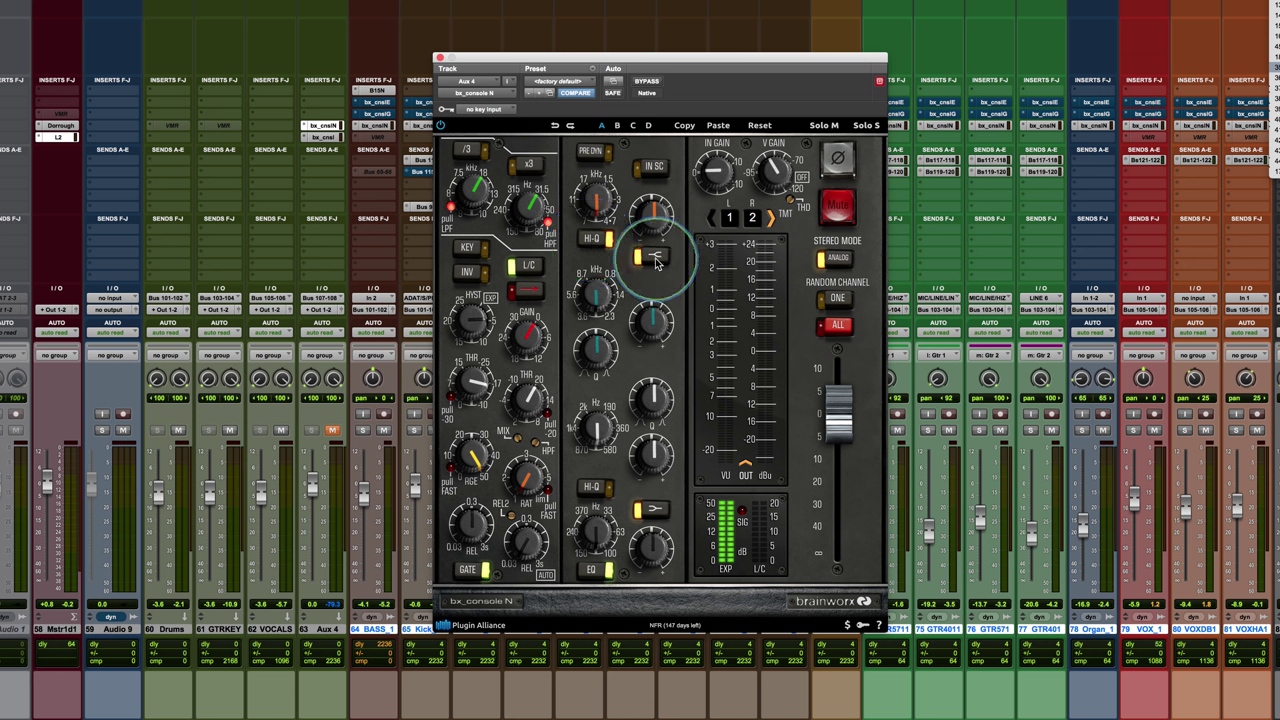
click(597, 243)
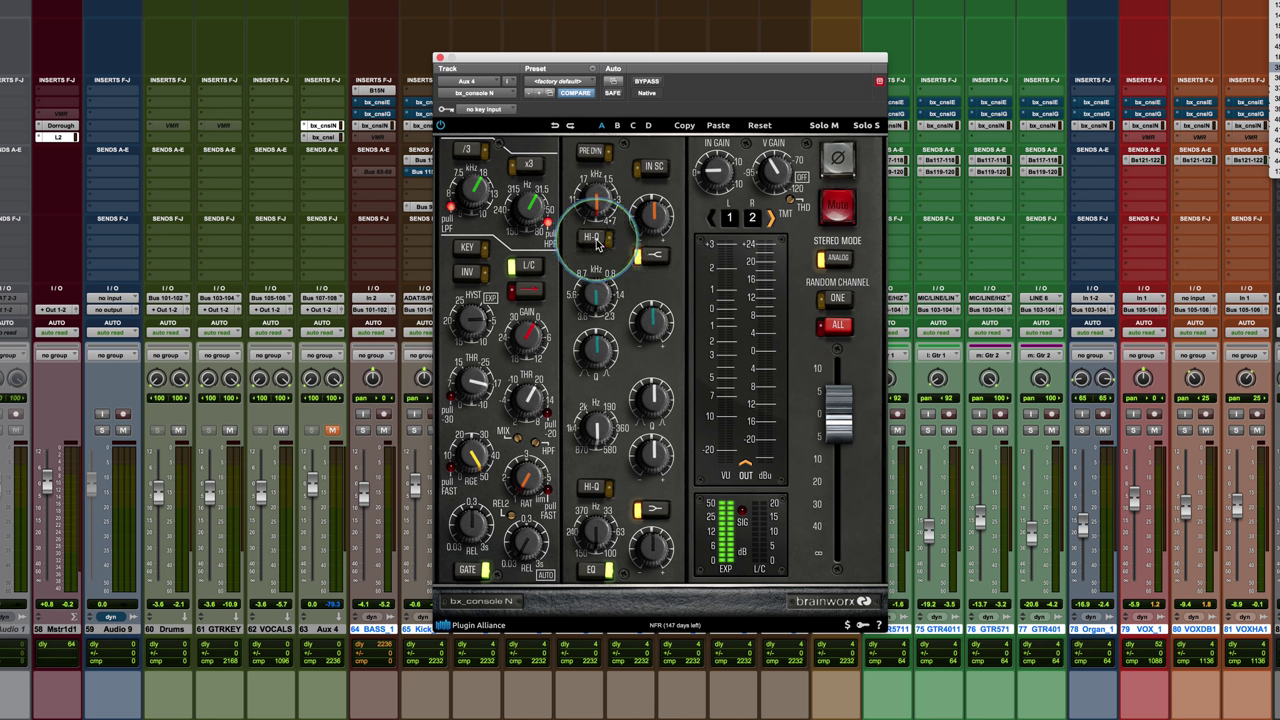
click(655, 258)
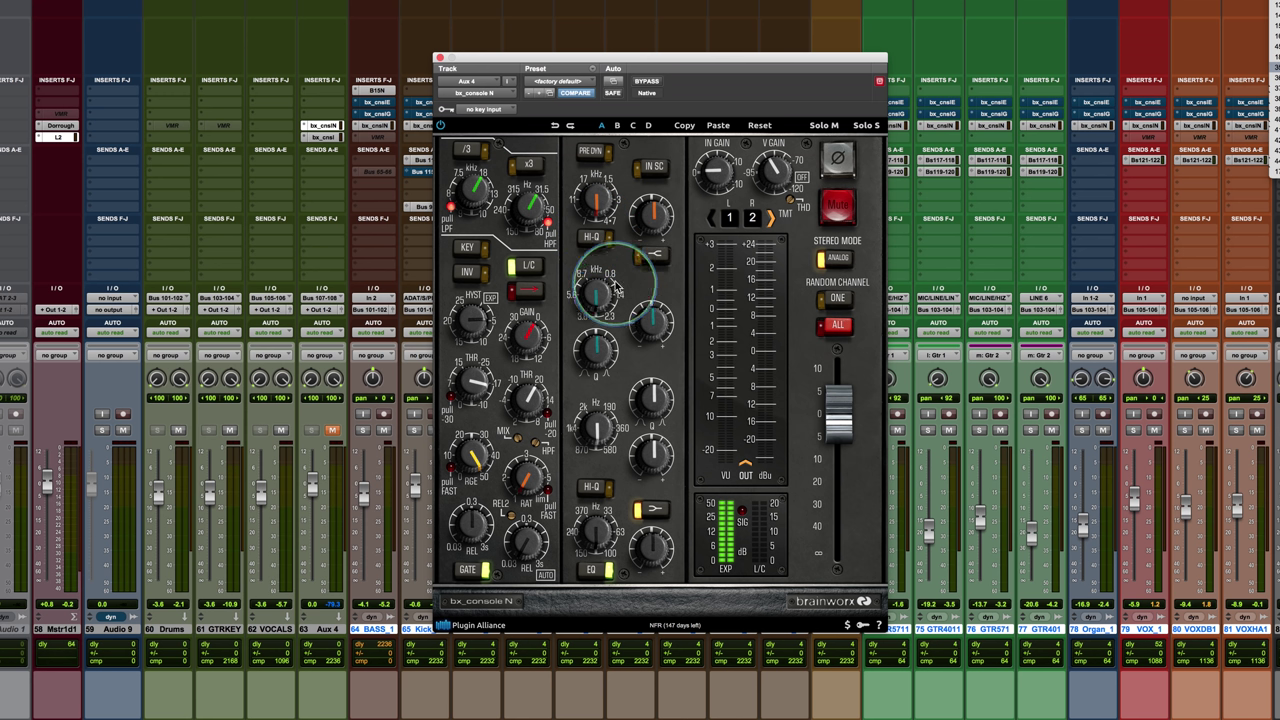
Set the mid band to 2000 Hz, compare lower-section high-Q on and off, leaving it off
mouse_move(592, 318)
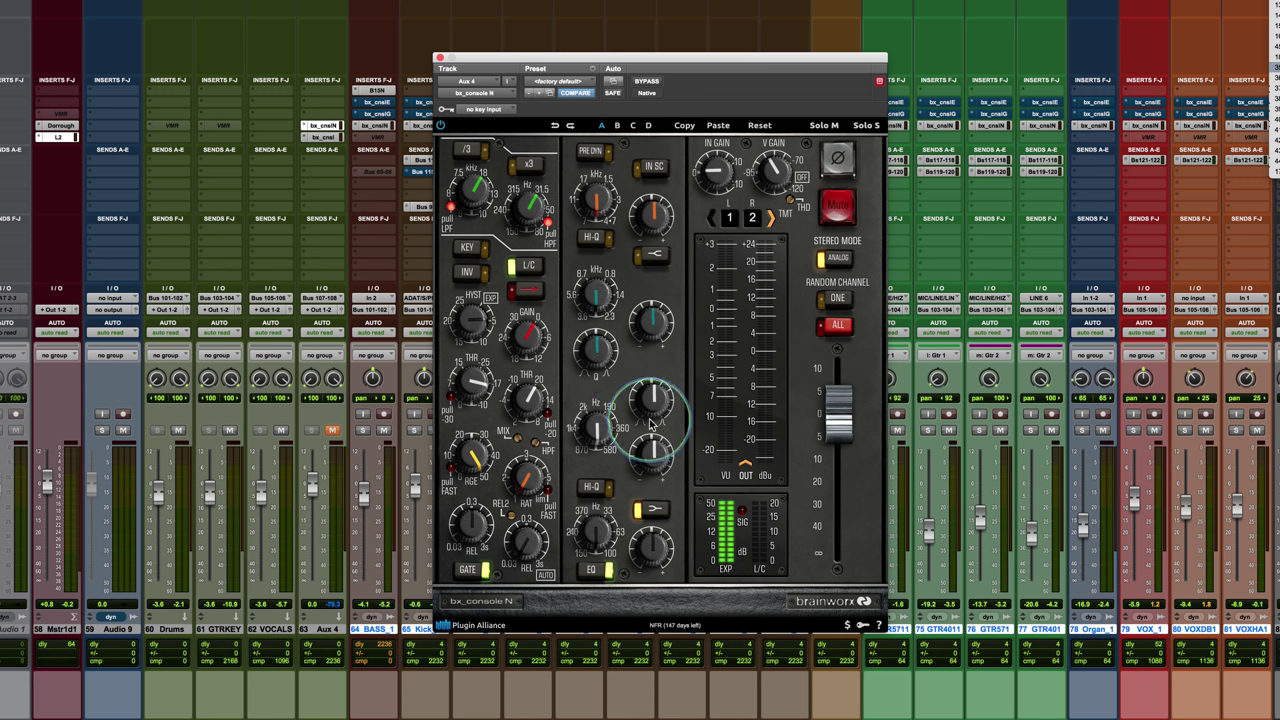
click(597, 428)
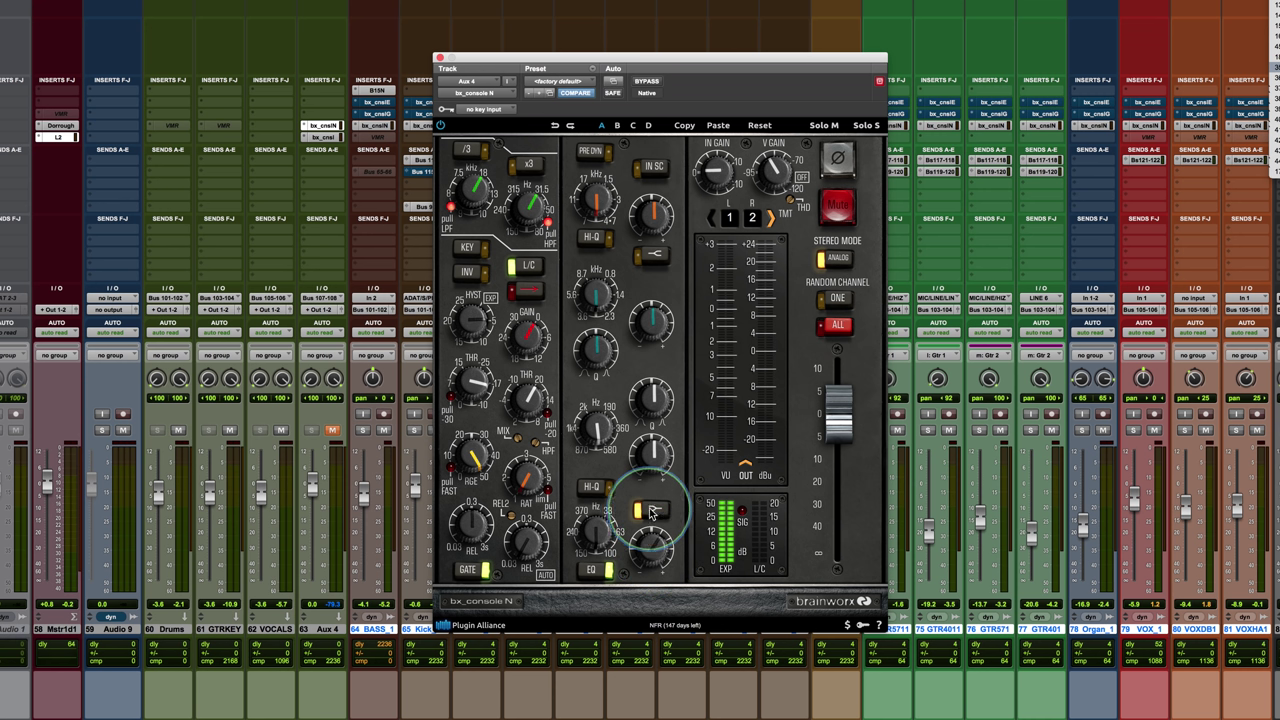
click(590, 490)
click(590, 490)
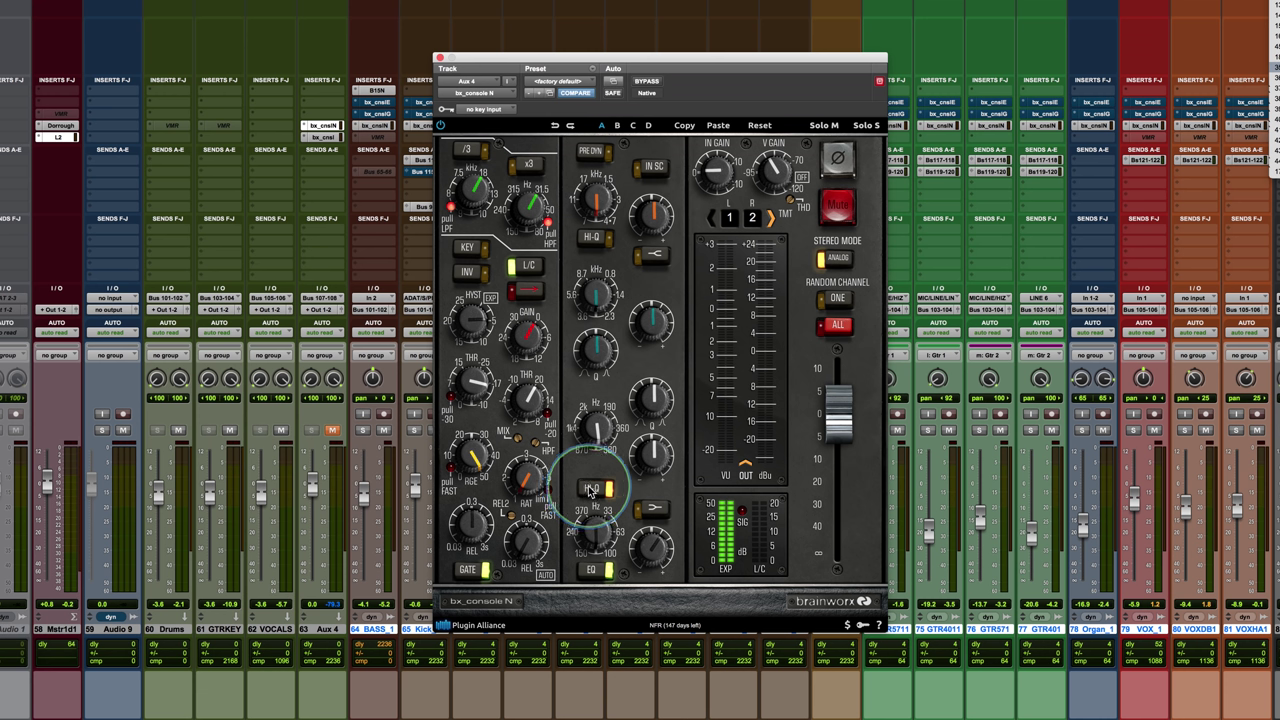
click(590, 490)
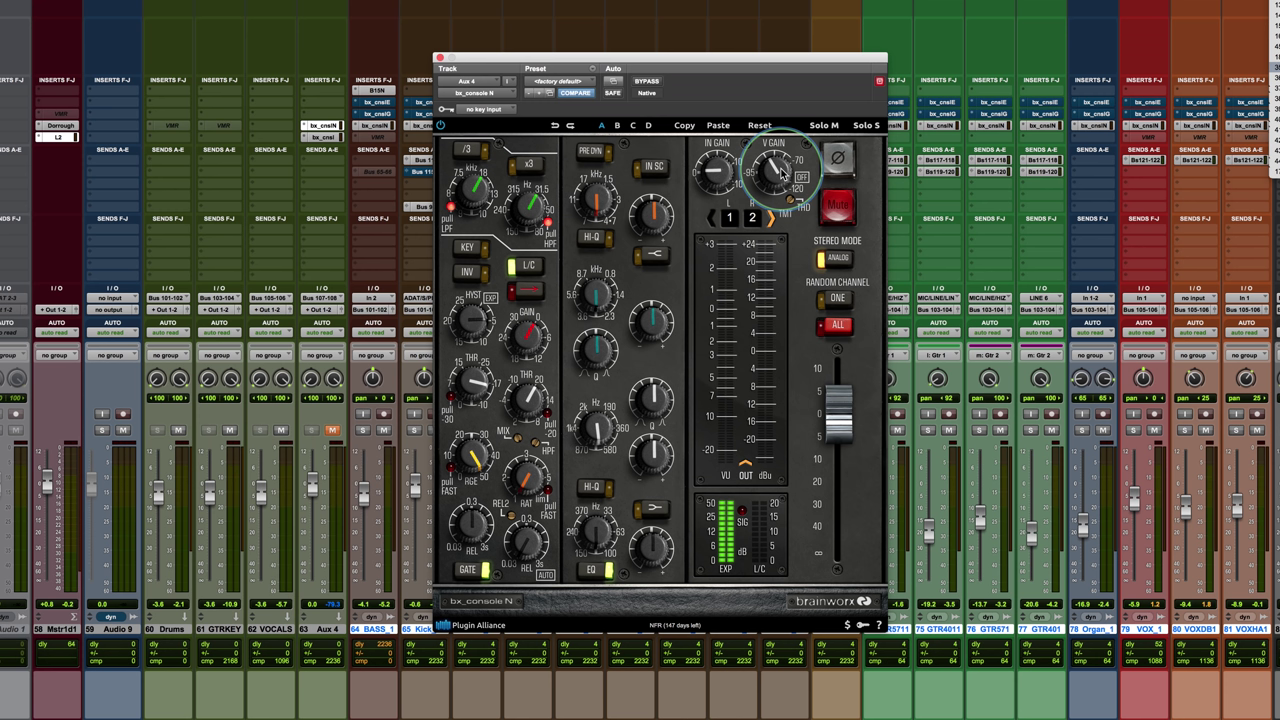
Turn V GAIN down, take THD from Off up to -30, and switch stereo mode to DIGITAL
drag(783, 170, 774, 170)
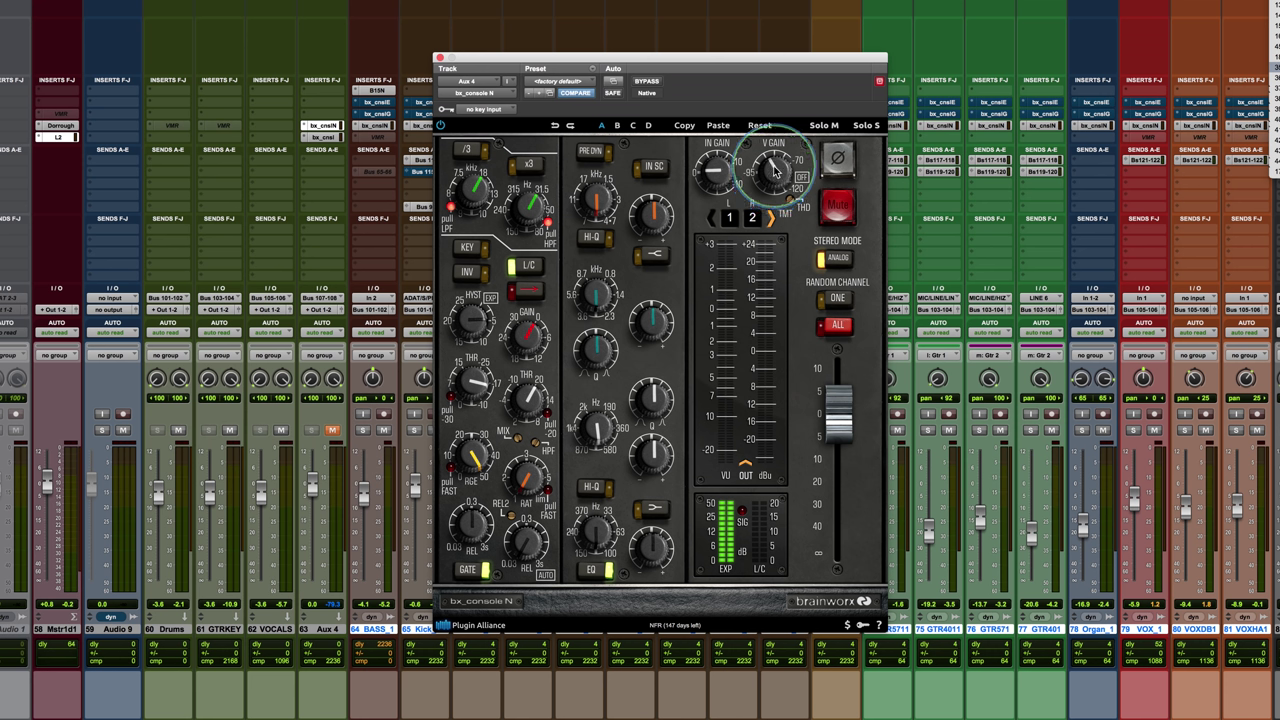
drag(775, 170, 791, 210)
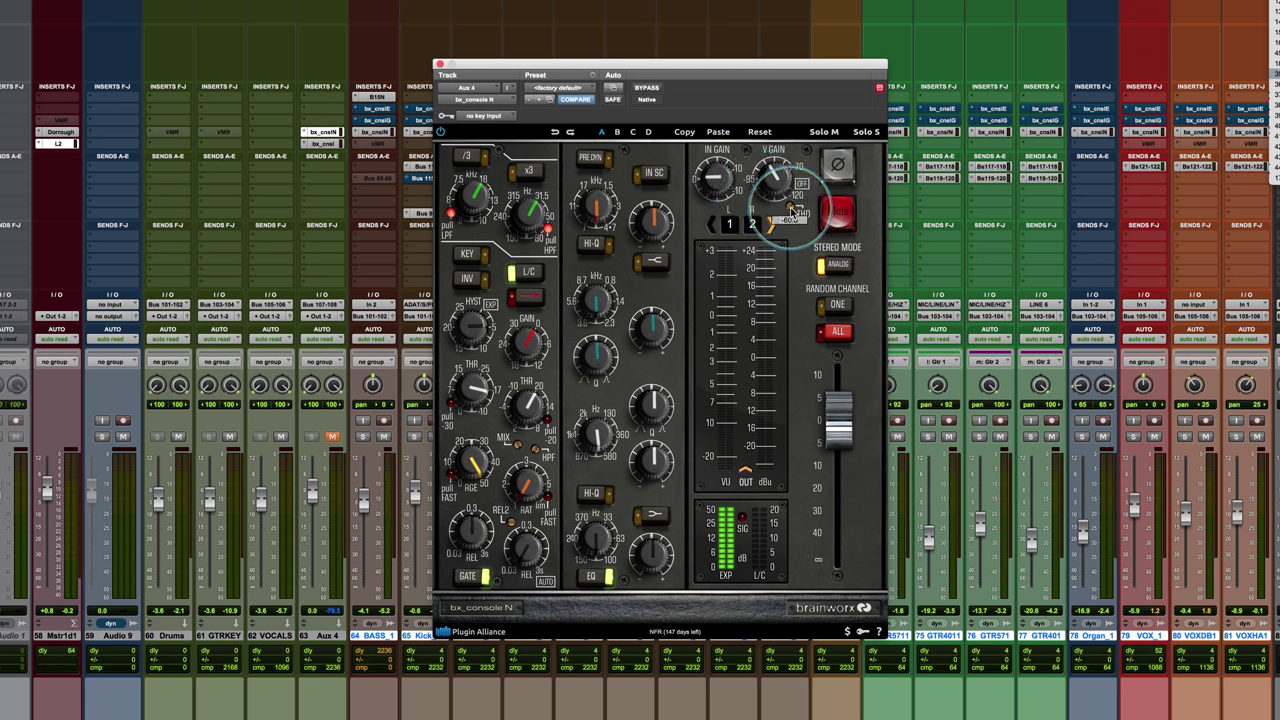
mouse_move(791, 210)
mouse_down()
mouse_move(798, 315)
mouse_move(768, 205)
mouse_move(795, 213)
mouse_up()
mouse_move(794, 212)
mouse_down()
mouse_move(795, 138)
mouse_move(792, 210)
mouse_up()
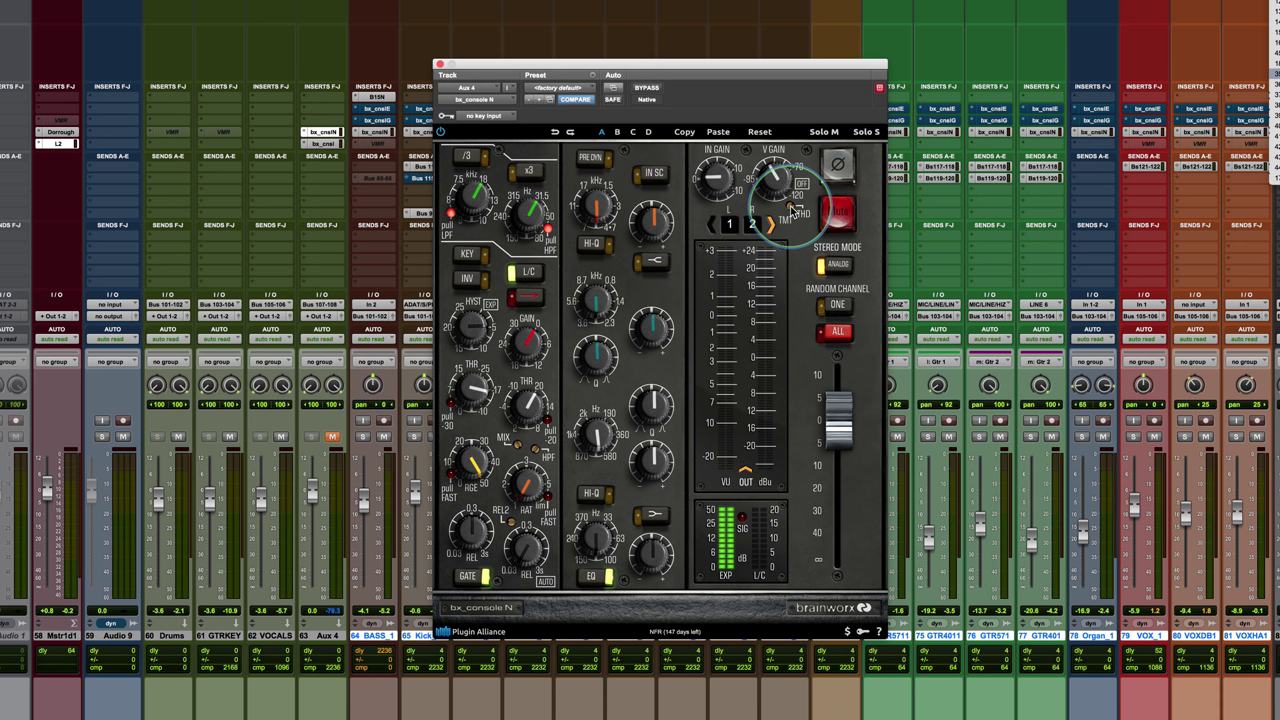
click(840, 266)
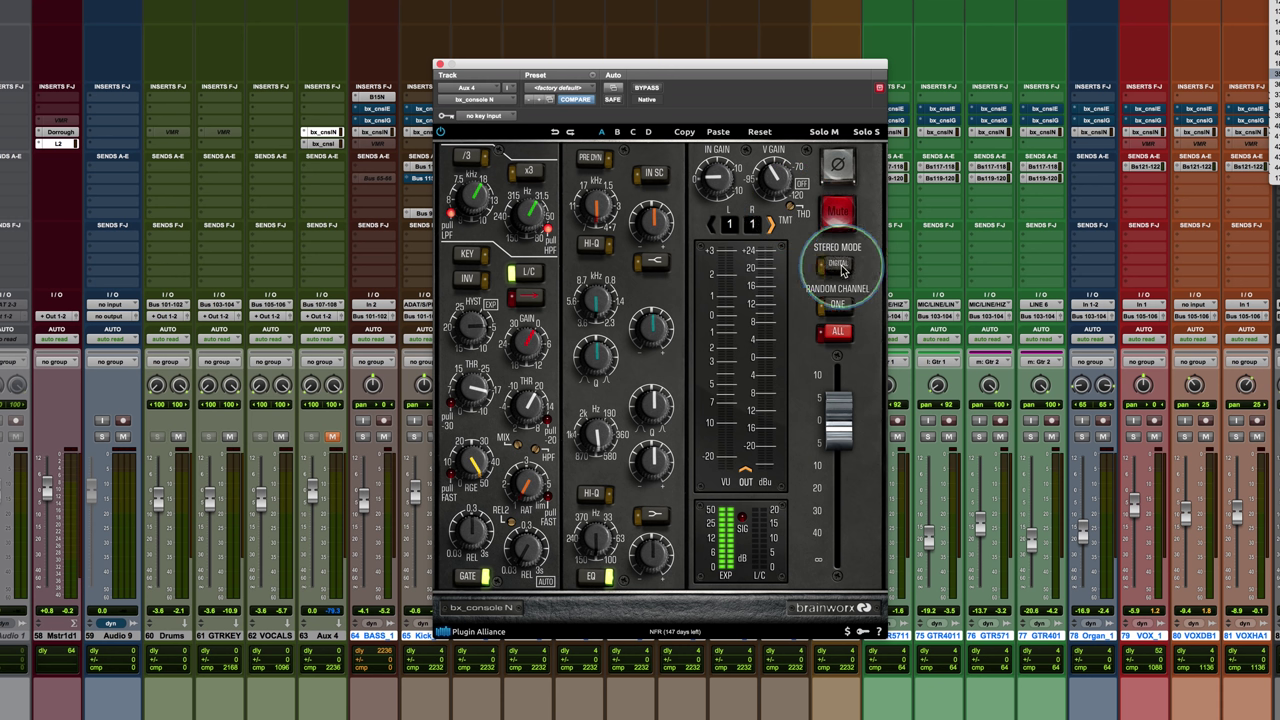
Return the bx_console N stereo mode to ANALOG and close its plugin window
click(842, 266)
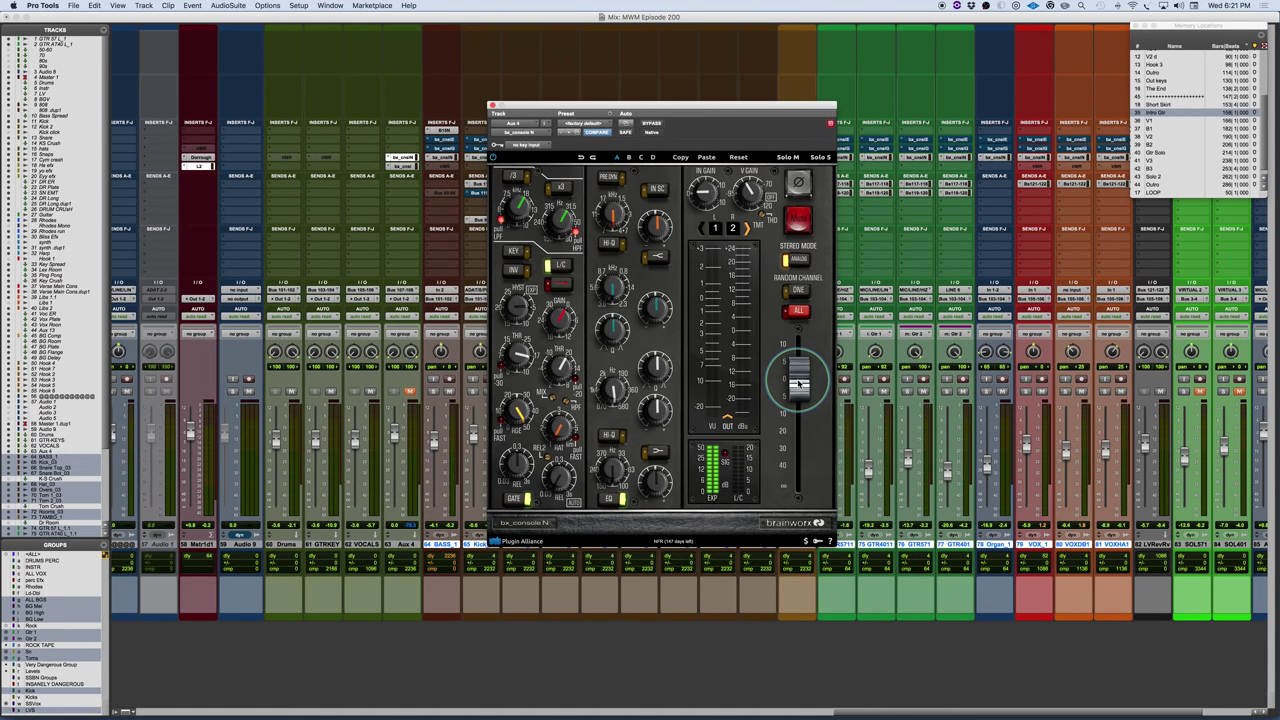
drag(713, 108, 713, 117)
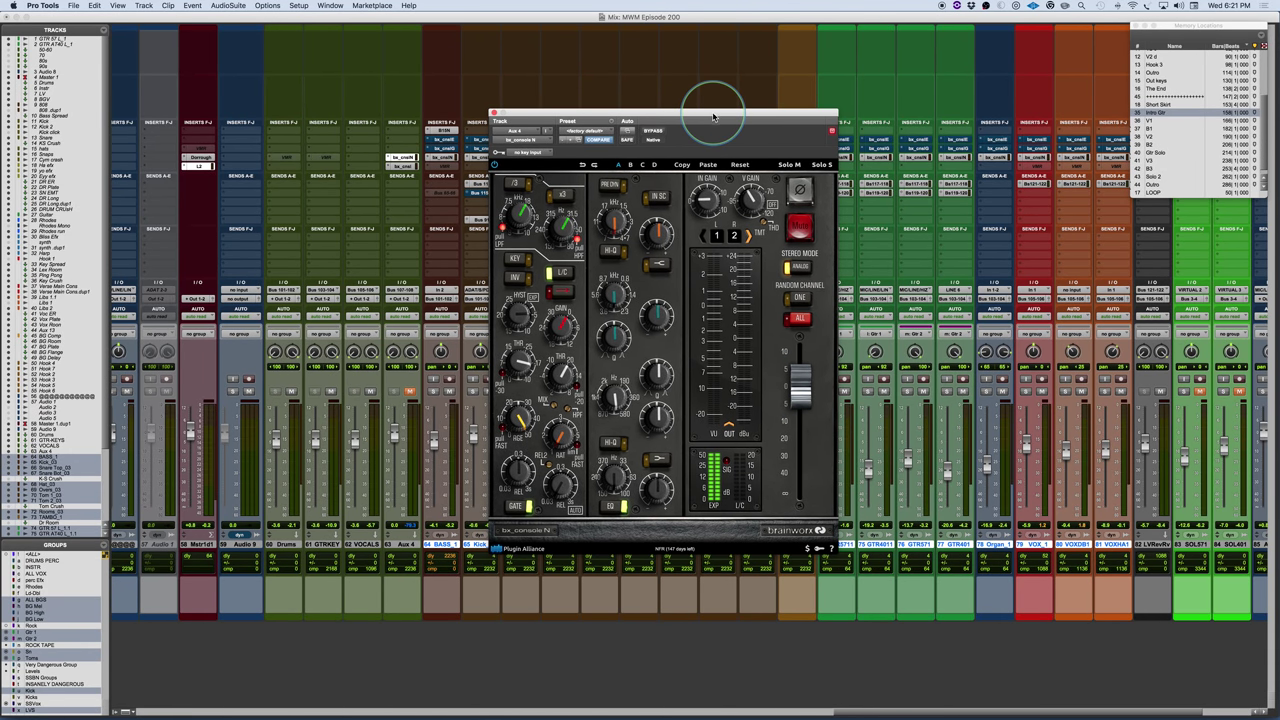
click(494, 113)
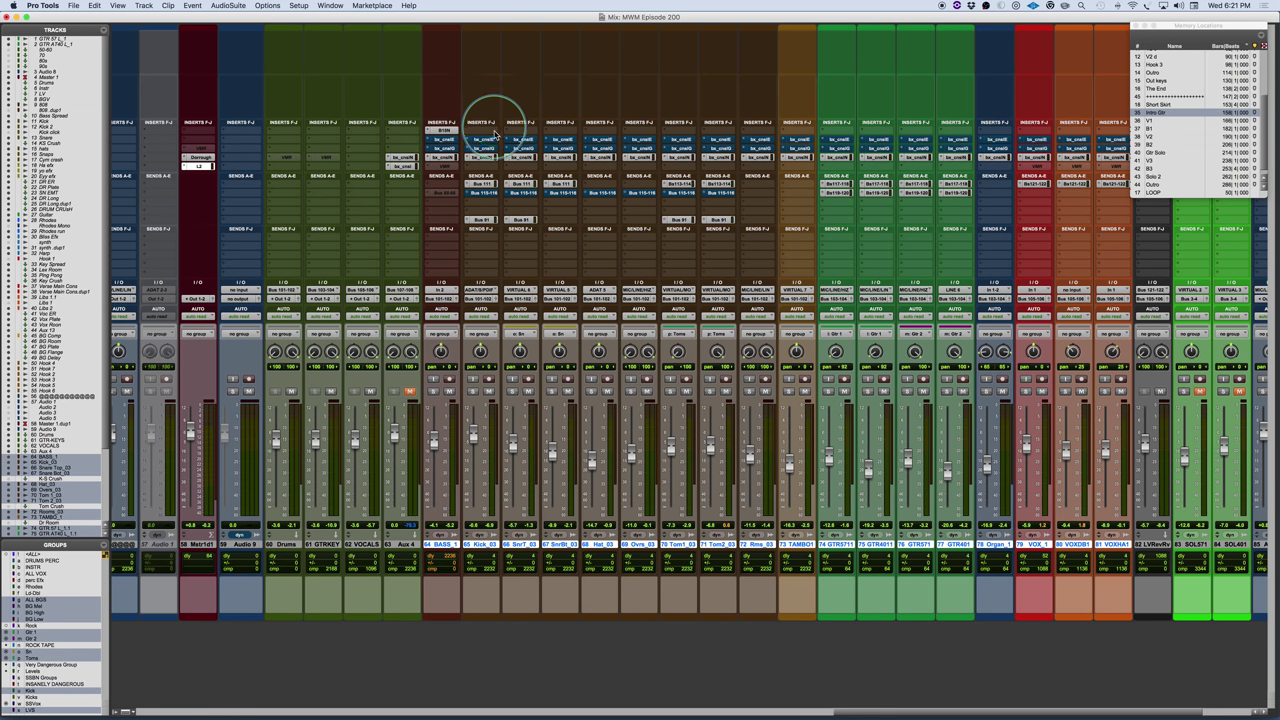
drag(494, 135, 443, 143)
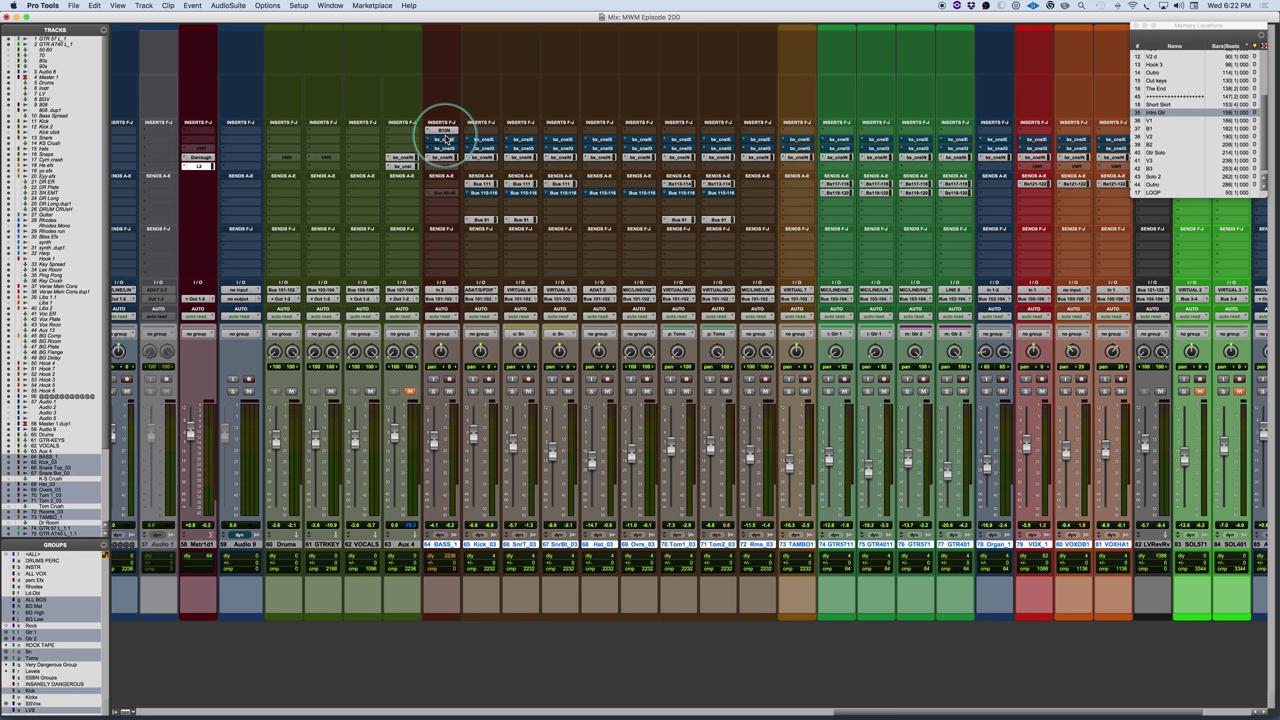
Move the BASS track's plugin insert down a slot, then deactivate the Aux 4 channel-strip inserts
drag(446, 139, 543, 233)
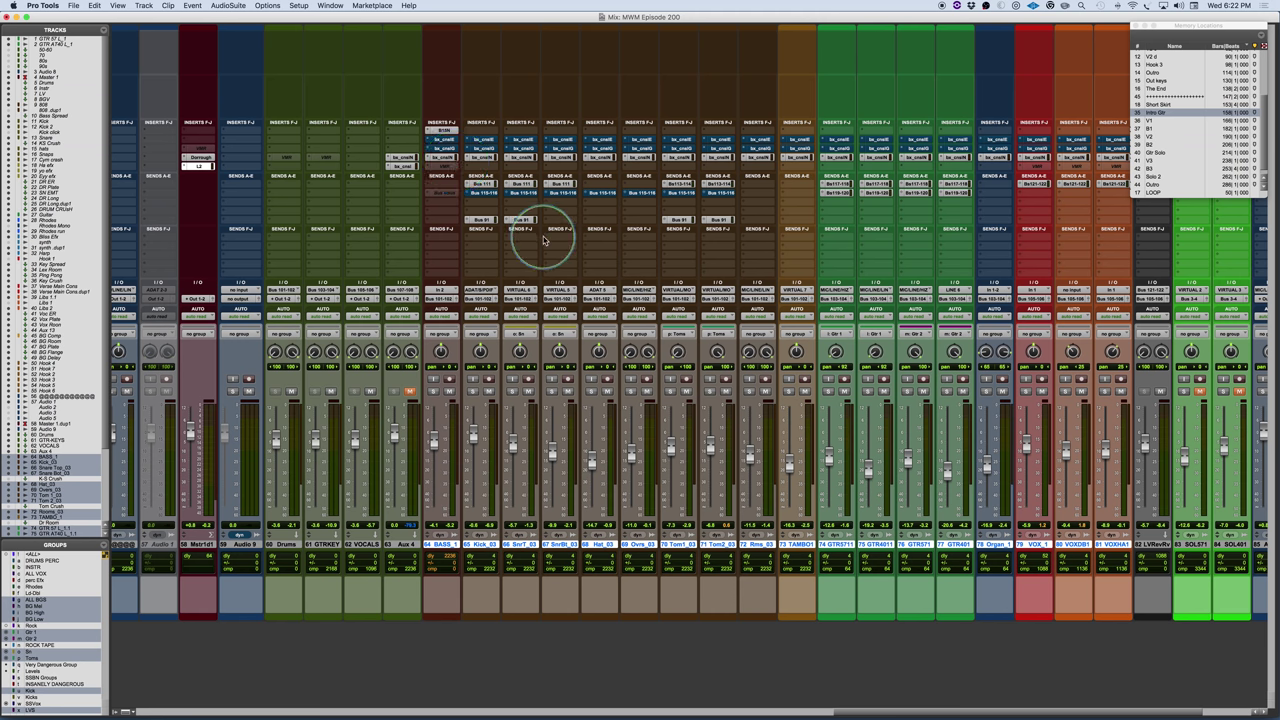
scroll(544, 240, right, 2)
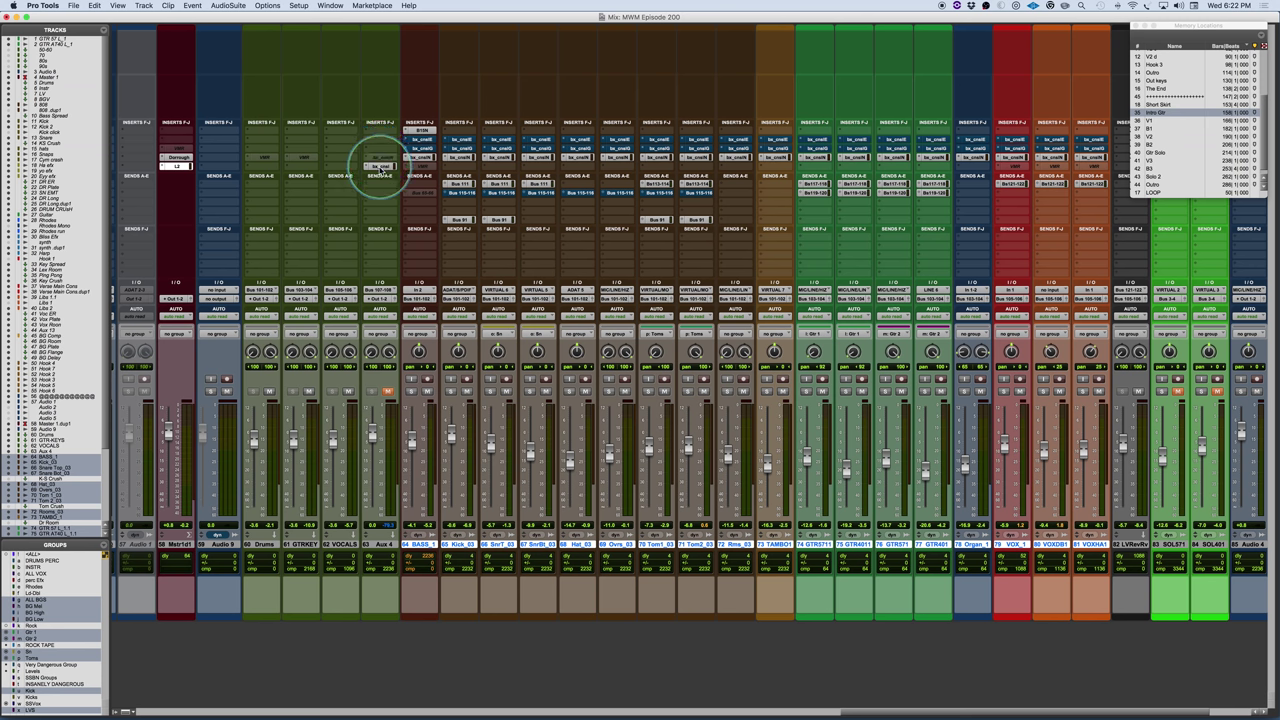
drag(381, 158, 412, 165)
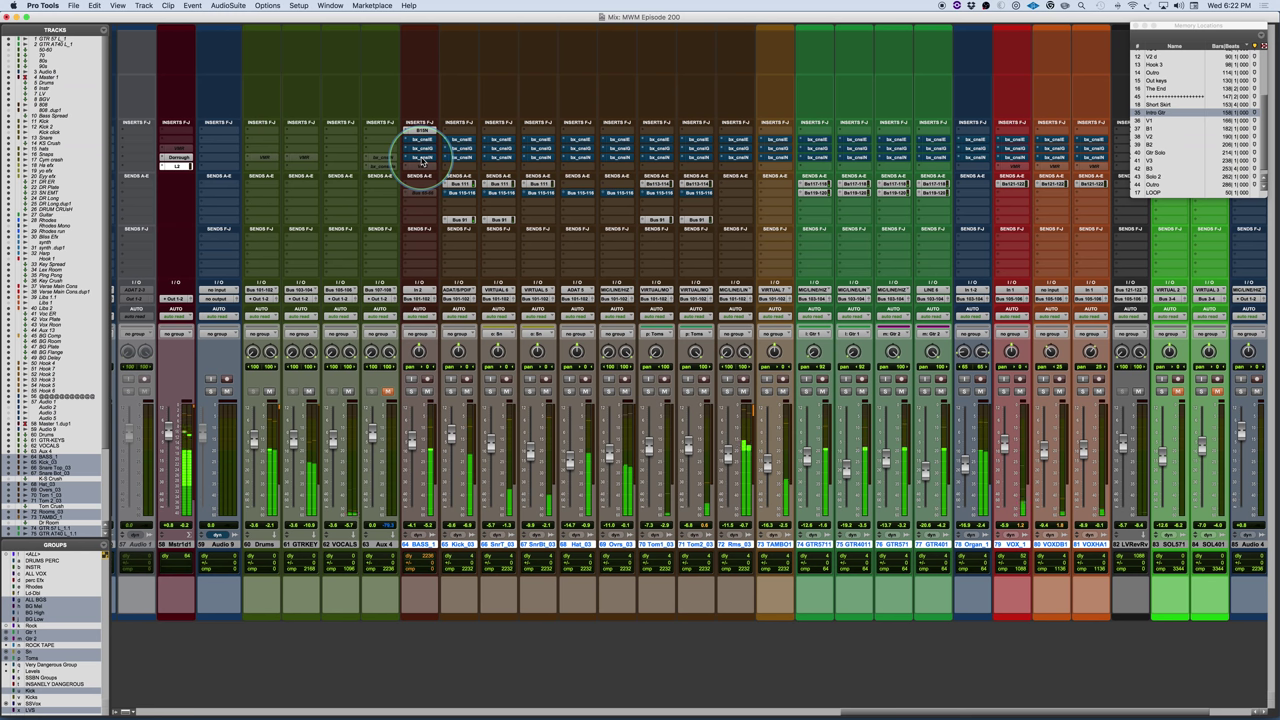
Toggle bypass on the BASS and other tracks' bx_console inserts, then open BASS's bx_console N
super+click(422, 158)
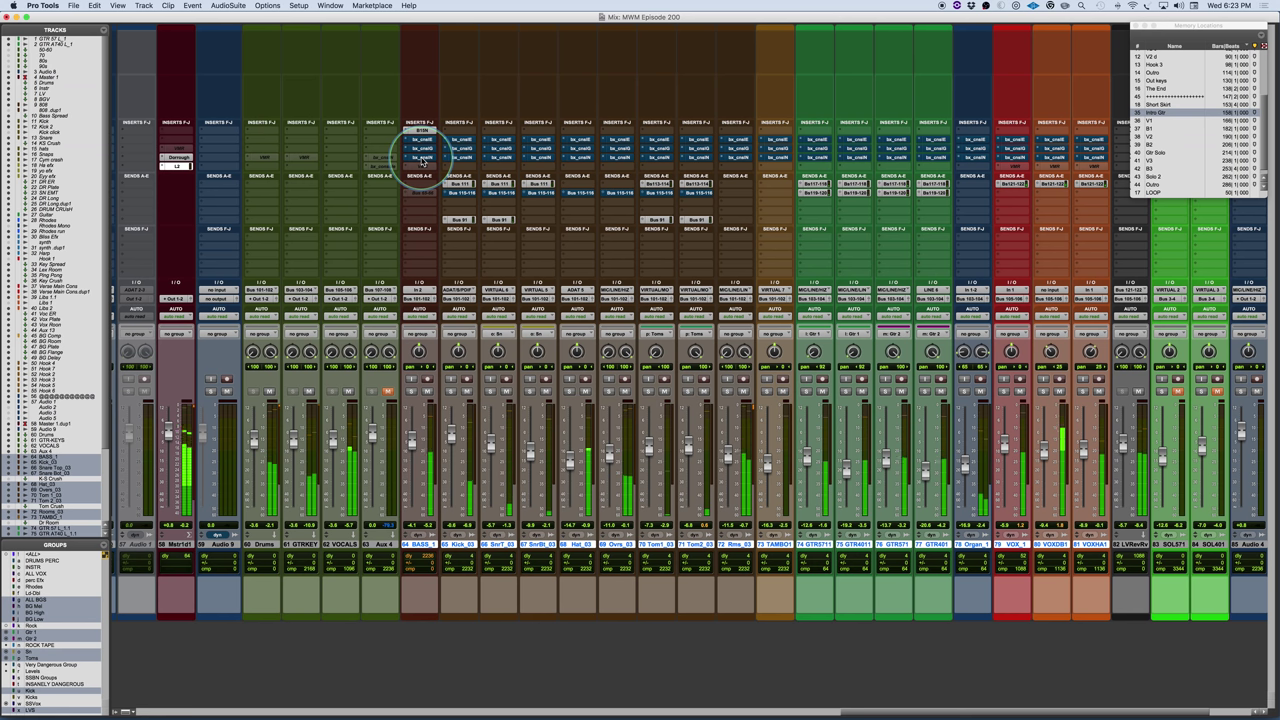
alt+super+click(422, 158)
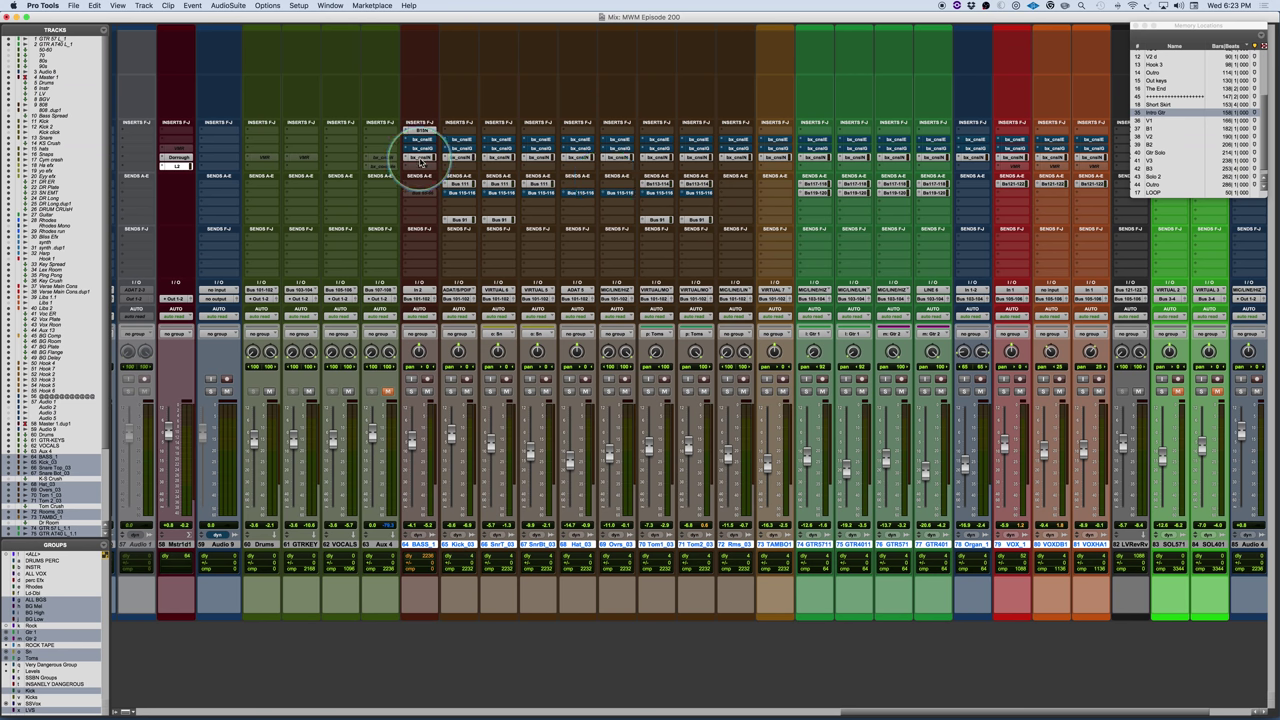
click(421, 159)
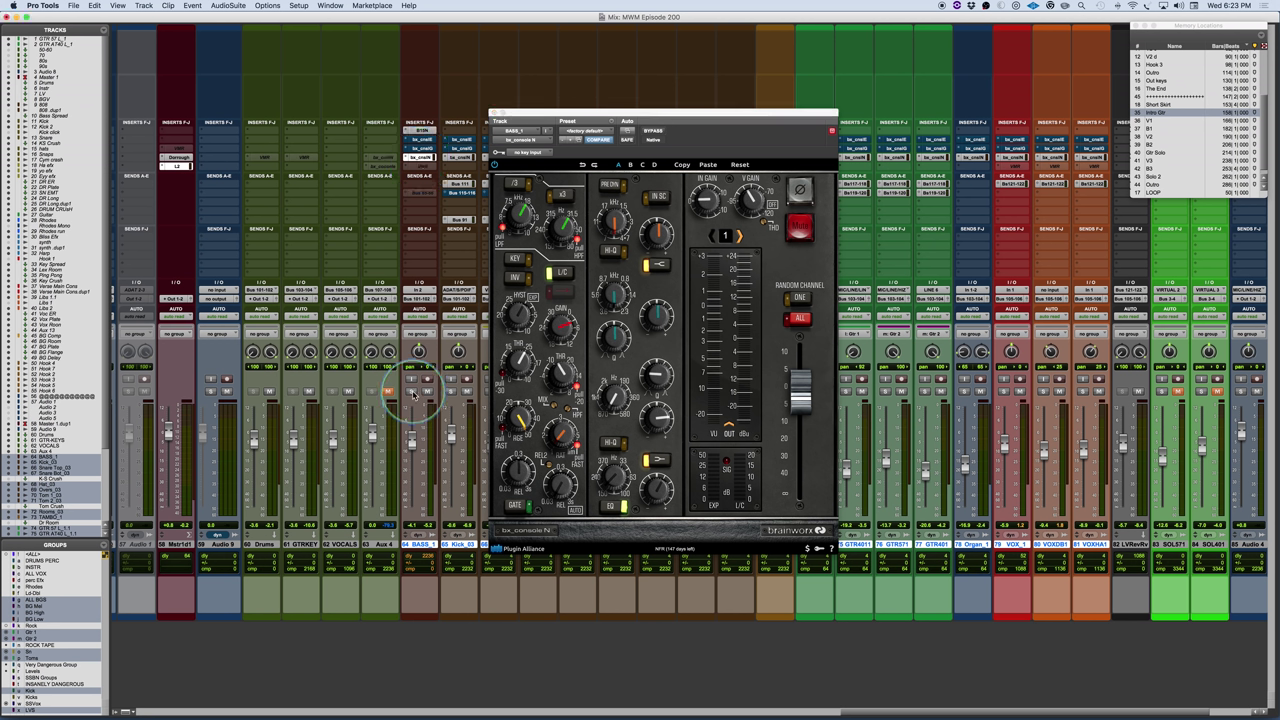
Solo the BASS track, check the strip's THD value, and start playback to hear the bass
click(411, 391)
click(765, 227)
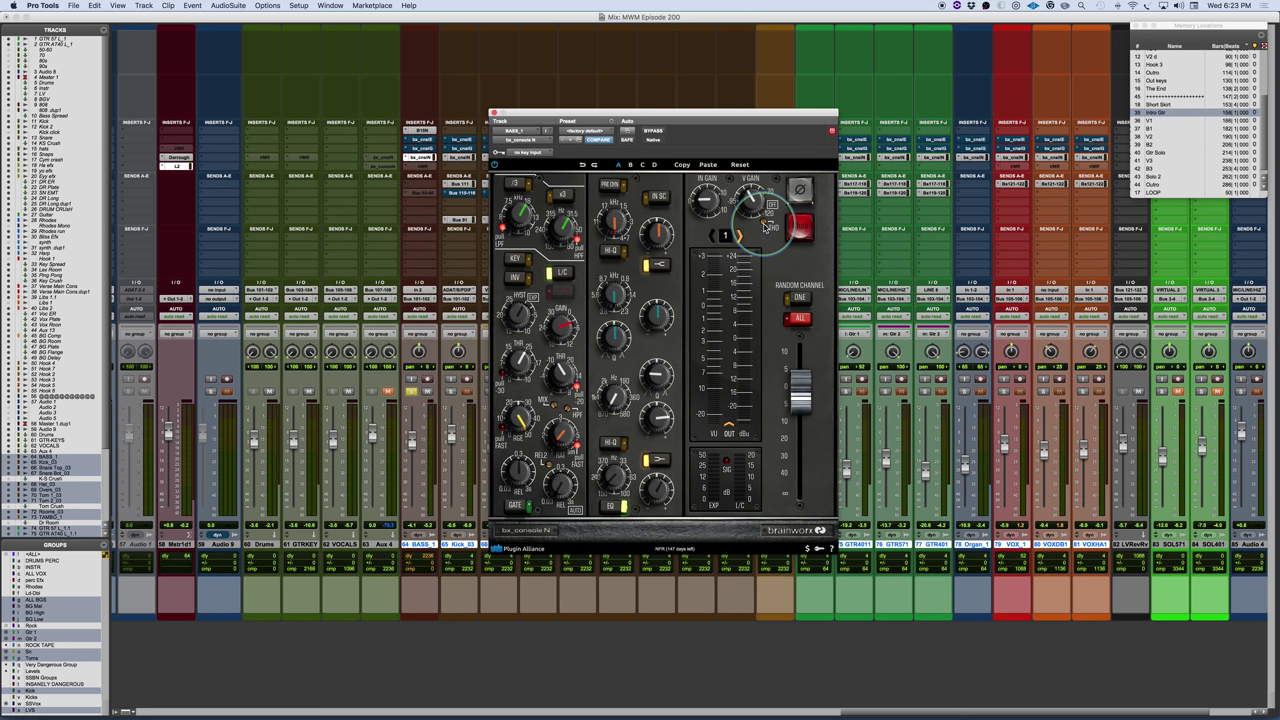
key(space)
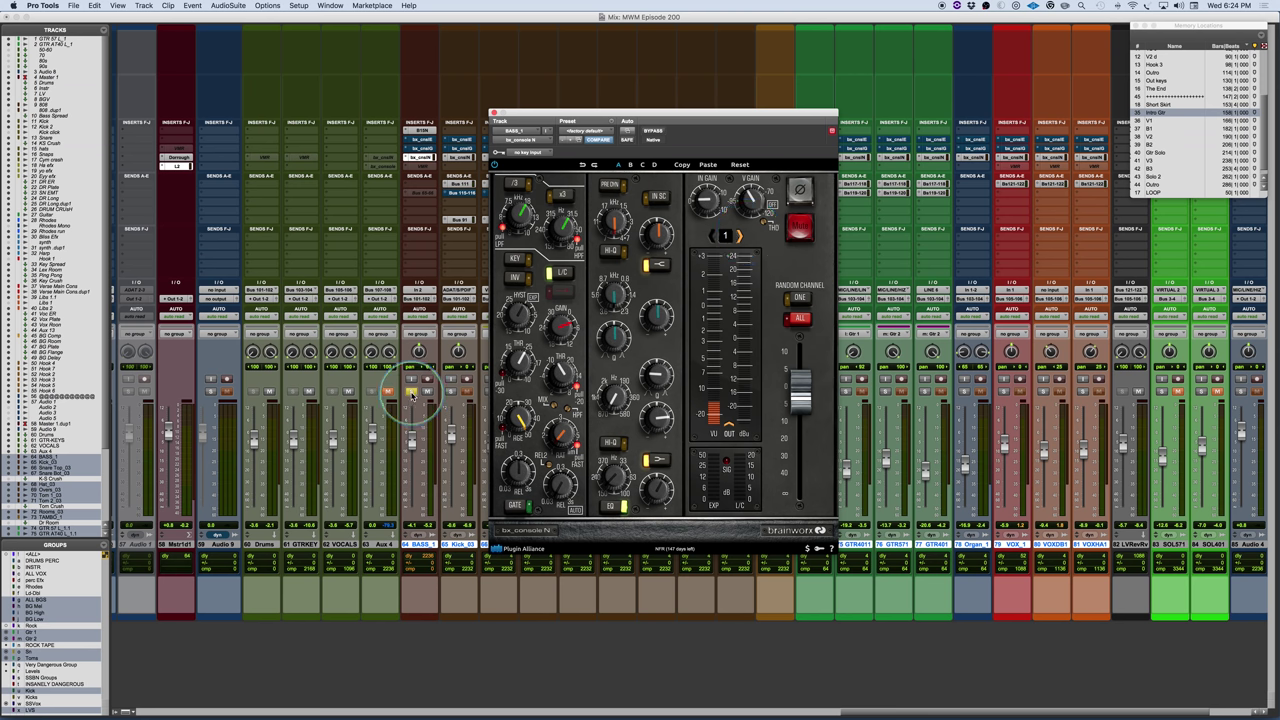
drag(580, 110, 707, 102)
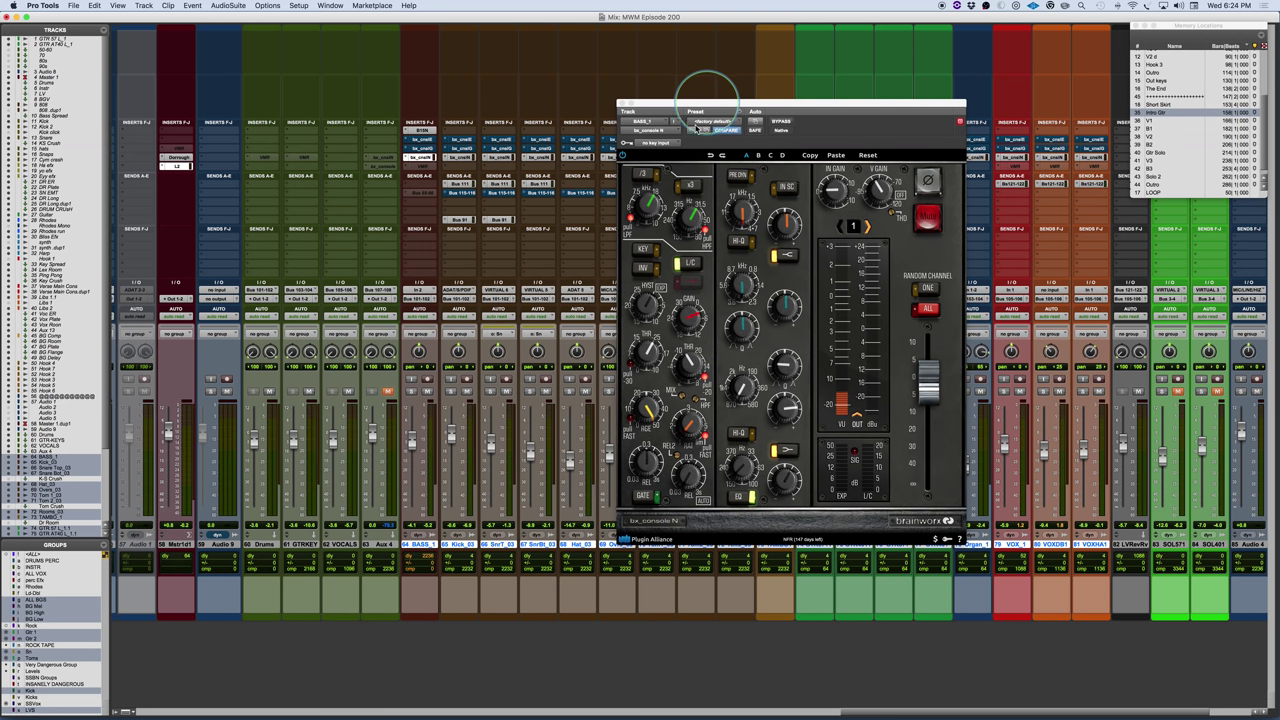
click(490, 391)
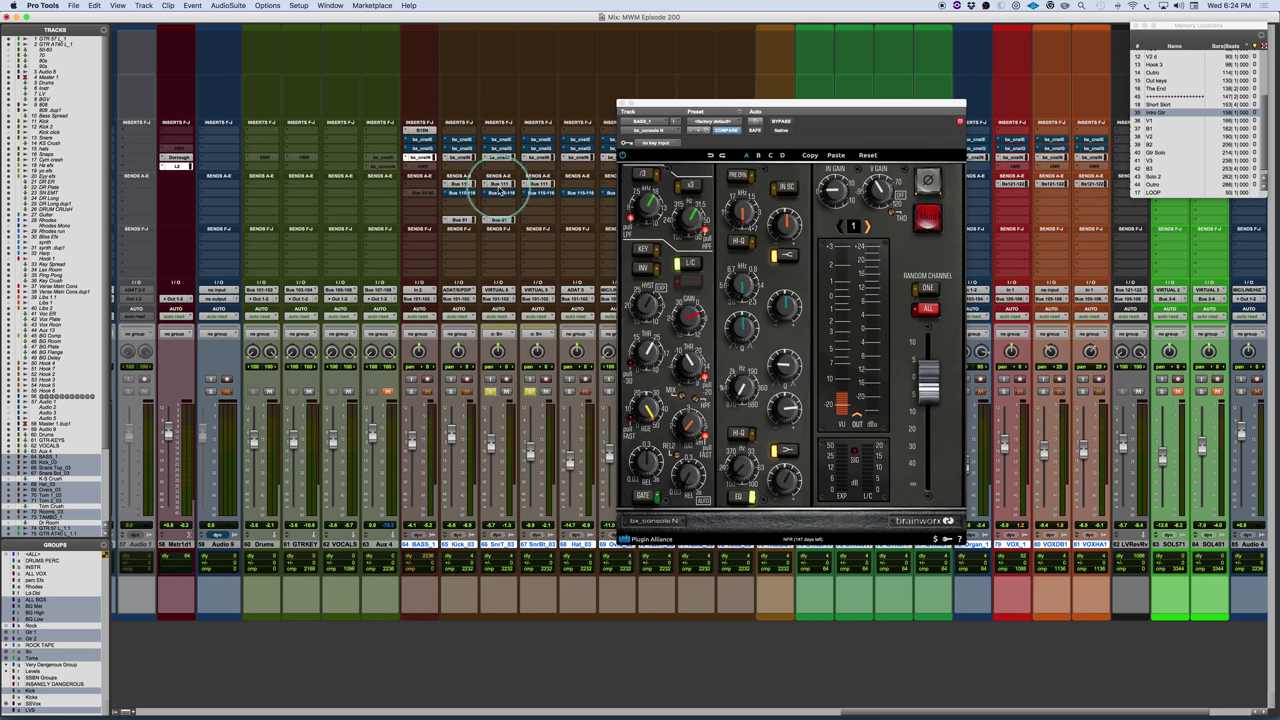
click(500, 157)
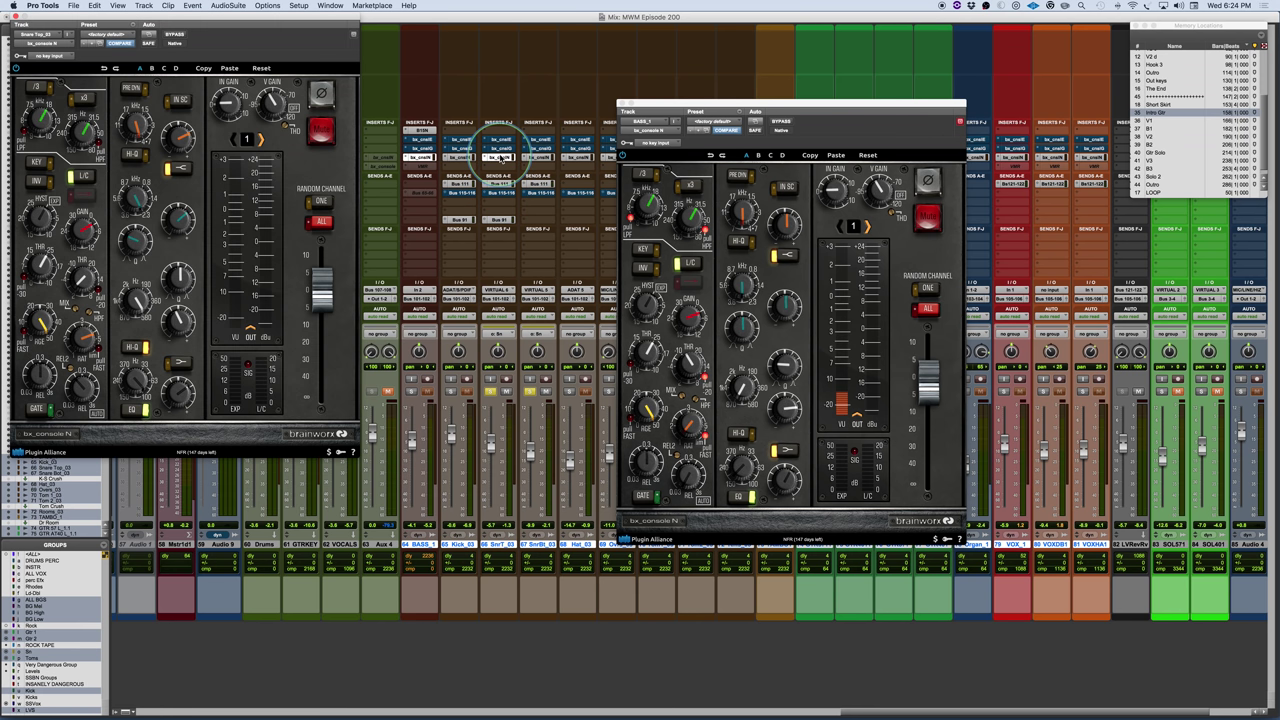
click(536, 158)
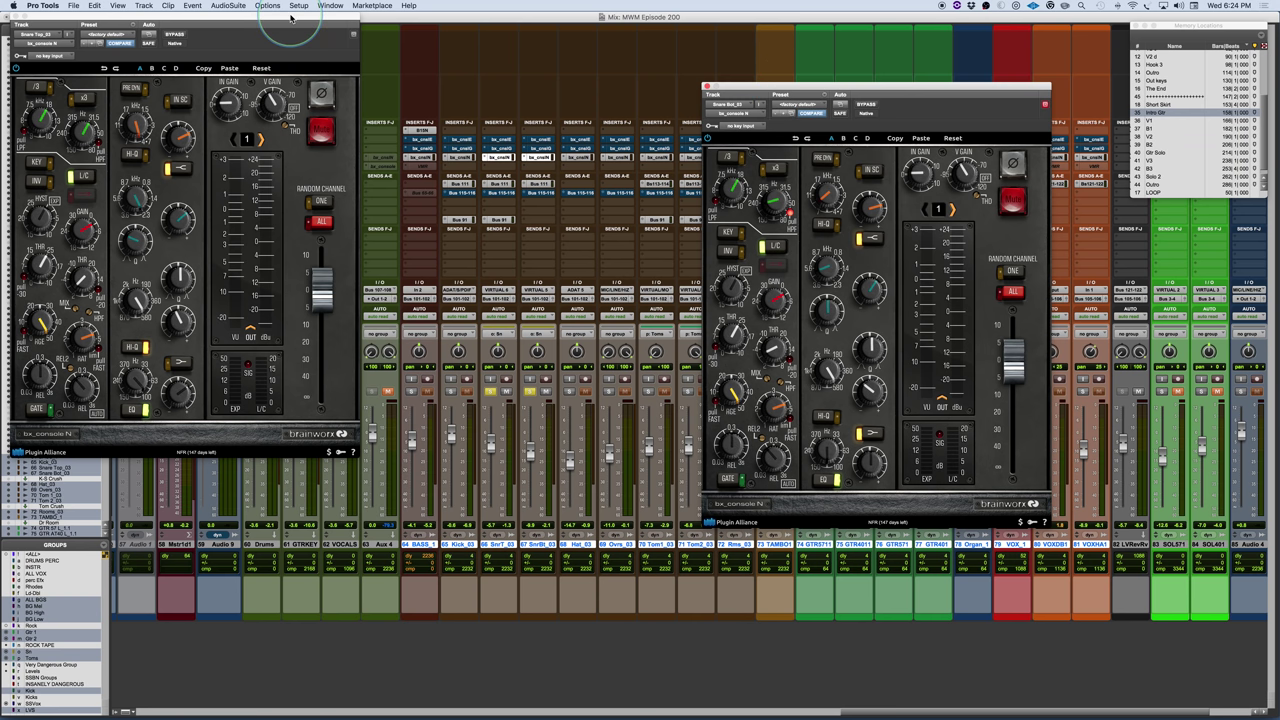
drag(295, 19, 627, 100)
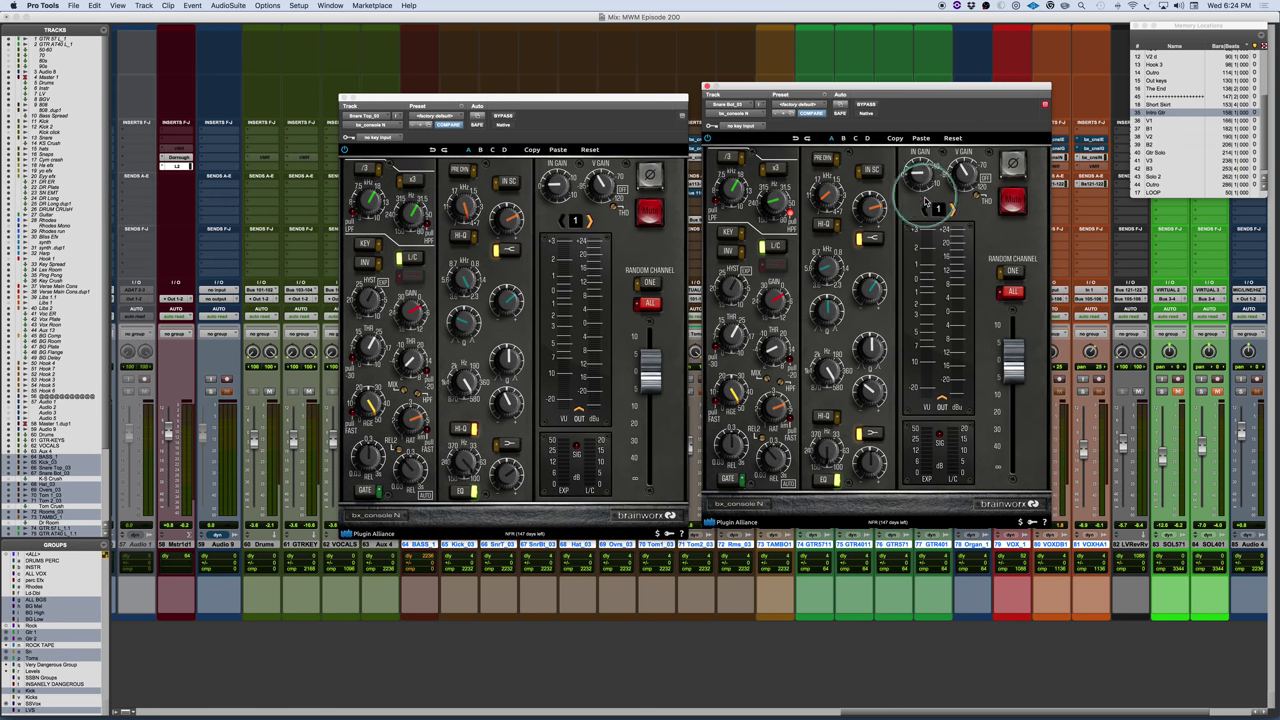
key(space)
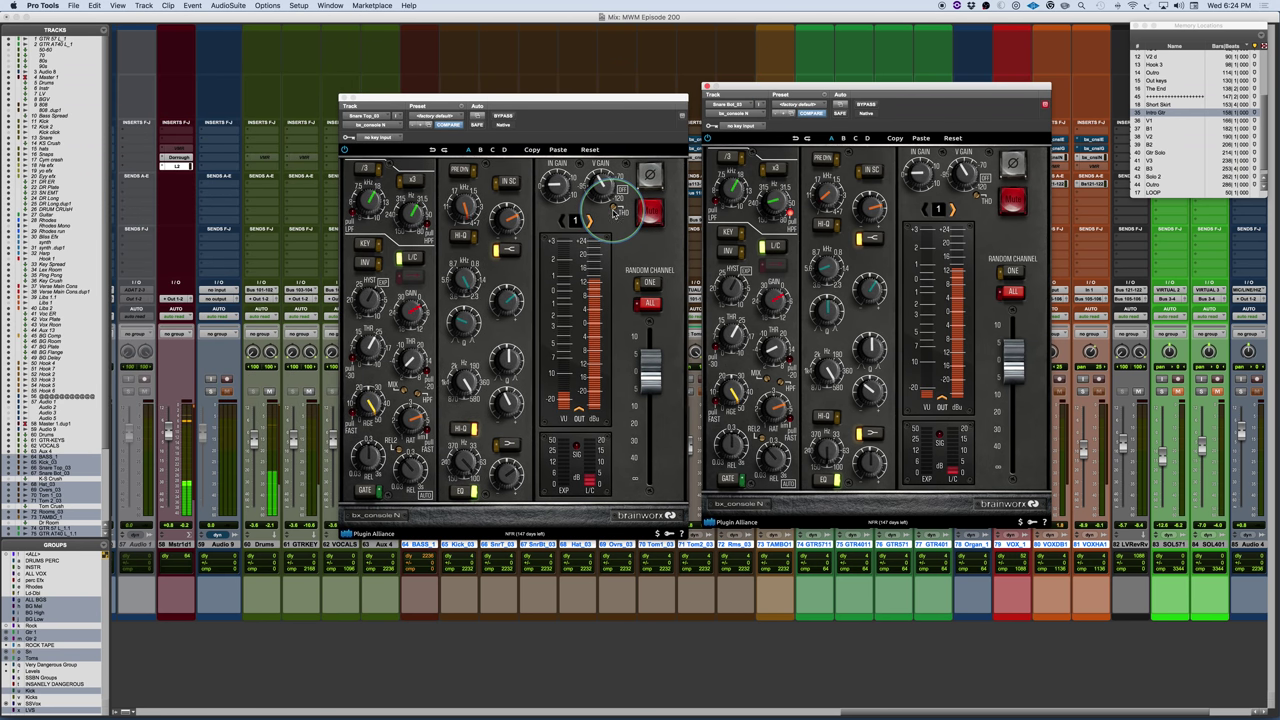
click(612, 212)
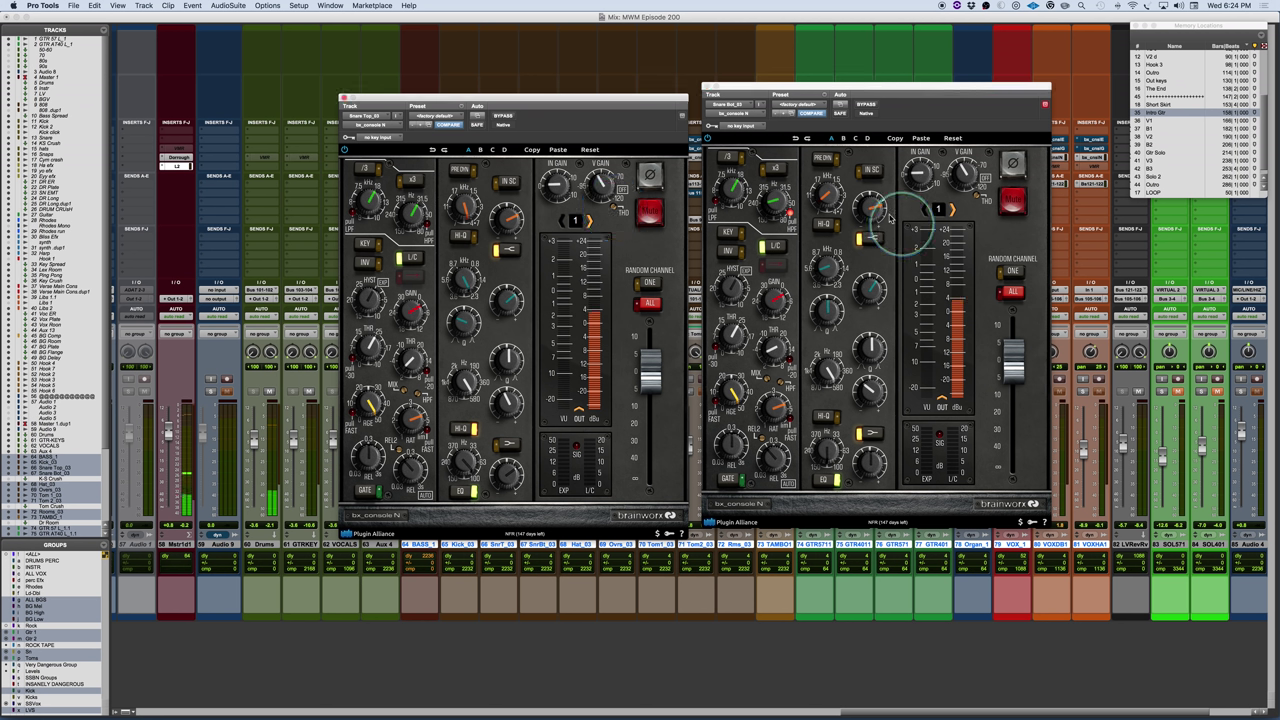
click(975, 197)
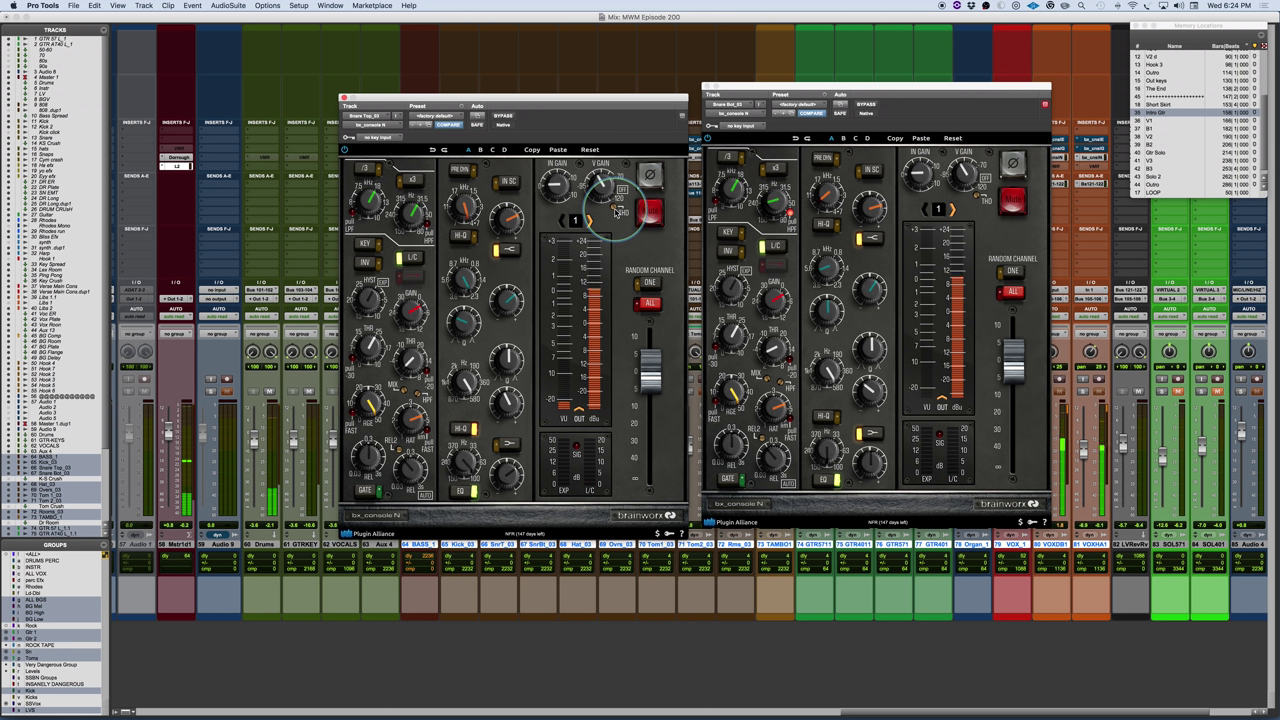
click(978, 198)
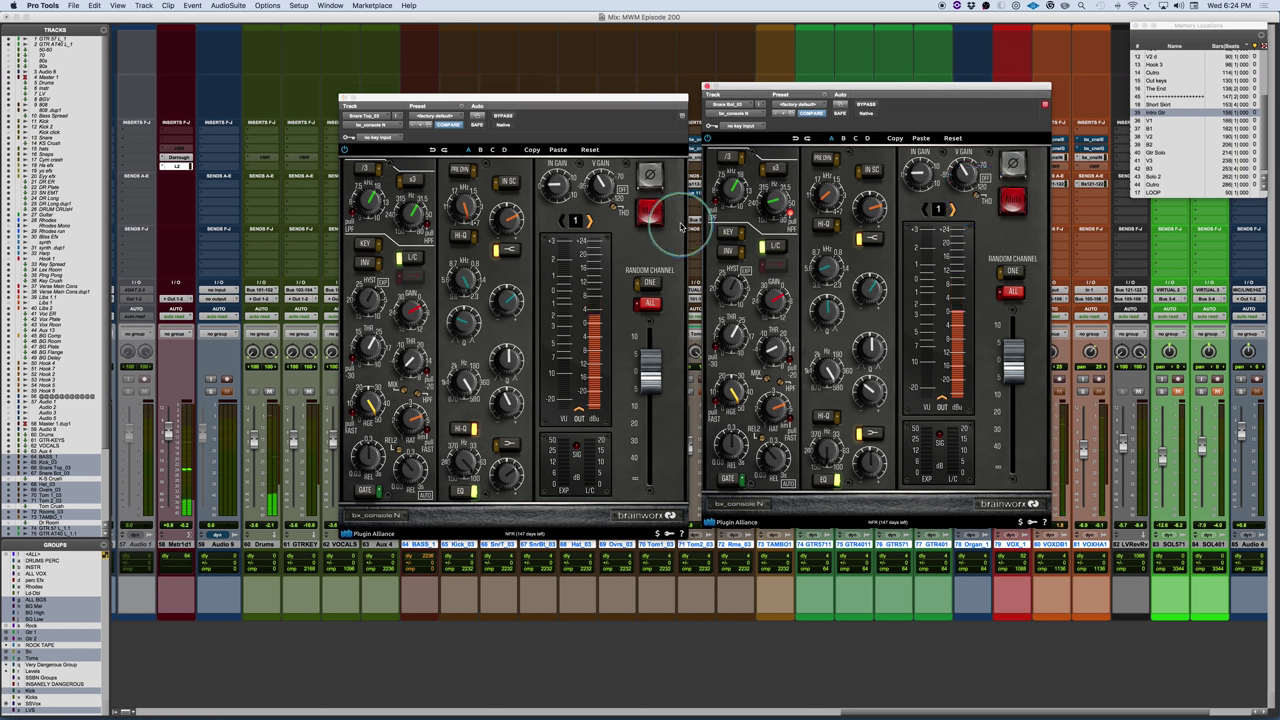
click(614, 210)
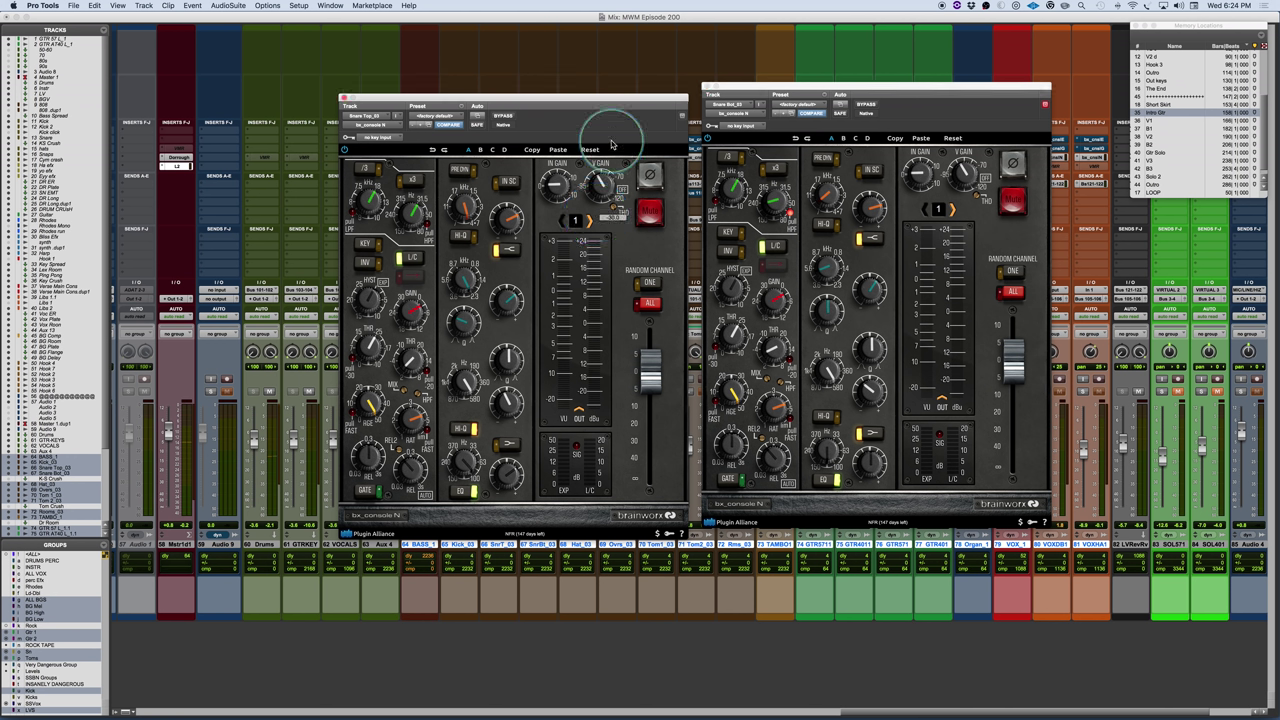
click(976, 185)
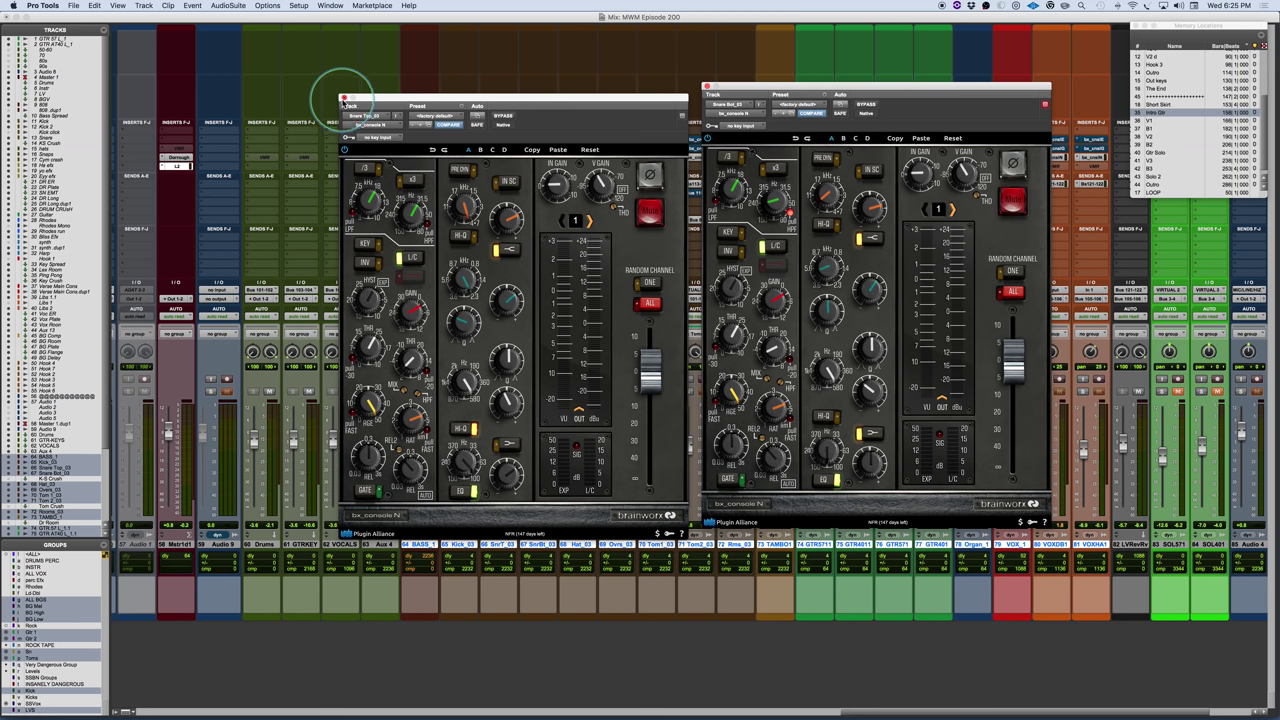
Close both snare strip windows, unsolo SnrT_03/SnrBt_03, and open BASS_1's bx_console N, moved left
click(344, 98)
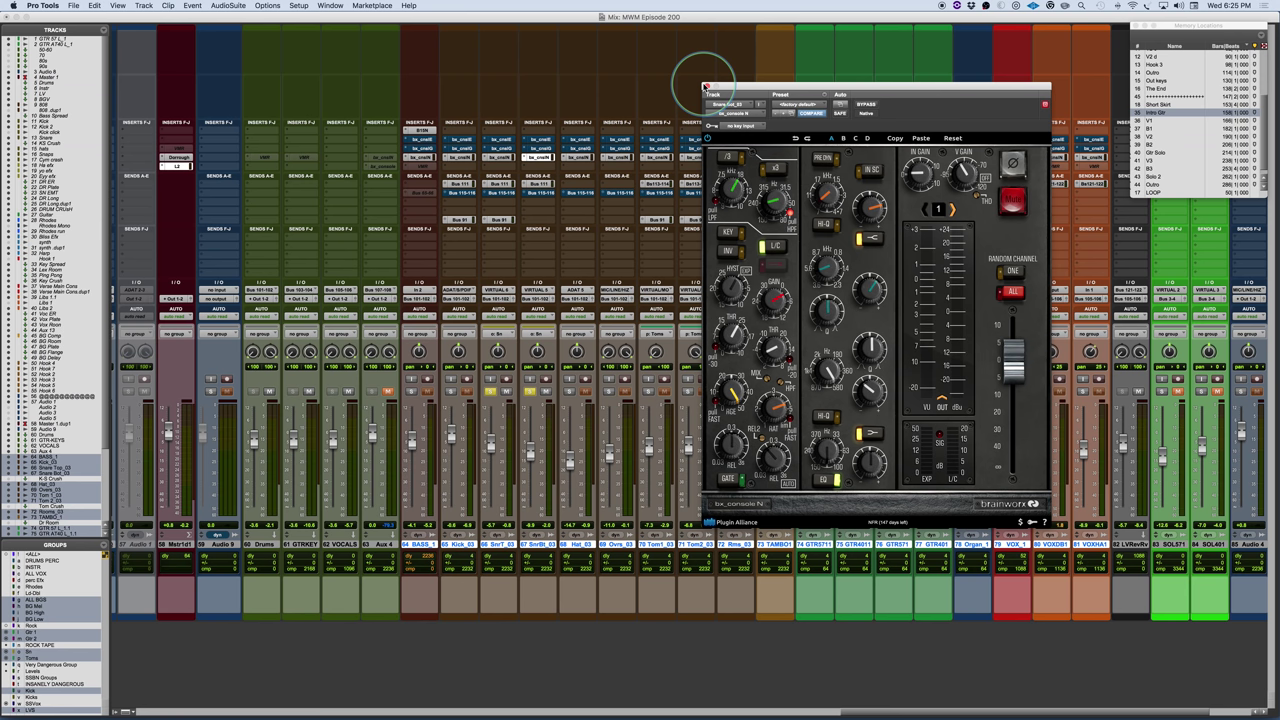
click(706, 86)
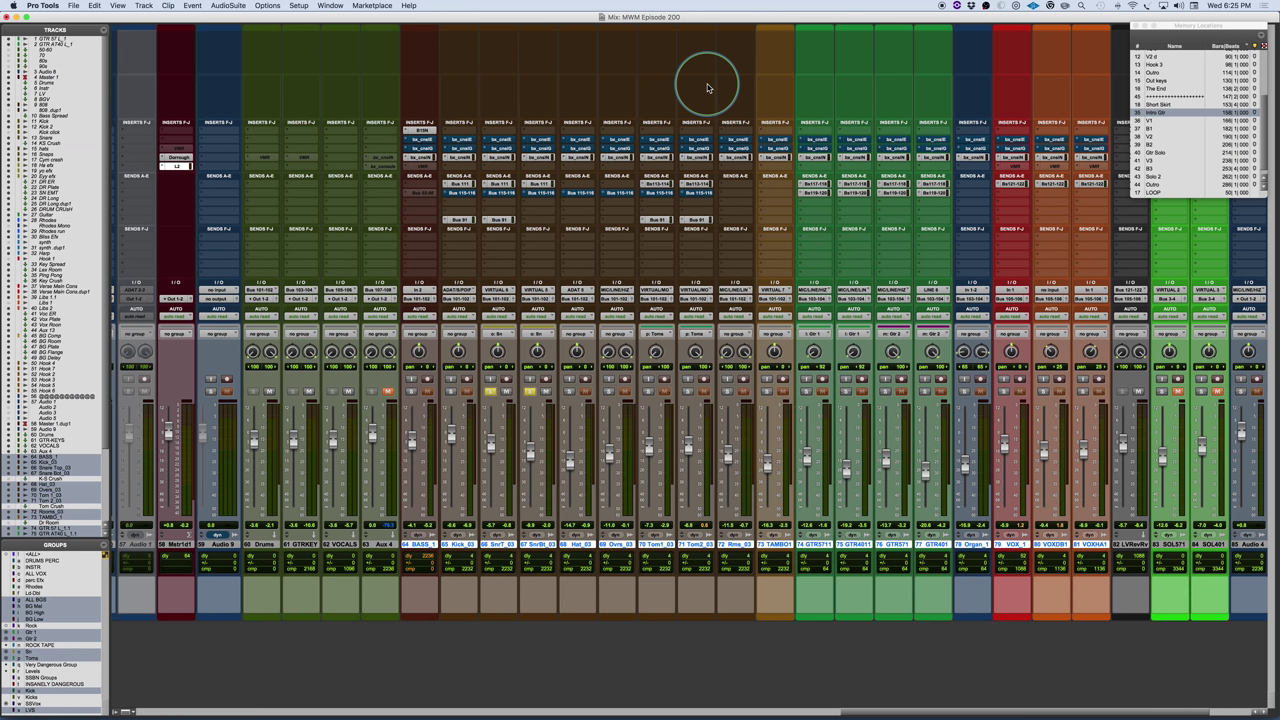
click(530, 392)
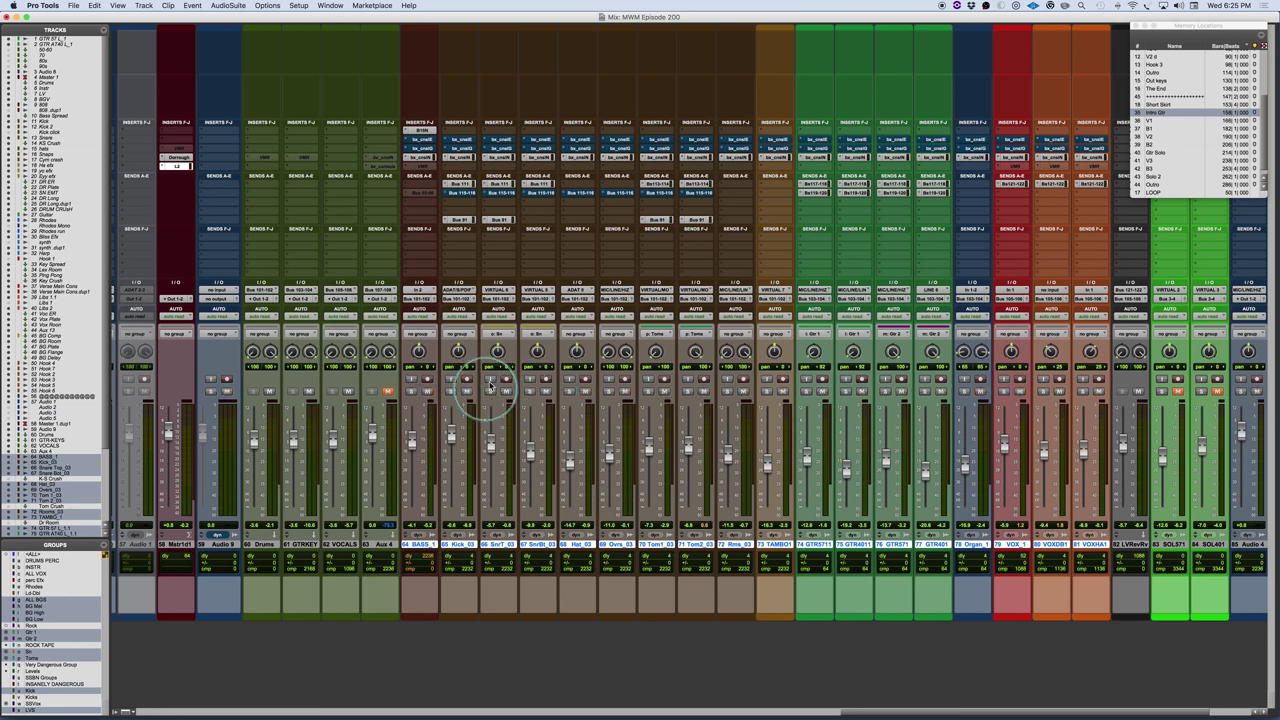
click(424, 158)
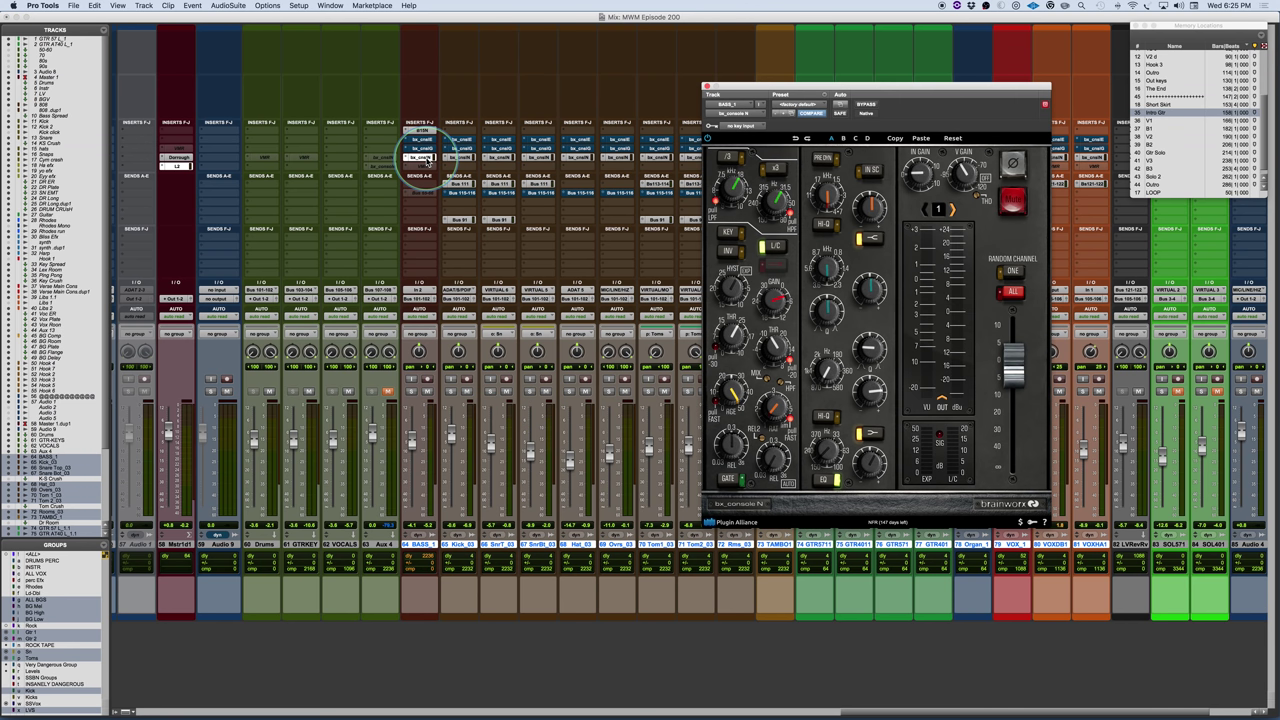
drag(818, 88, 694, 104)
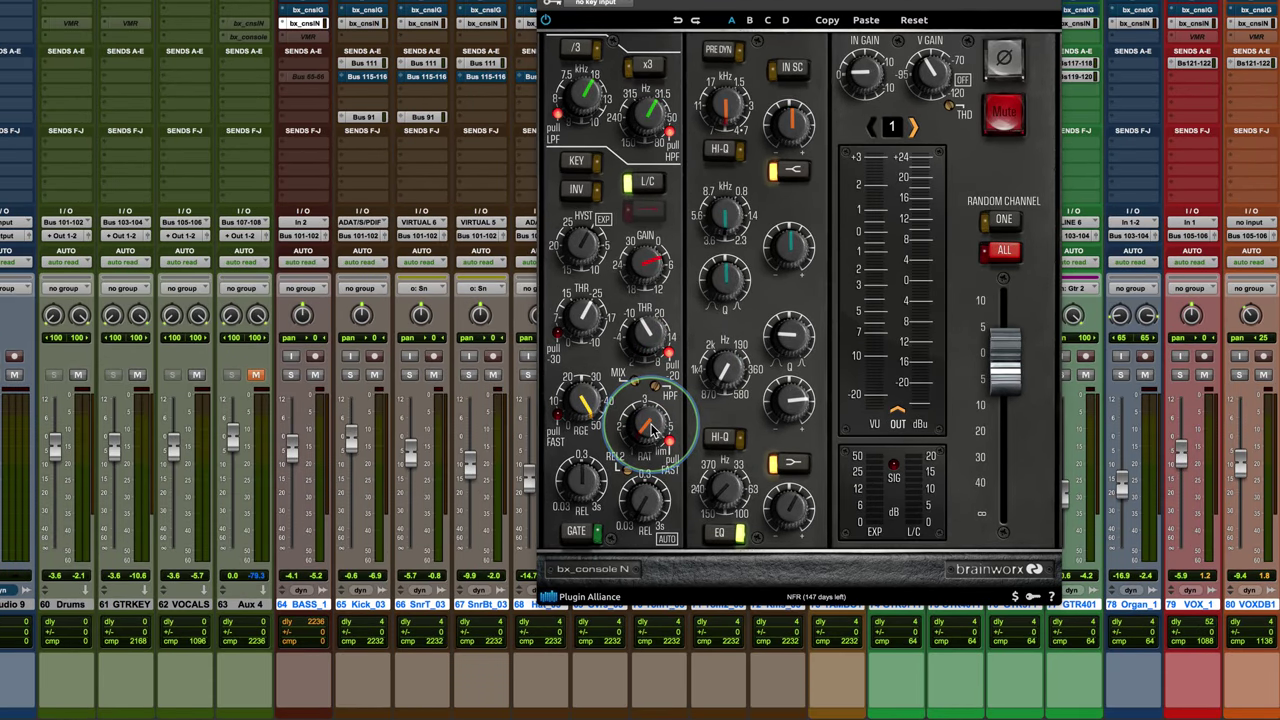
Set the BASS_1 compressor ratio to 1.1:1, solo BASS_1 and start playback
drag(650, 430, 645, 432)
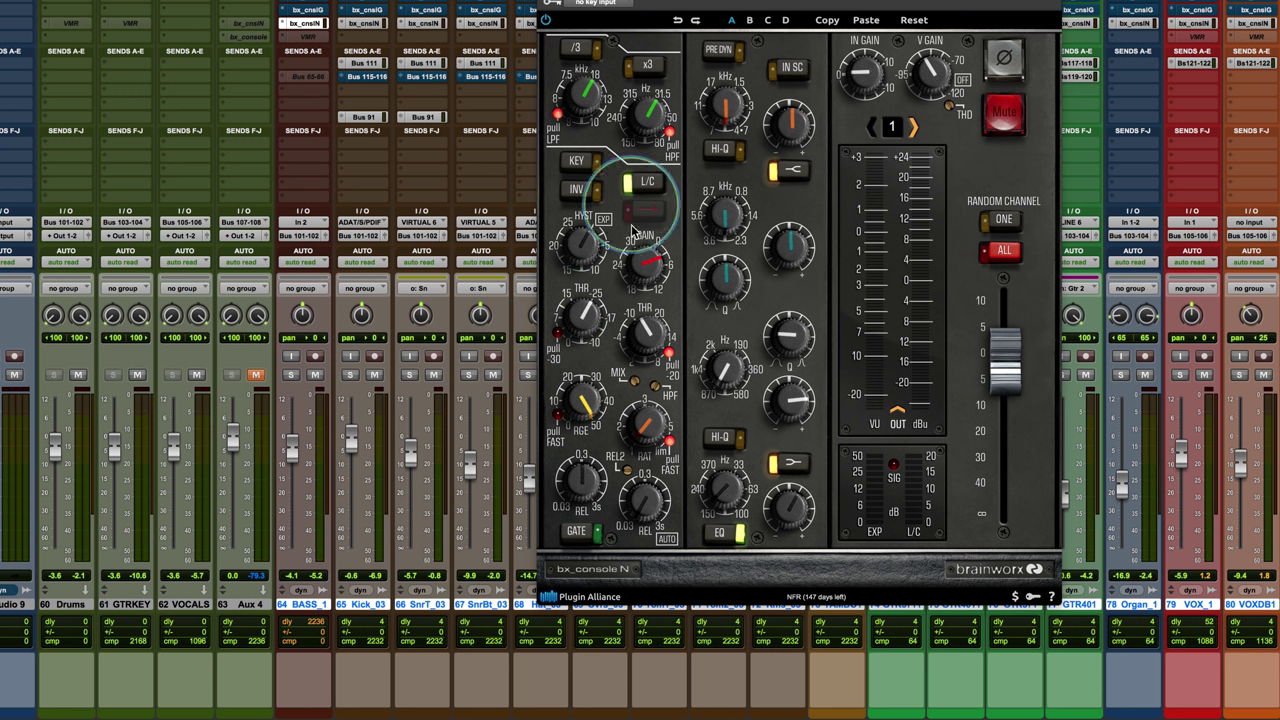
click(290, 376)
key(space)
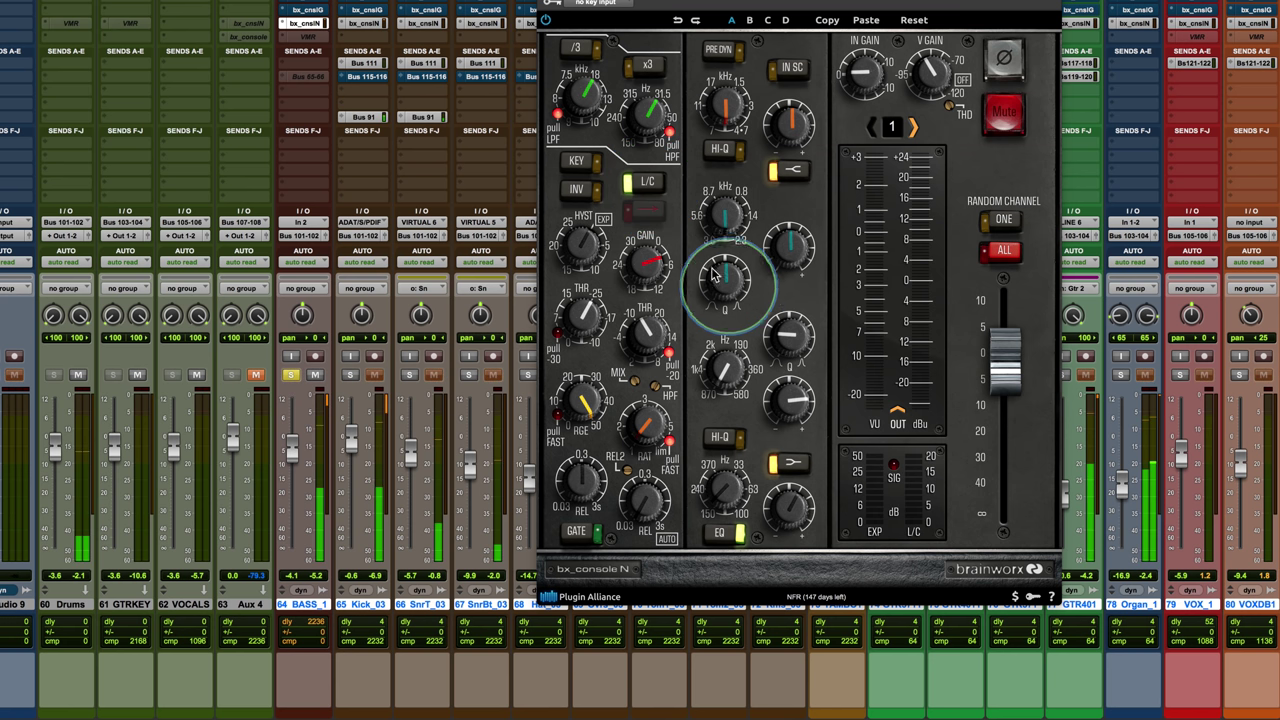
Toggle L/C mode on and off repeatedly to compare, then unsolo BASS_1 and close its window
click(651, 186)
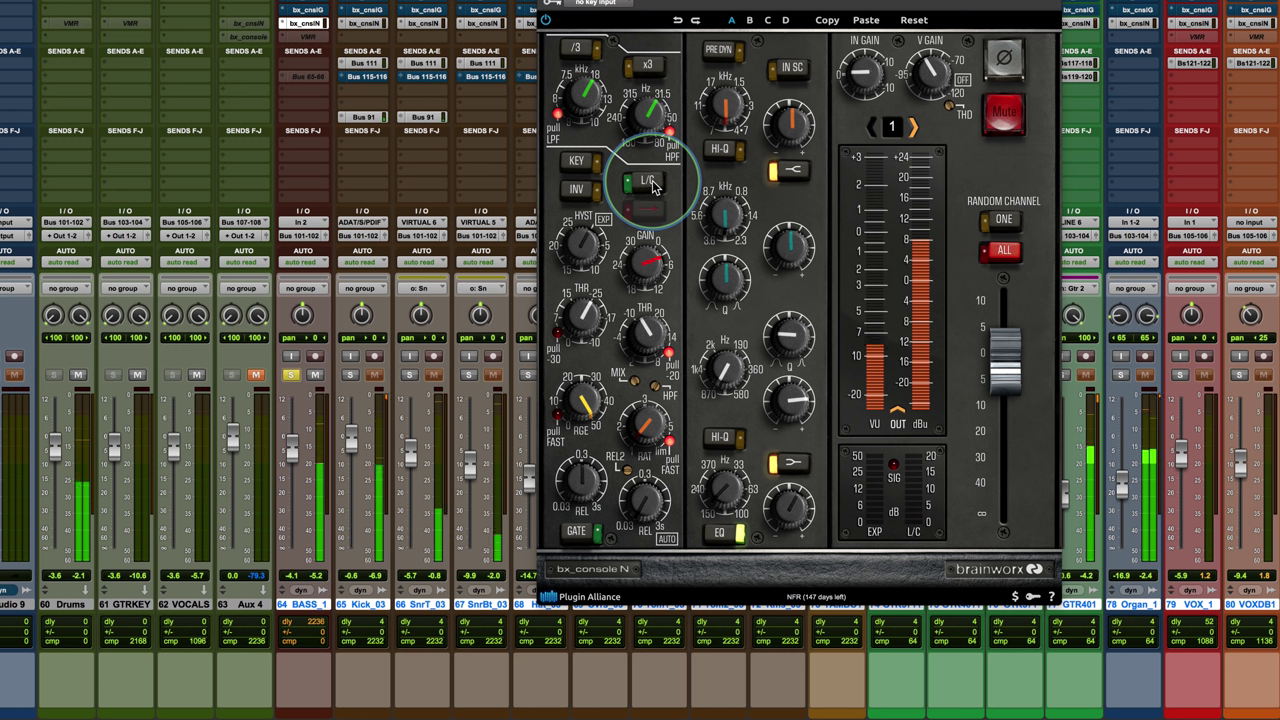
click(651, 186)
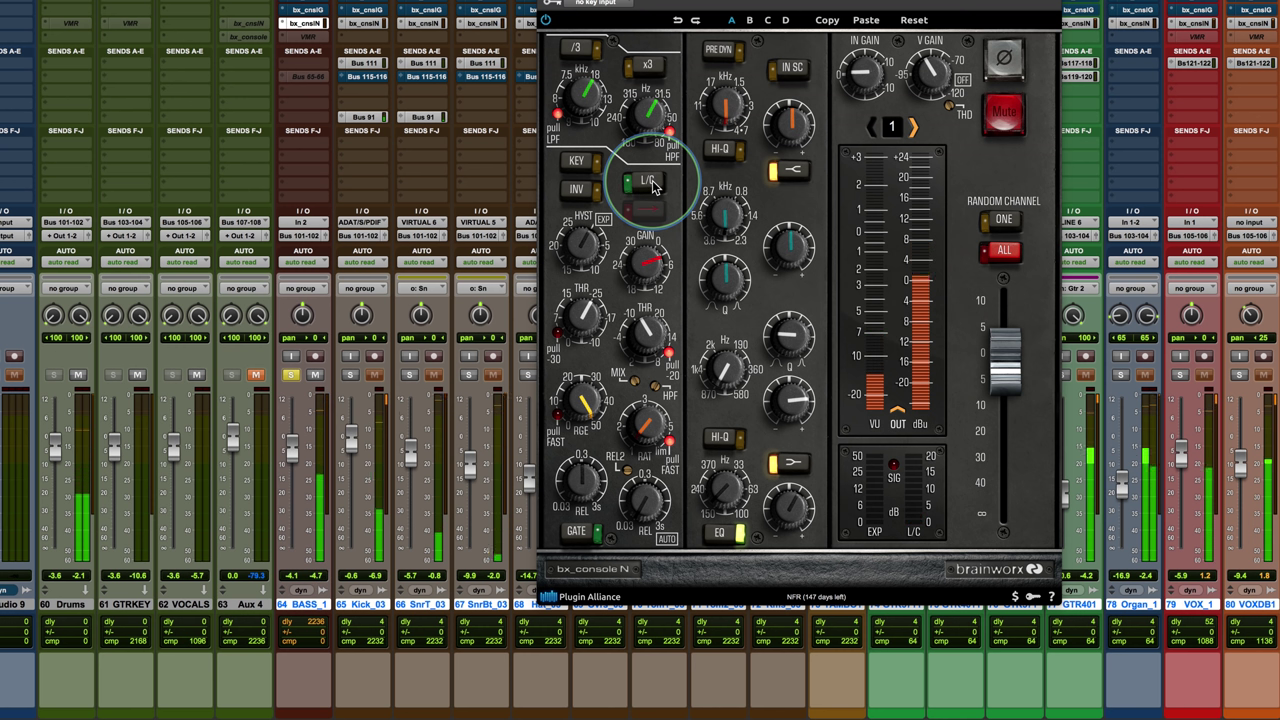
click(648, 183)
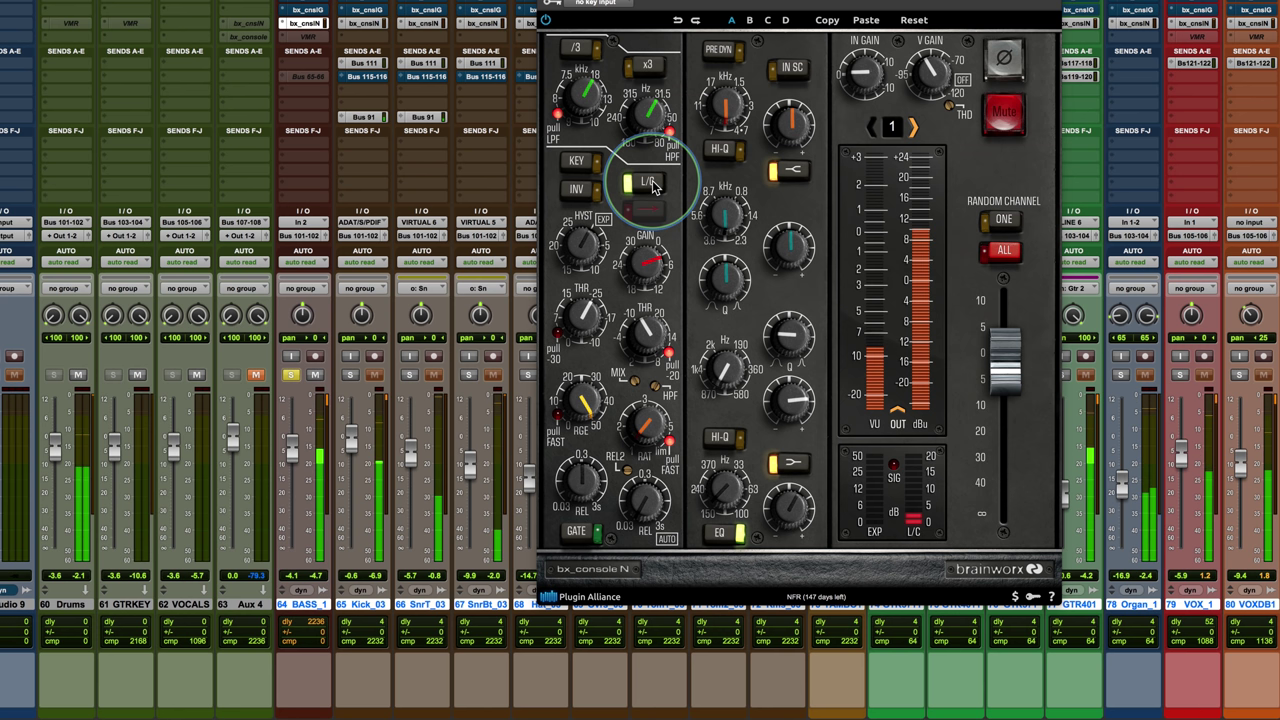
click(648, 183)
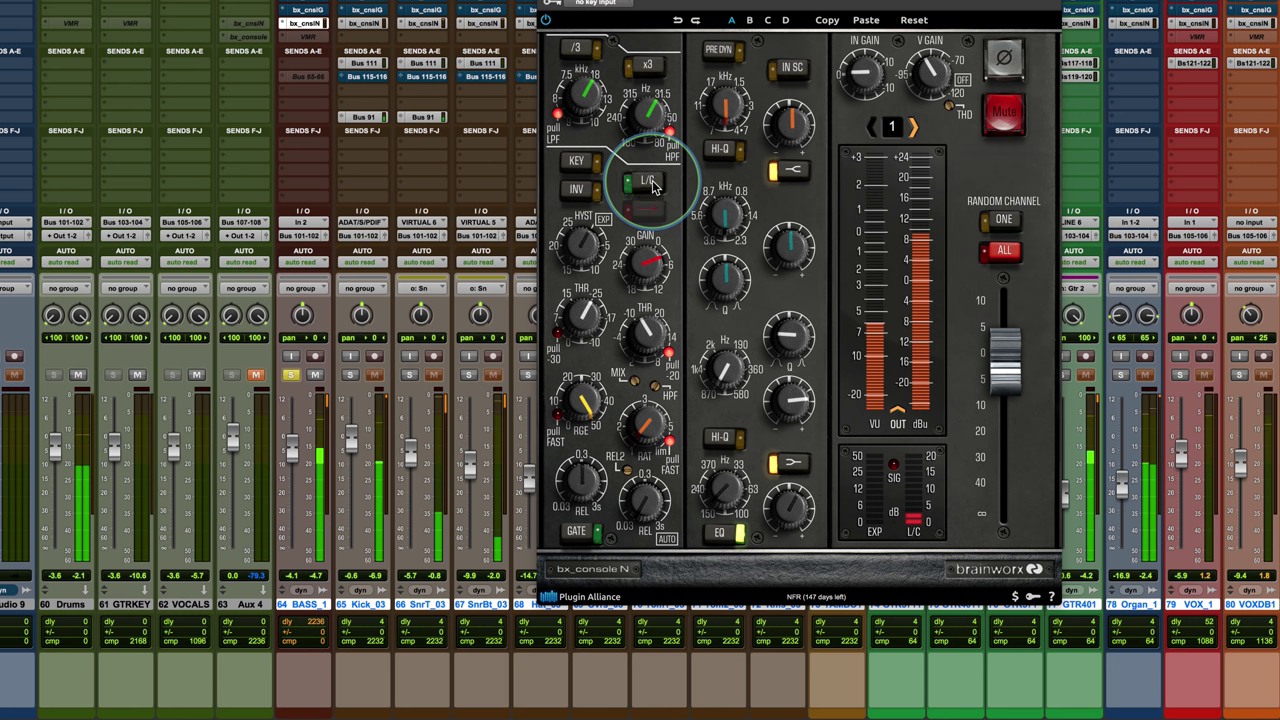
click(648, 183)
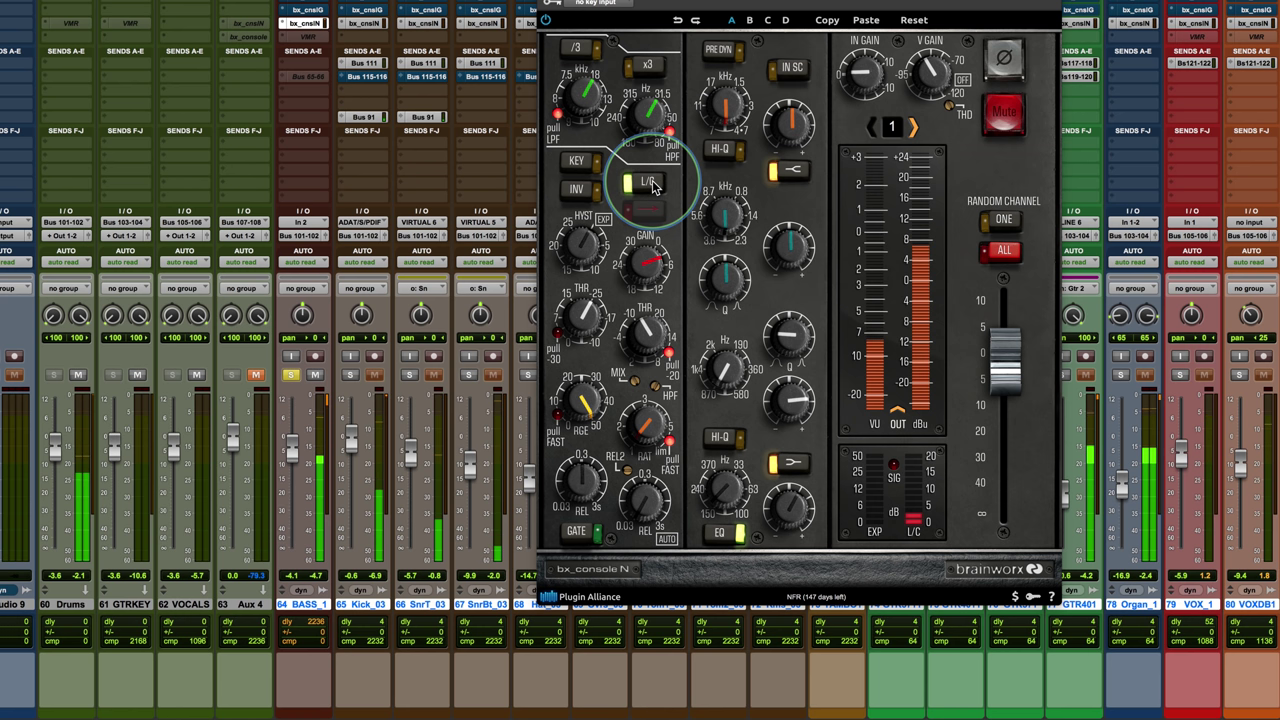
click(292, 378)
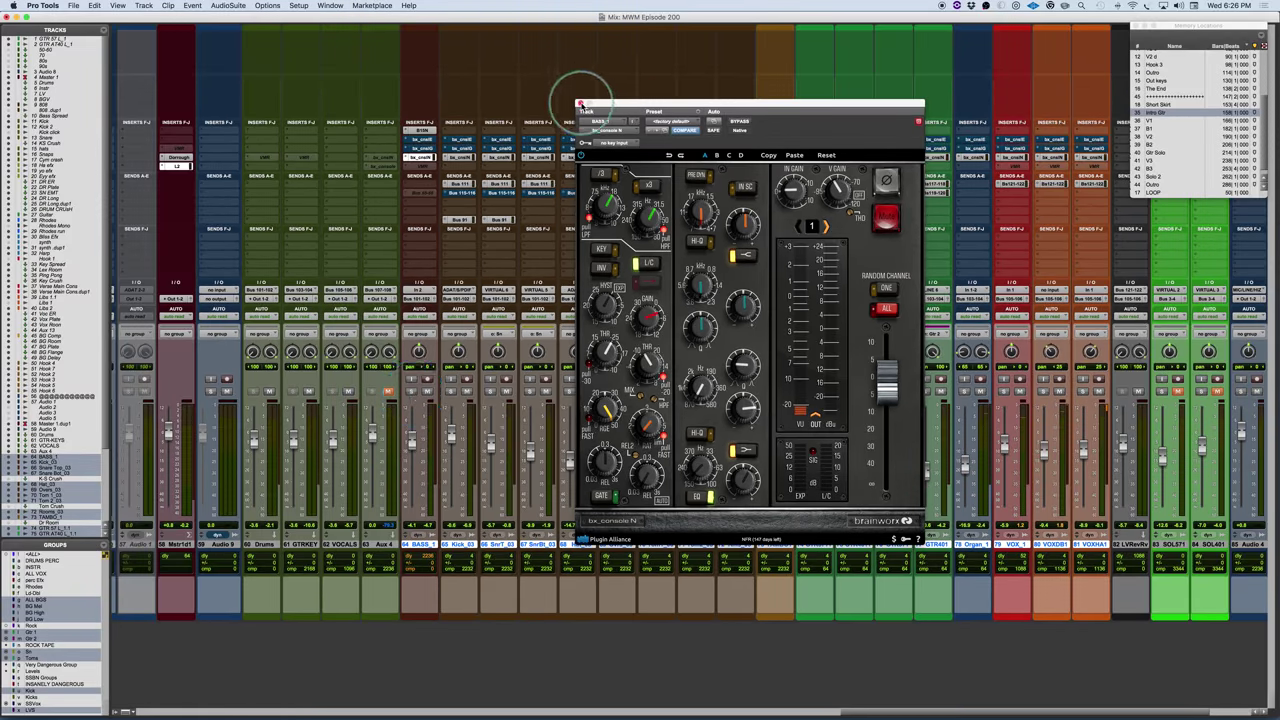
click(579, 103)
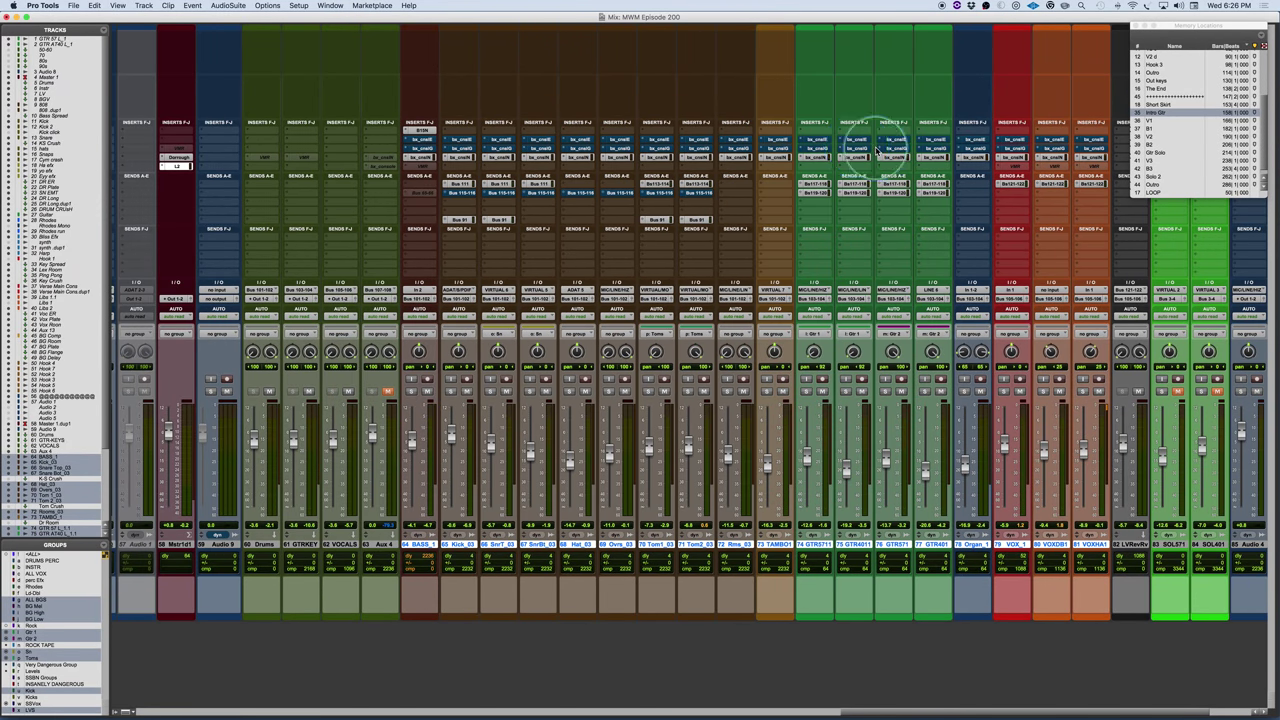
Open VOX_1's bx_console N, center its window, and play from the V1 memory location
click(1013, 158)
drag(694, 106, 628, 120)
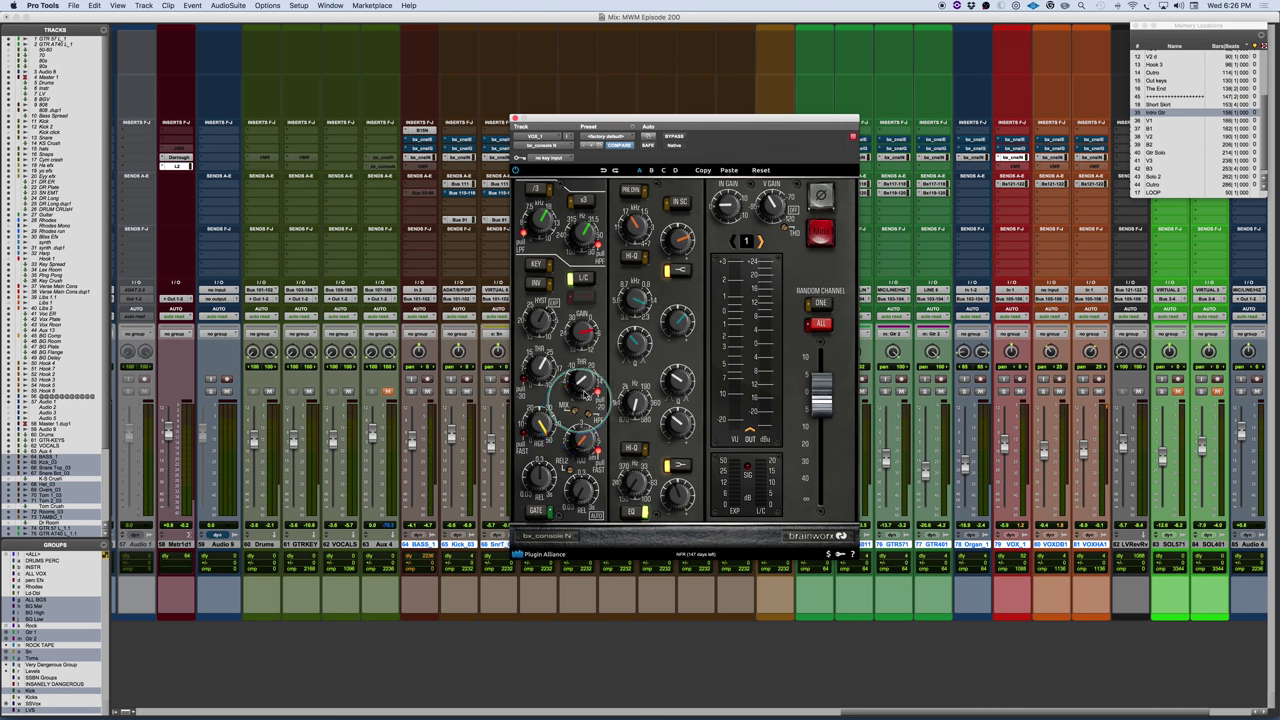
click(1160, 120)
key(space)
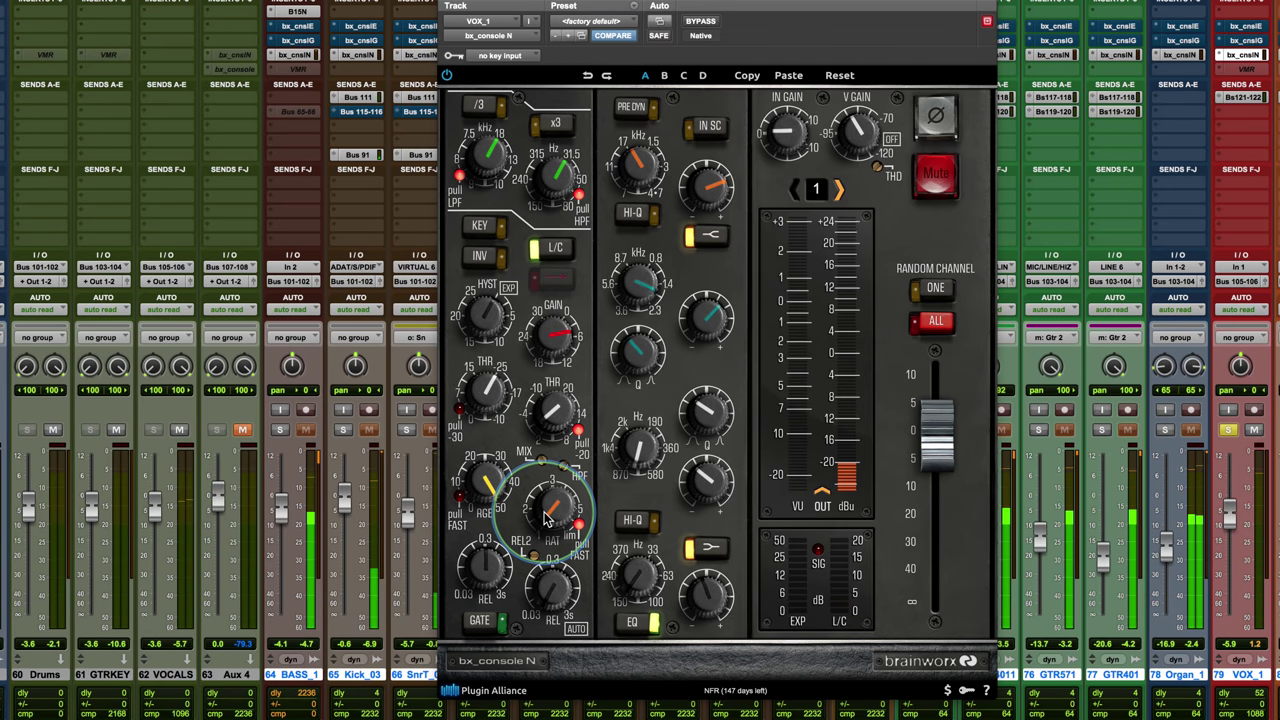
Set the VOX_1 compressor ratio to 1.2:1, compare L/C off and on, then close the window
drag(545, 515, 553, 516)
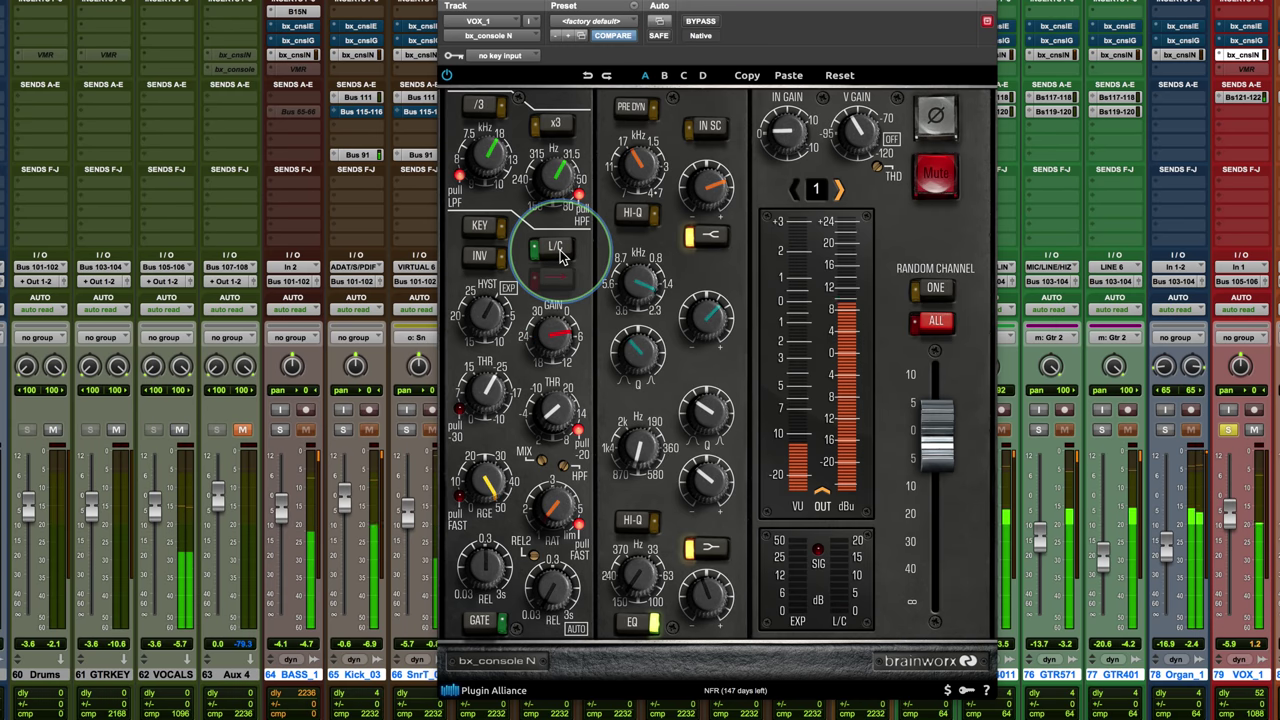
click(560, 254)
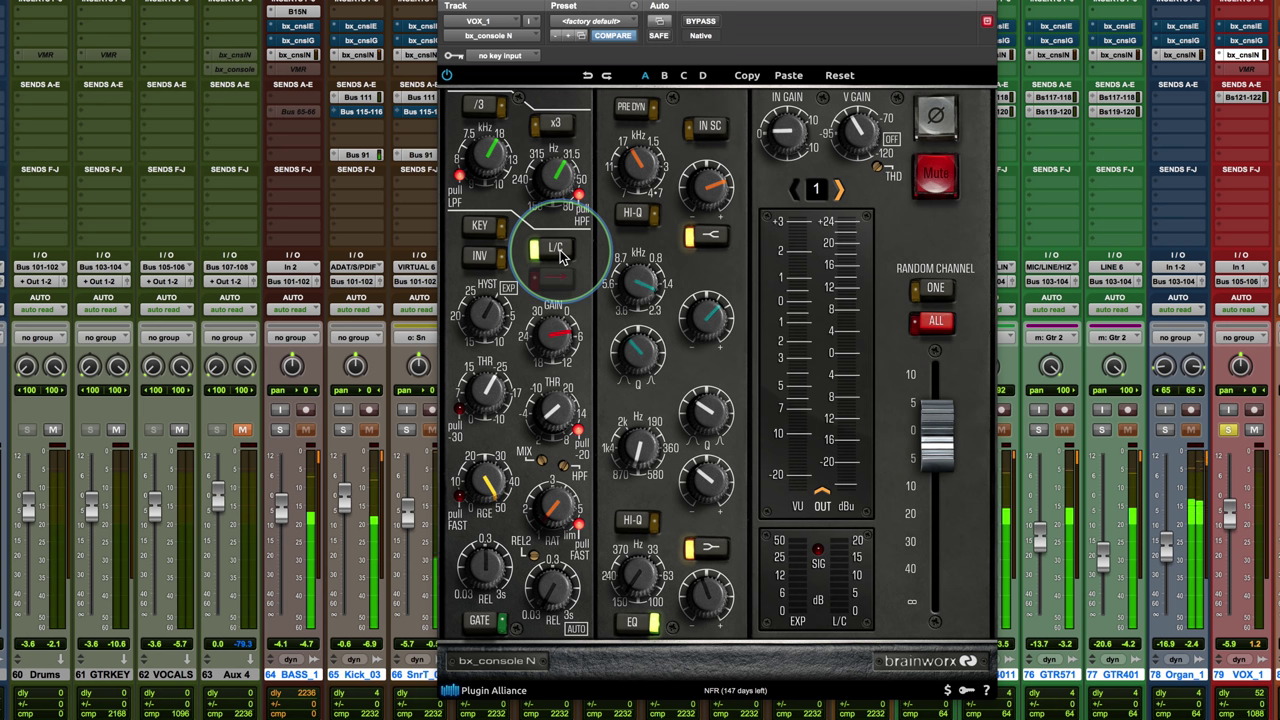
click(558, 254)
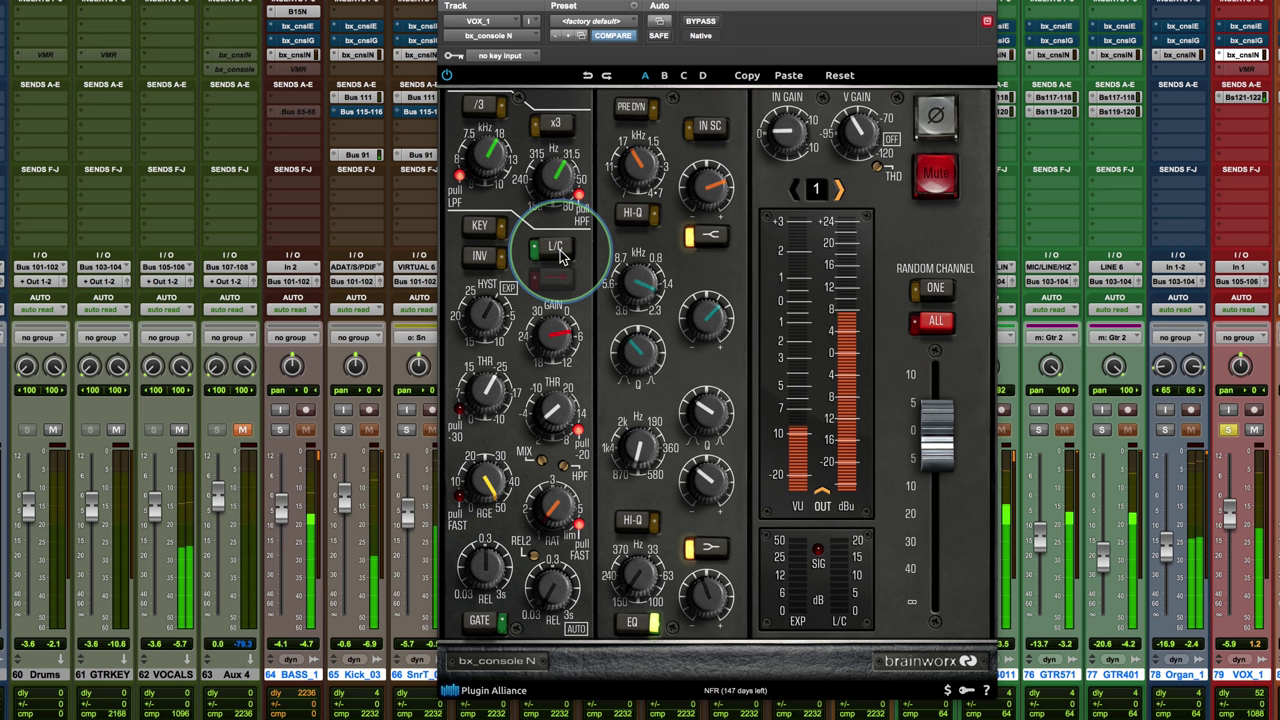
click(558, 254)
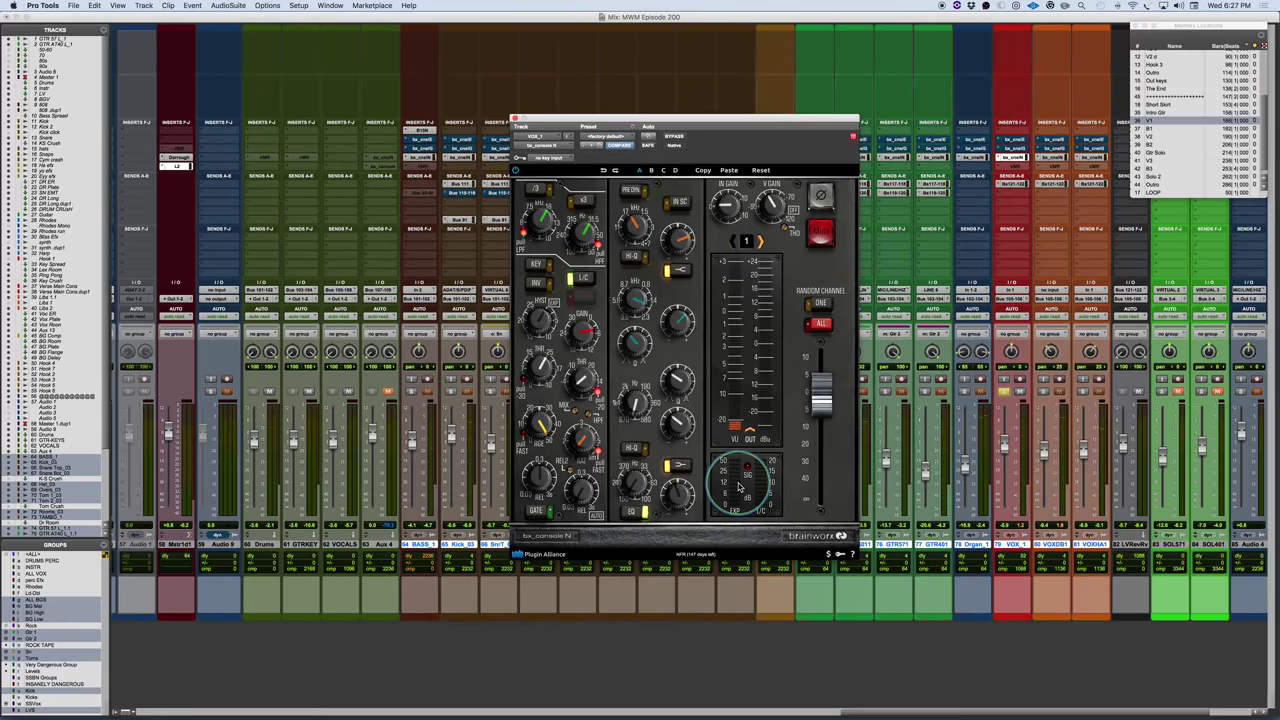
click(516, 118)
Open bx_console N on Kick_03 and move its window right to uncover channels 65–66
click(459, 157)
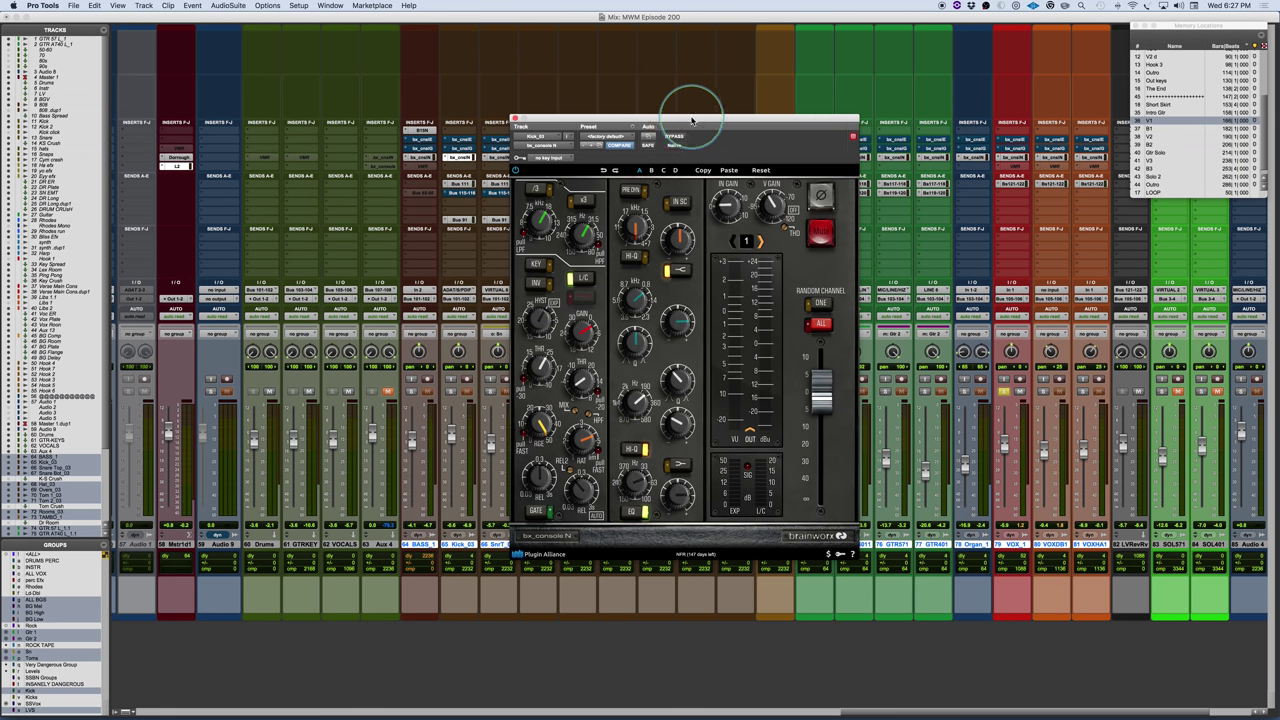
drag(686, 114, 662, 136)
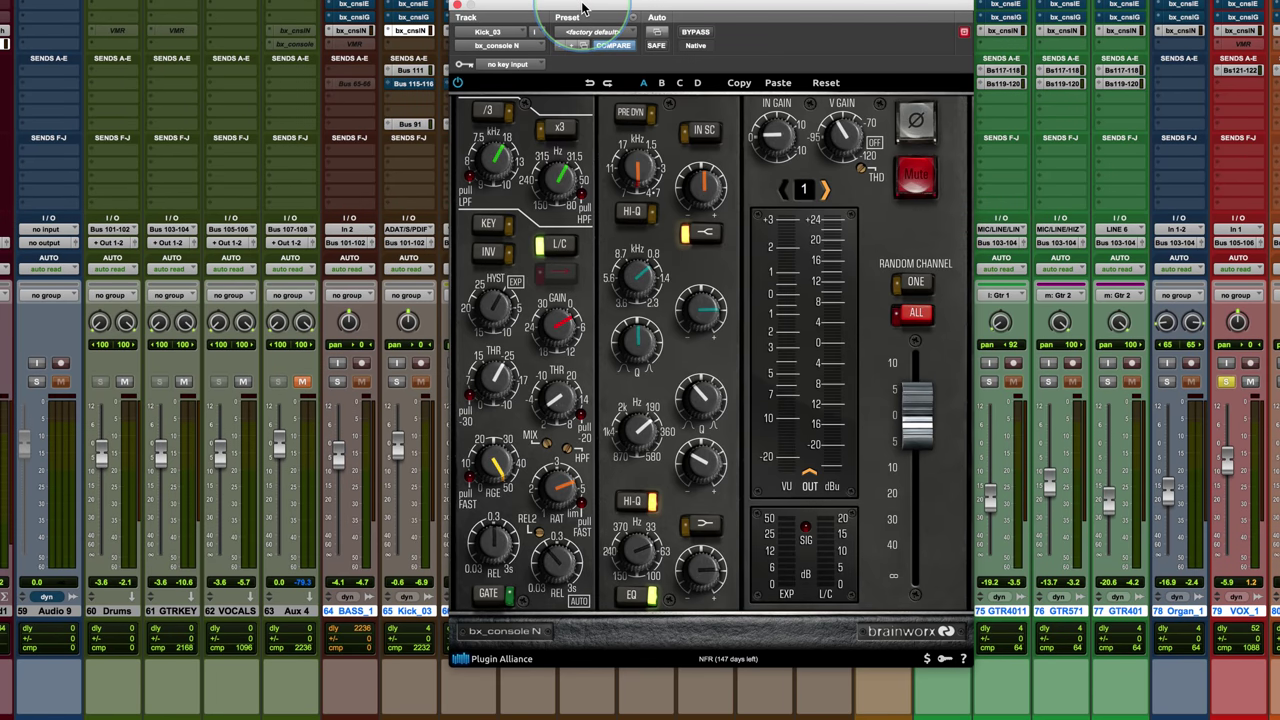
drag(578, 8, 714, 17)
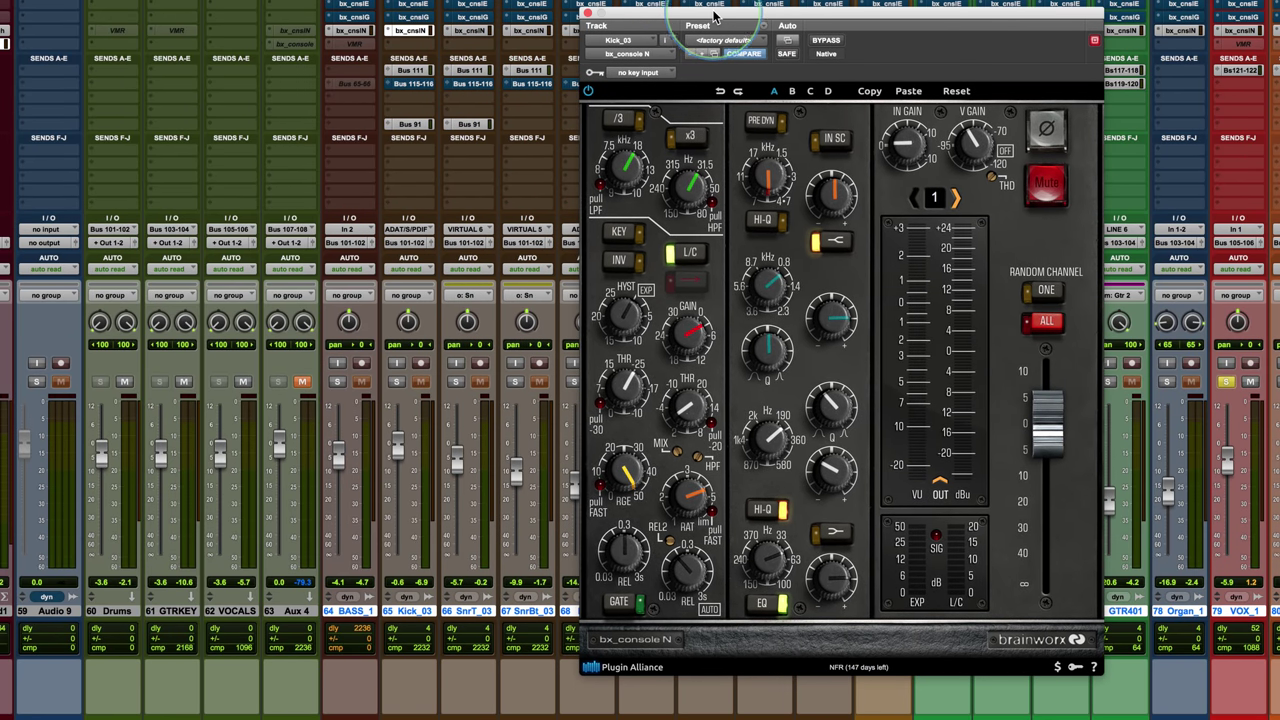
Solo the snare tracks, bring up Snare Top_03's bx_console N, then cycle the solos until all are cleared
click(454, 382)
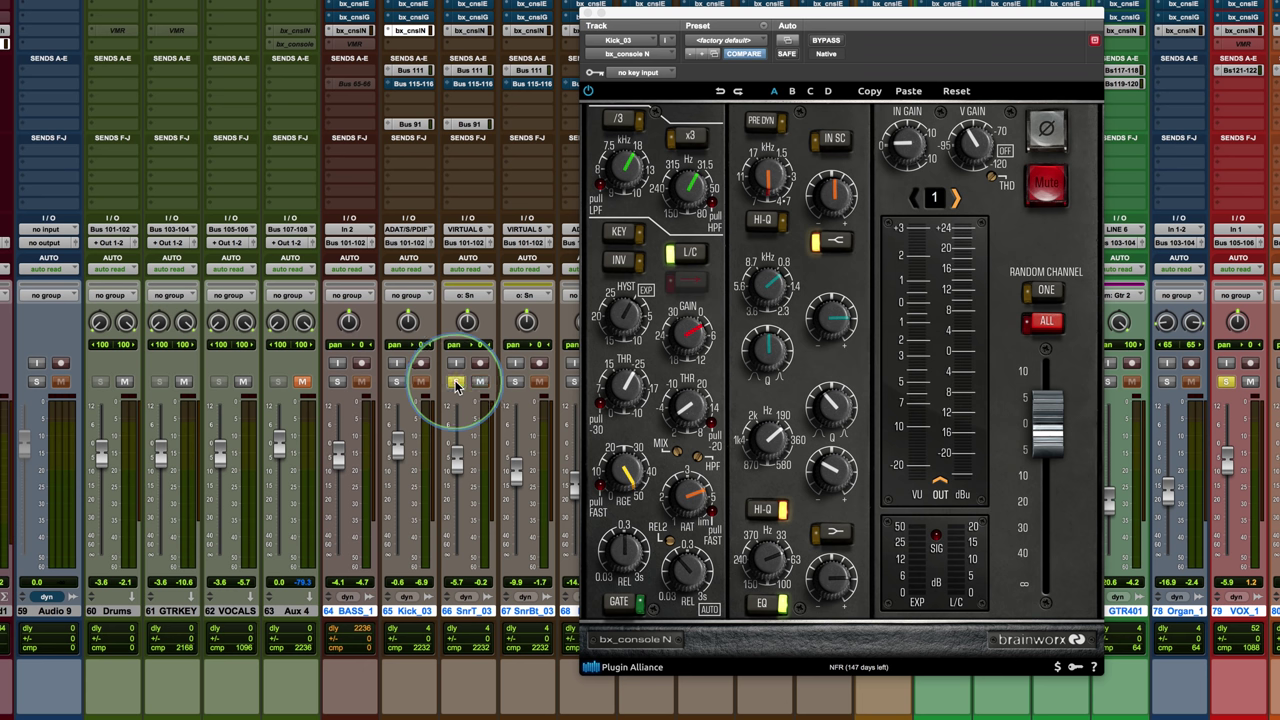
click(468, 32)
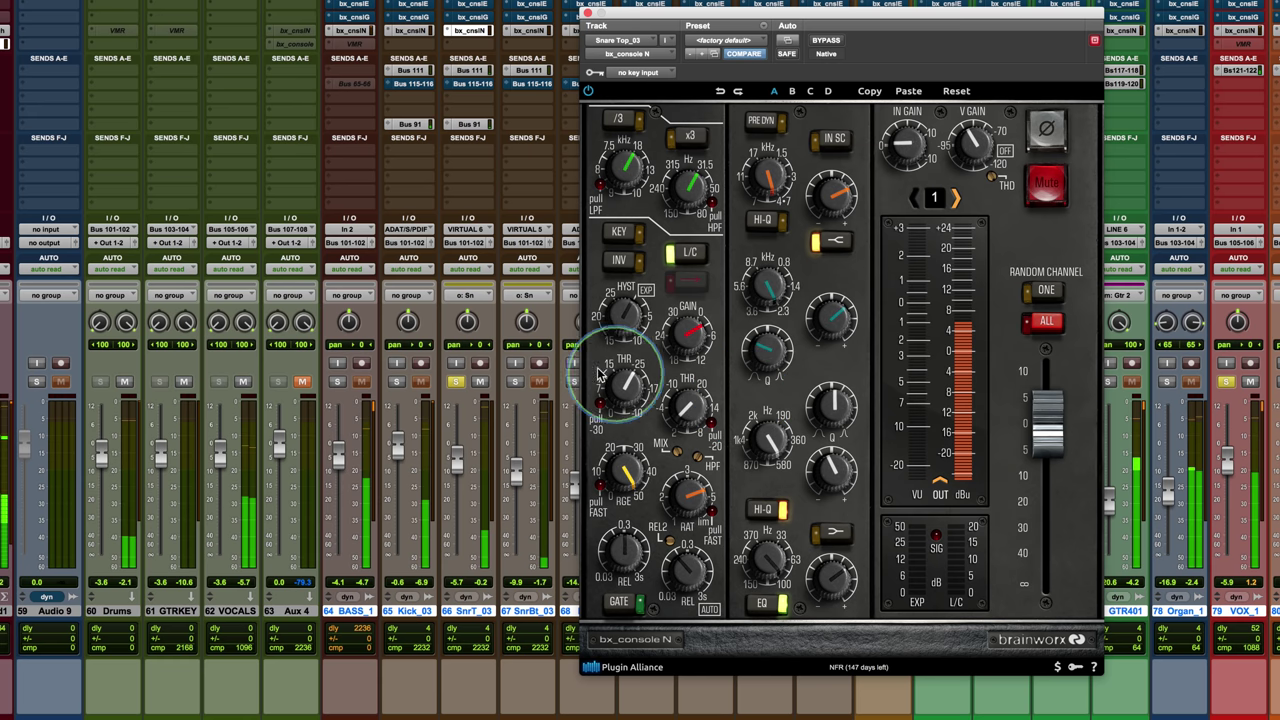
click(456, 383)
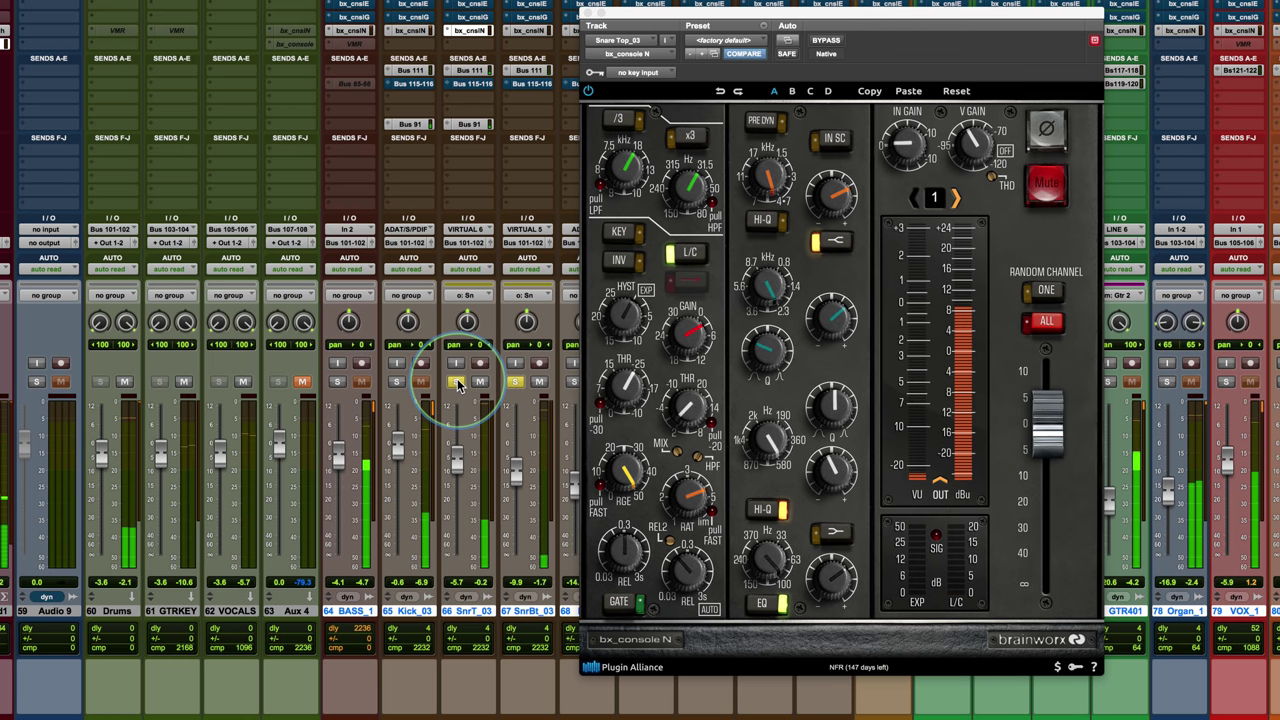
alt+click(456, 383)
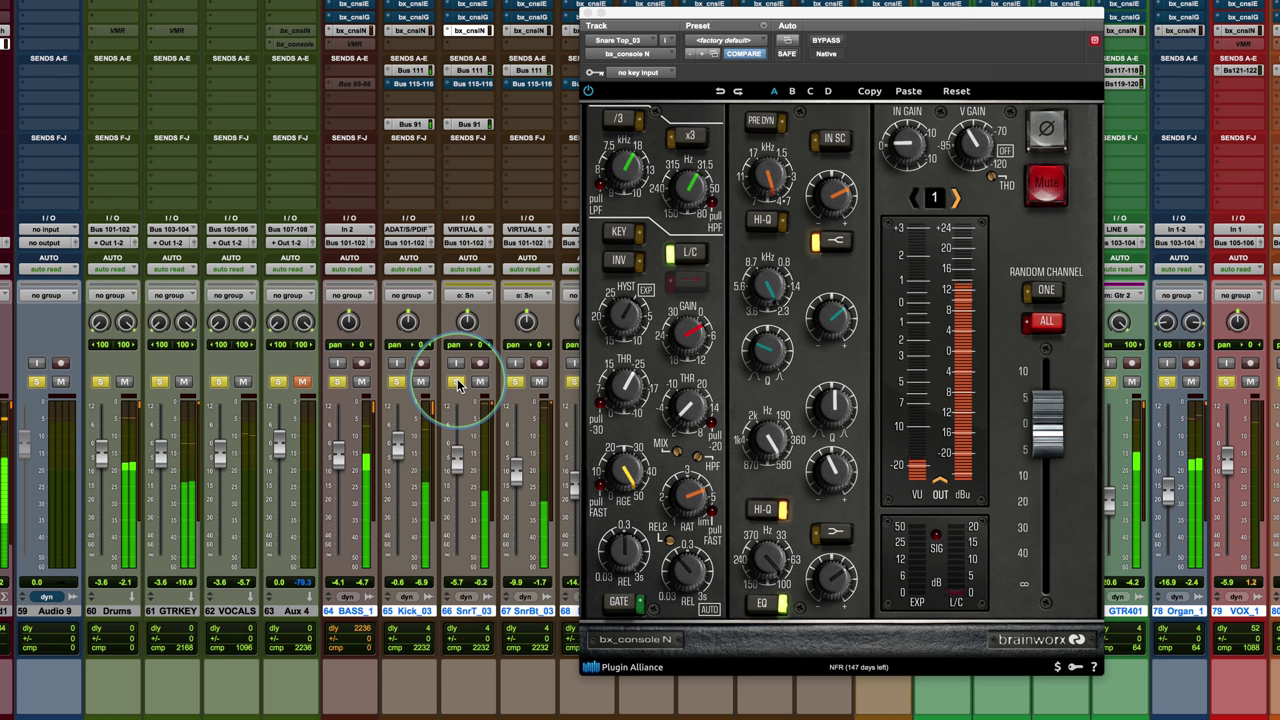
alt+click(456, 383)
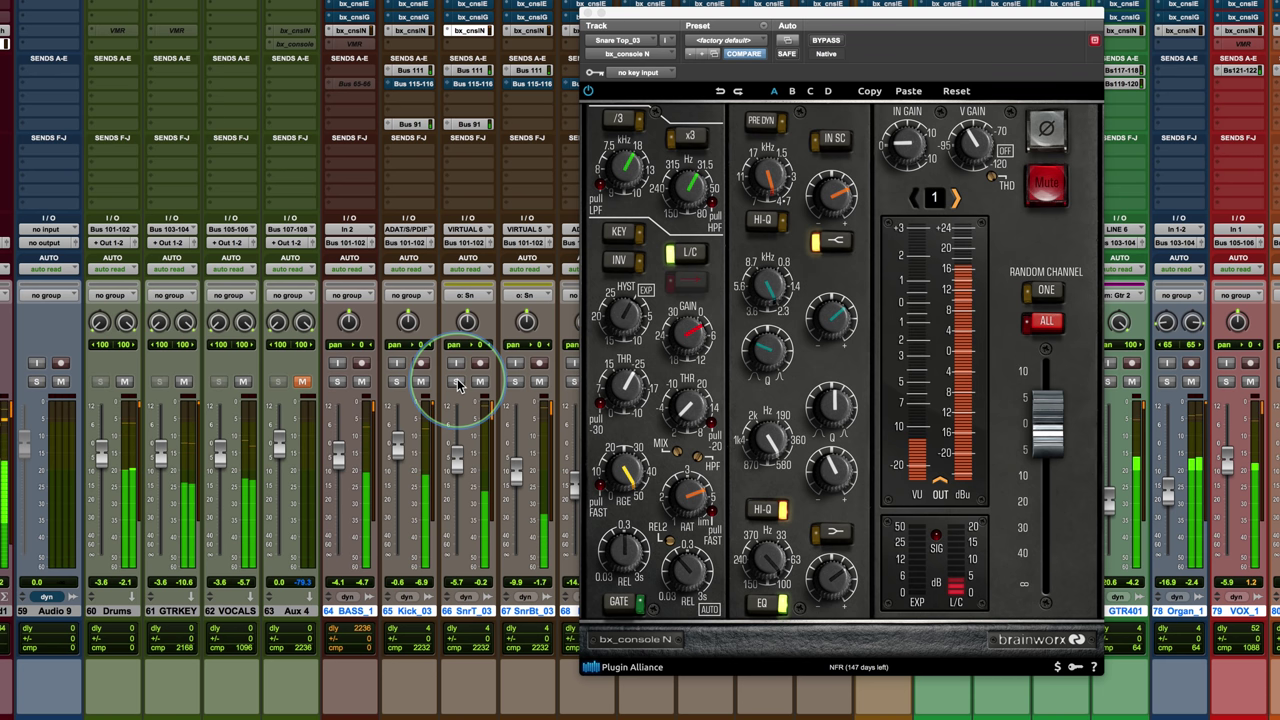
Solo Snare Top_03, settle its bx_console N compressor ratio at 3.8:1, then enable limit mode
click(456, 383)
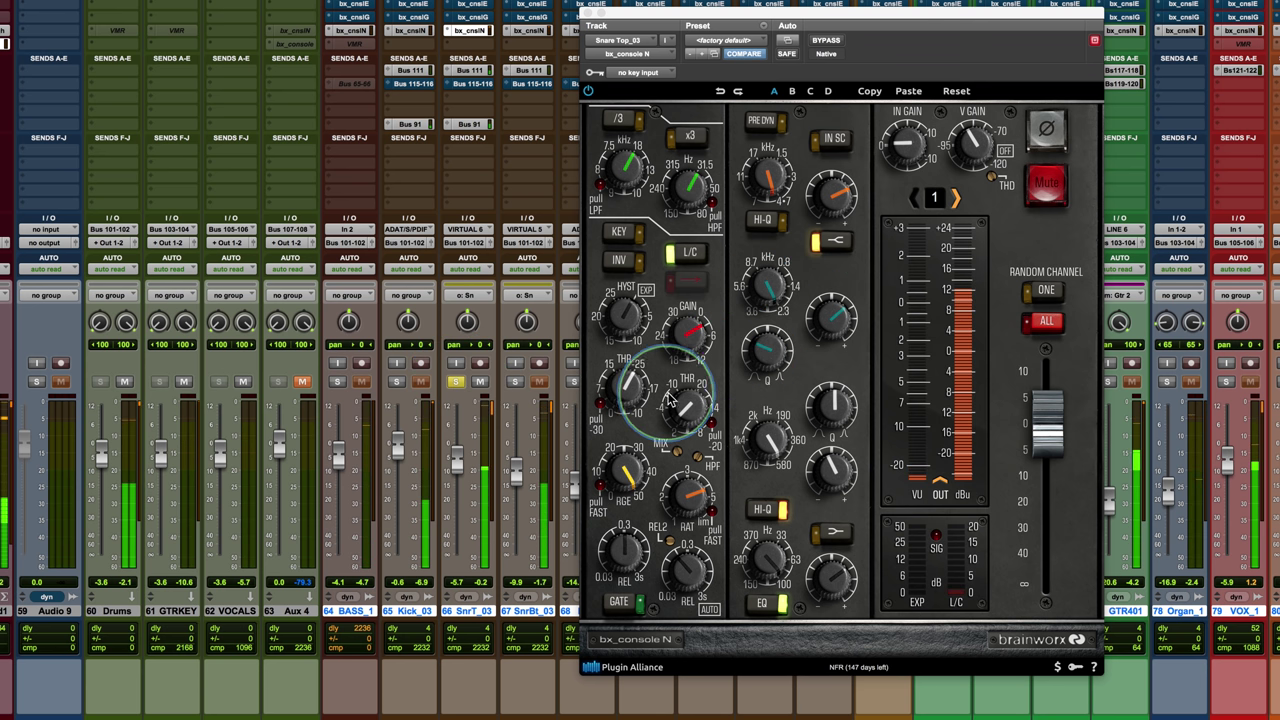
click(688, 497)
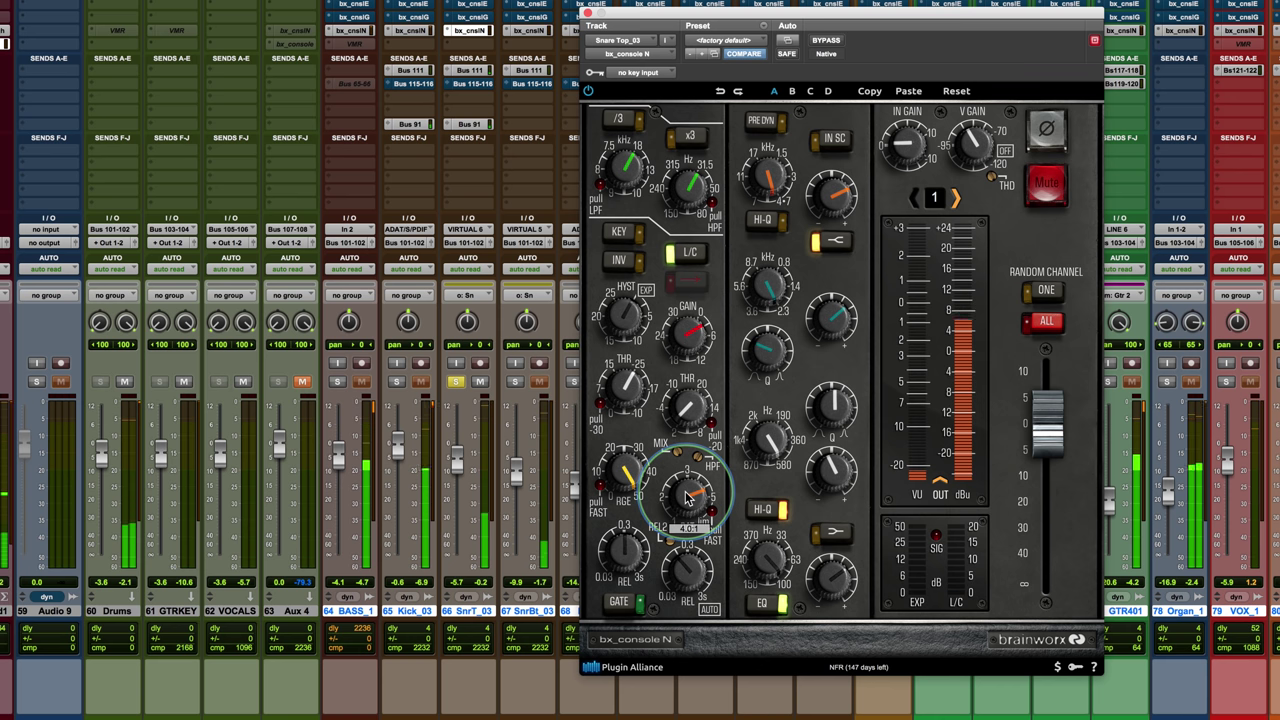
drag(688, 497, 690, 458)
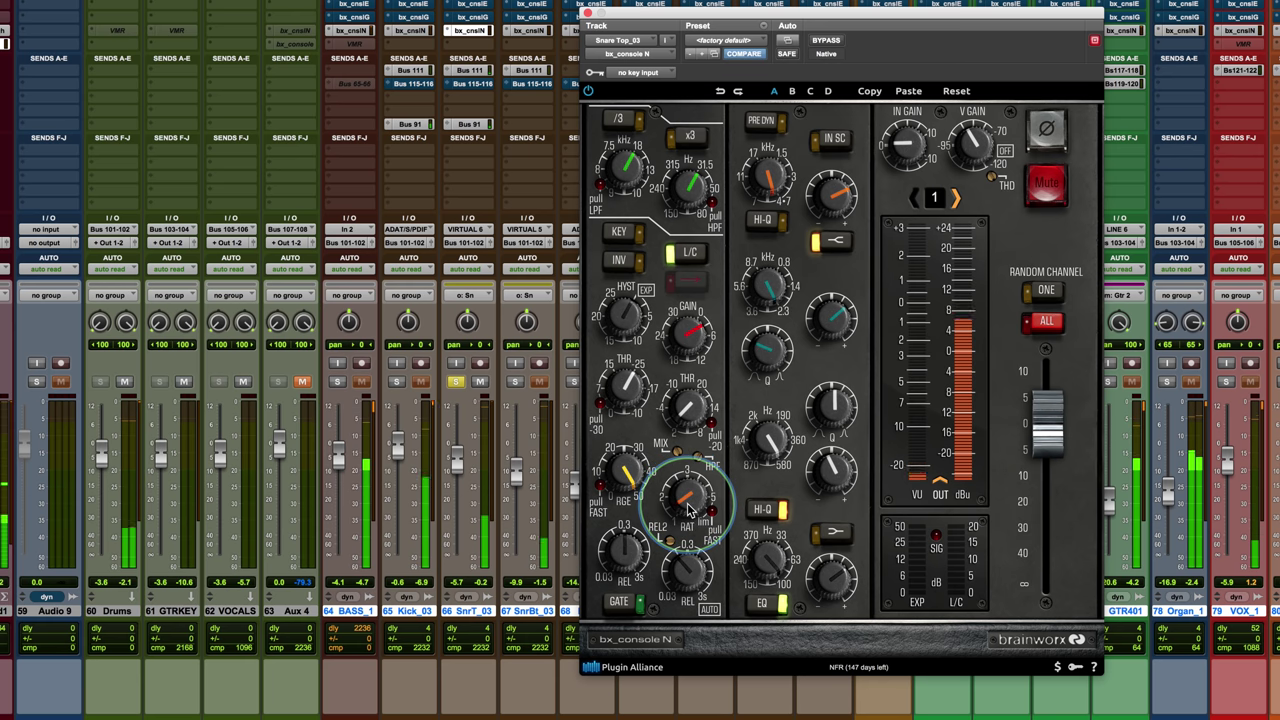
drag(688, 510, 686, 422)
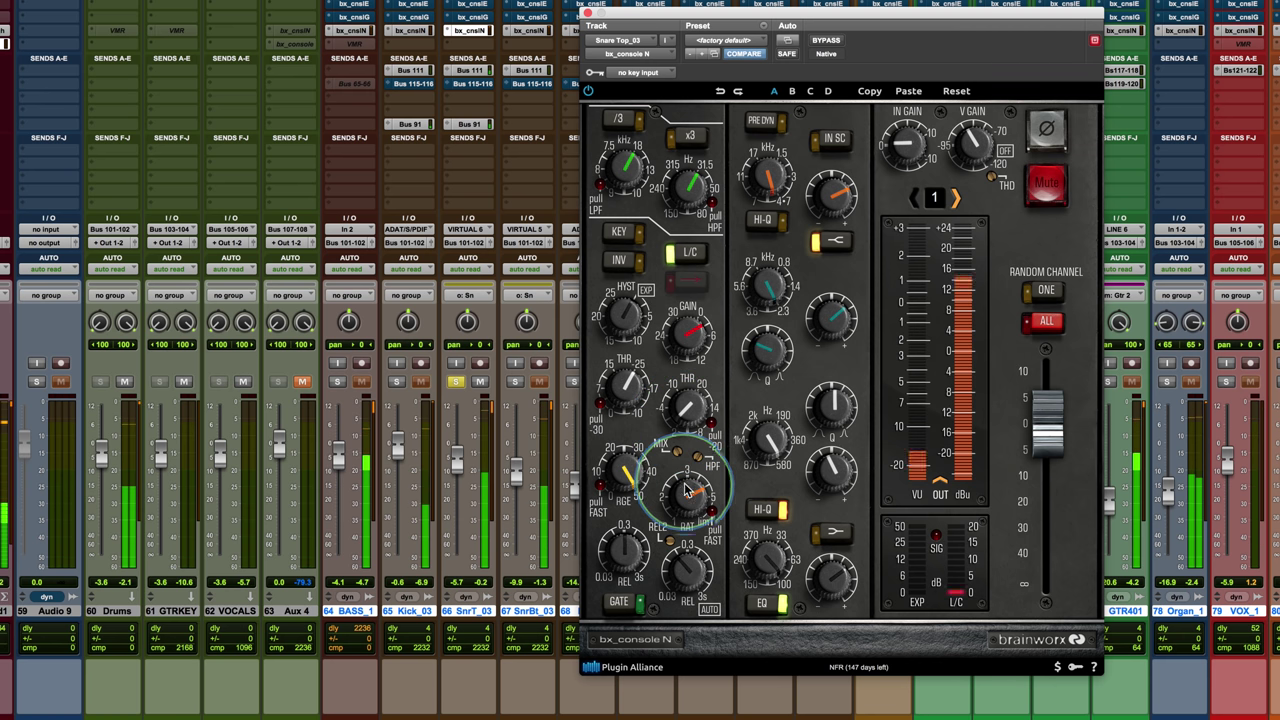
drag(688, 492, 688, 503)
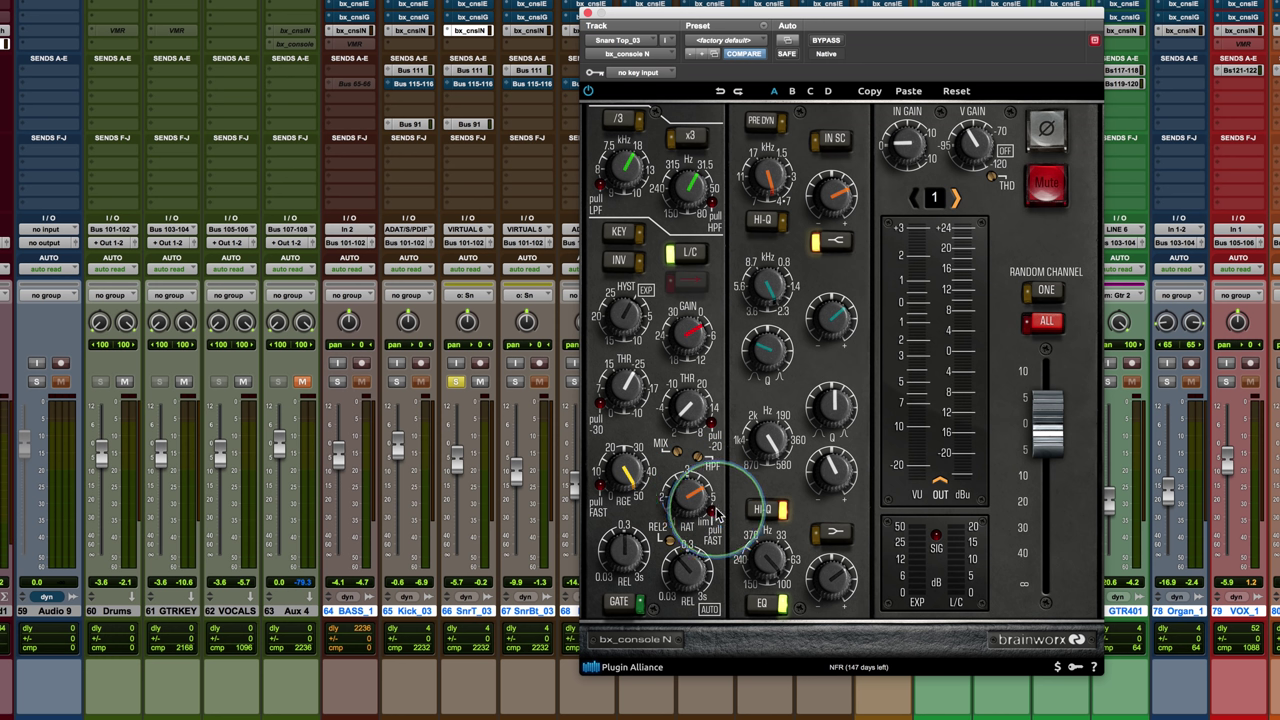
click(711, 510)
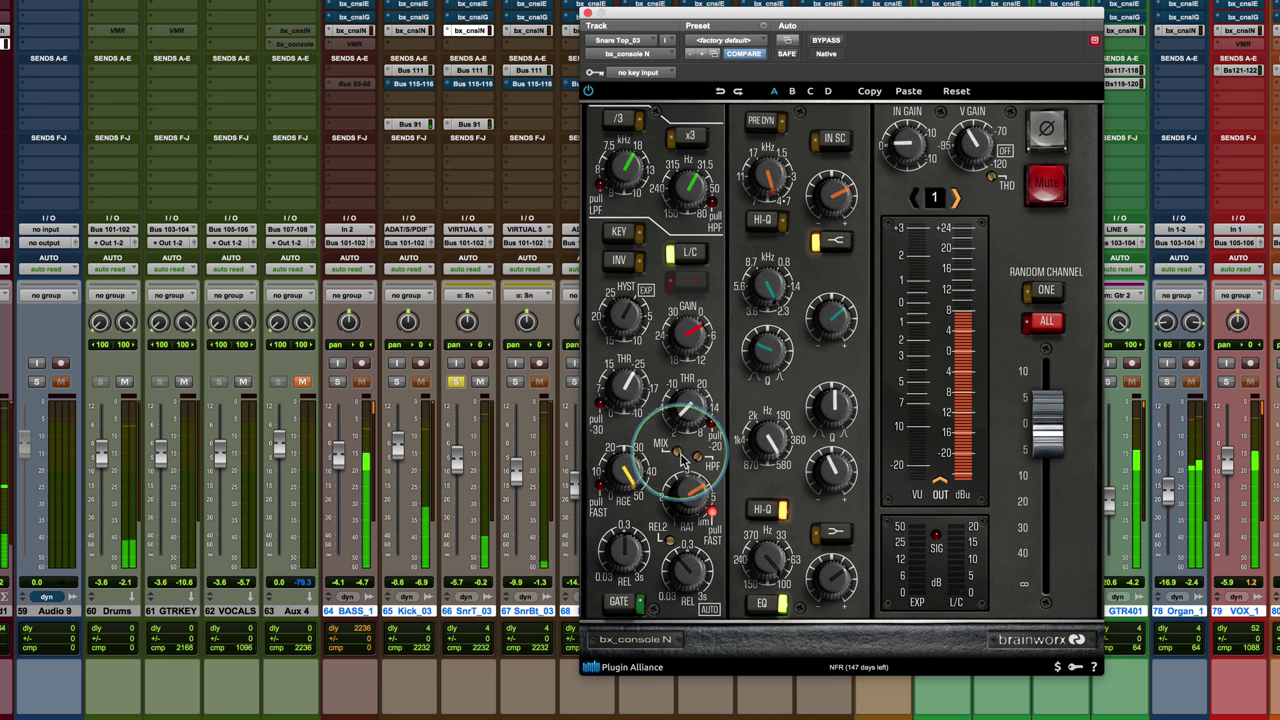
Raise the Snare Top_03 compressor ratio in limit mode to 11.6:1
mouse_move(688, 491)
mouse_down()
mouse_move(678, 458)
mouse_move(674, 501)
mouse_up()
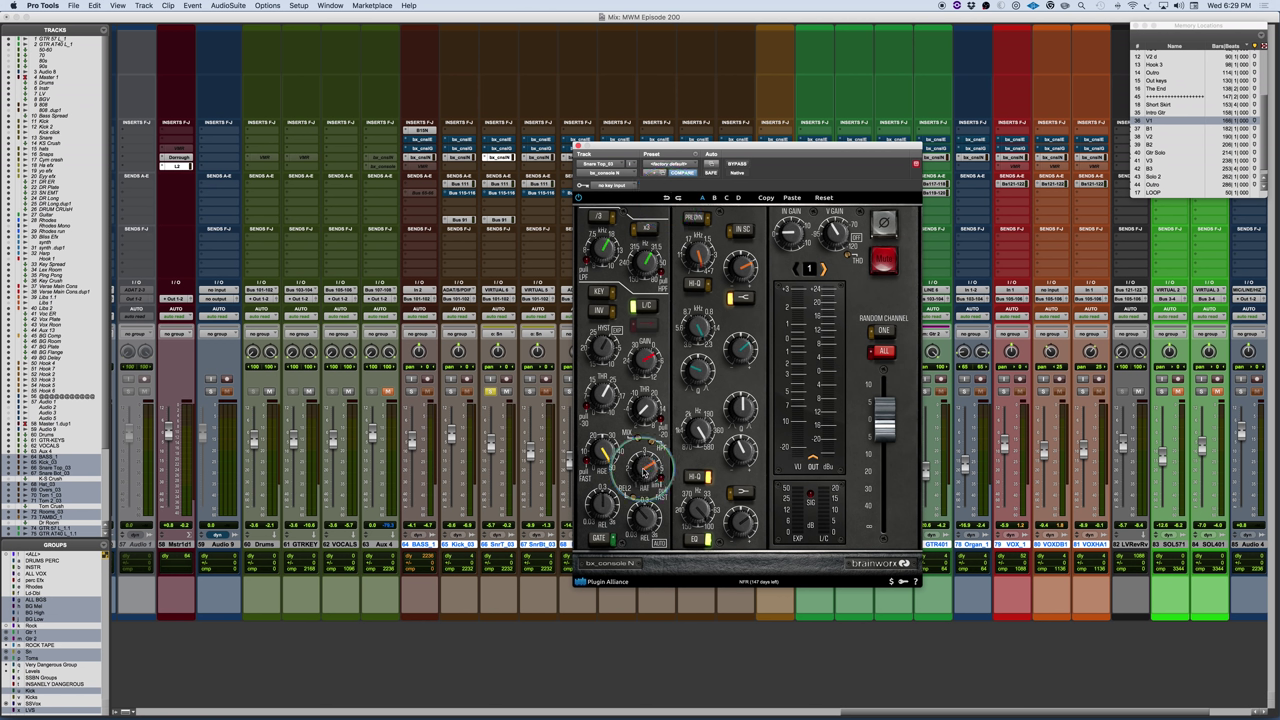
mouse_move(645, 472)
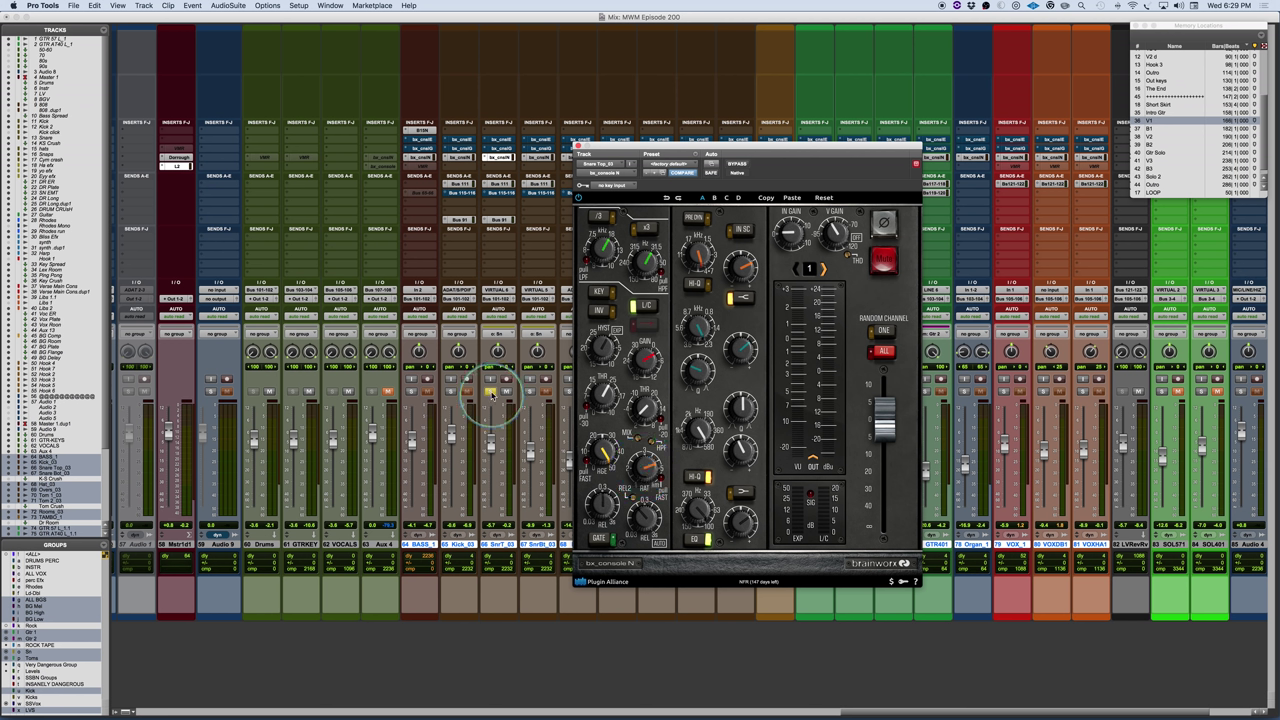
Save the session with Cmd+S to keep the Snare Top_03 strip changes
key(super+s)
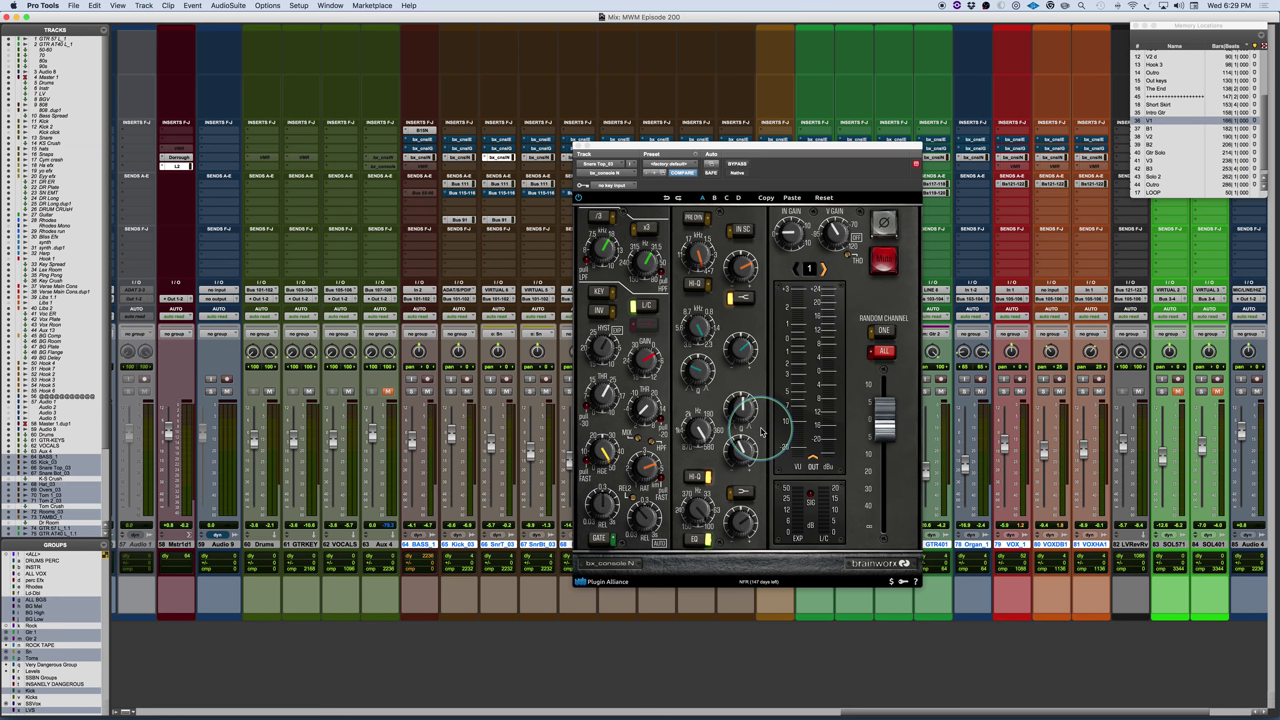
drag(757, 148, 676, 141)
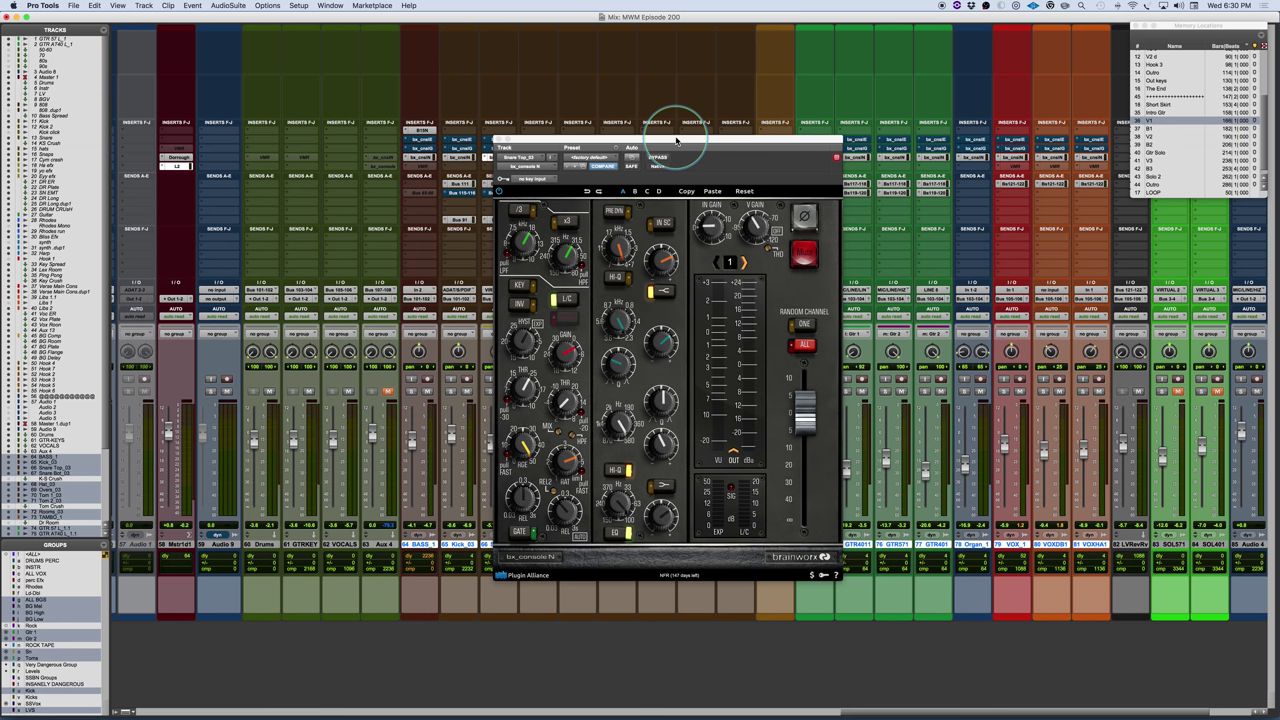
Reposition the plugin window, jump to memory location V1 and start playback
drag(676, 140, 731, 165)
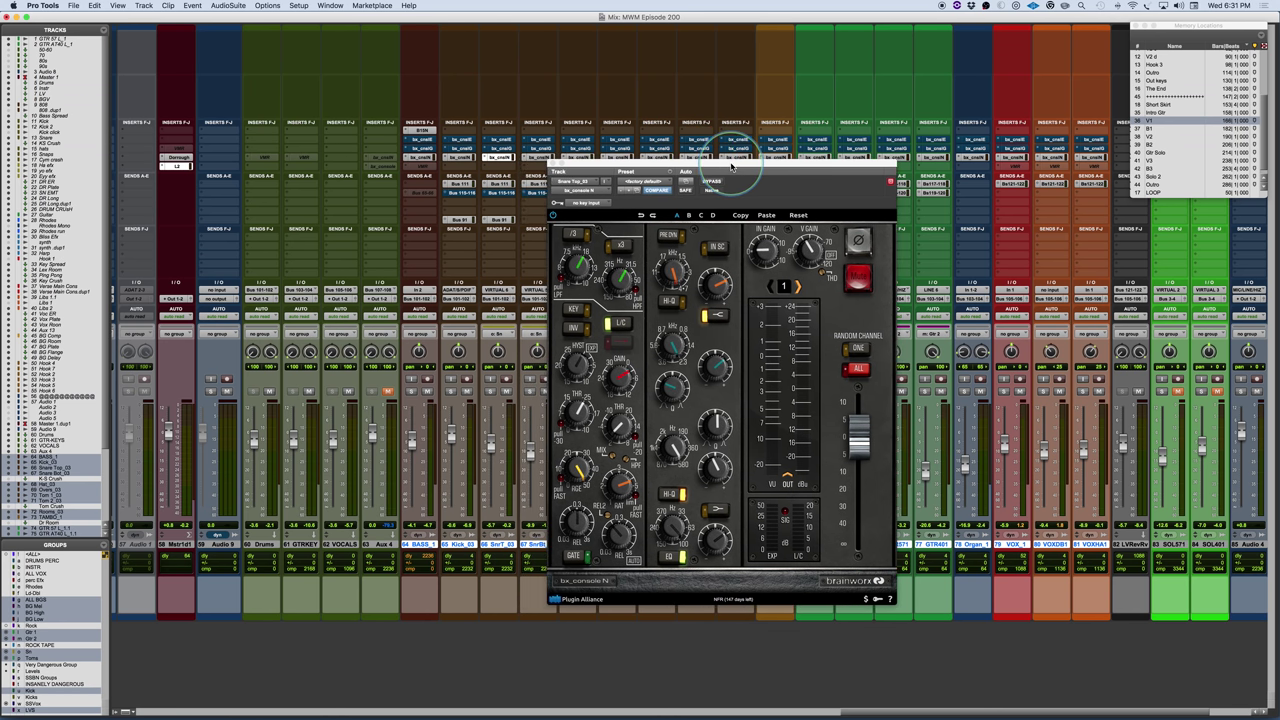
click(1156, 118)
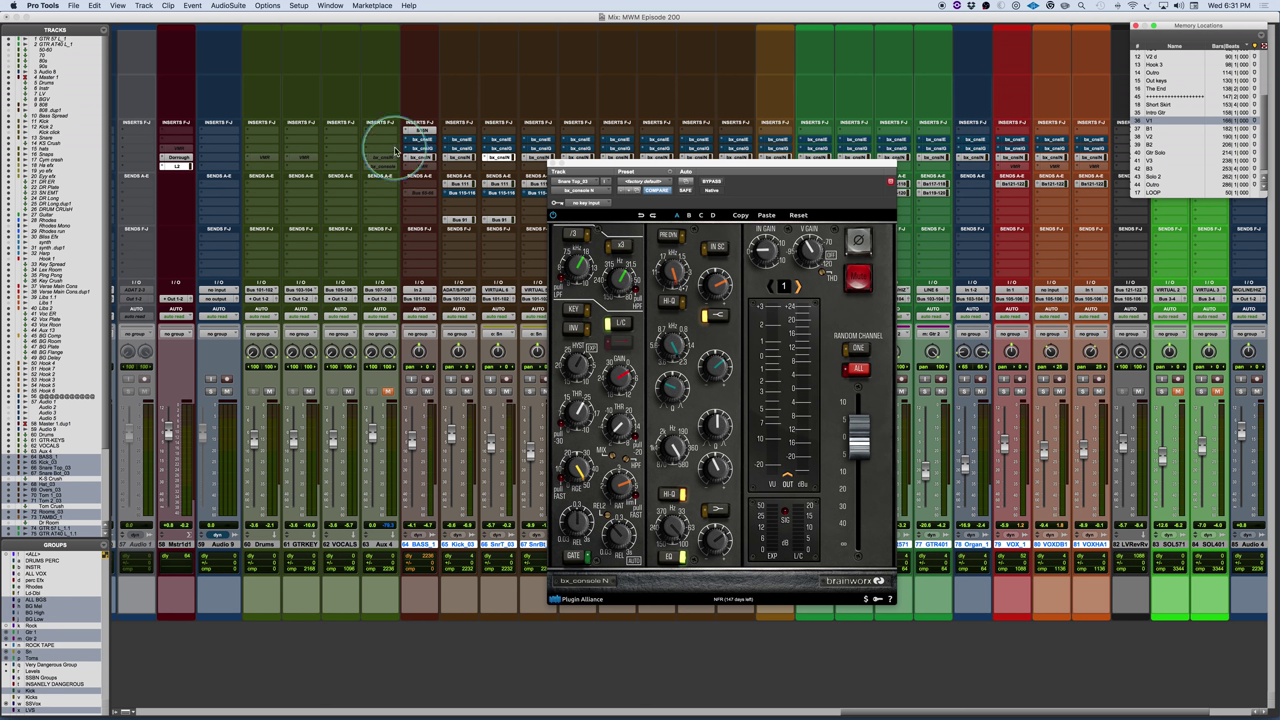
key(space)
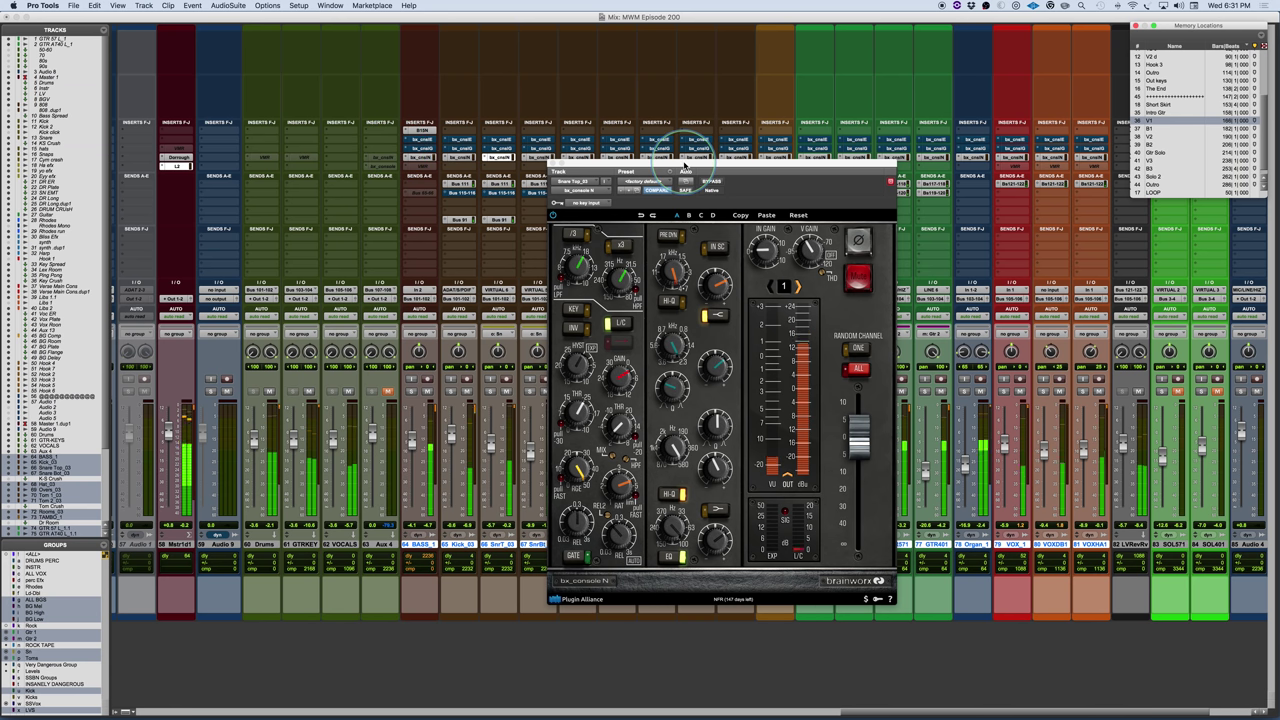
drag(685, 165, 655, 175)
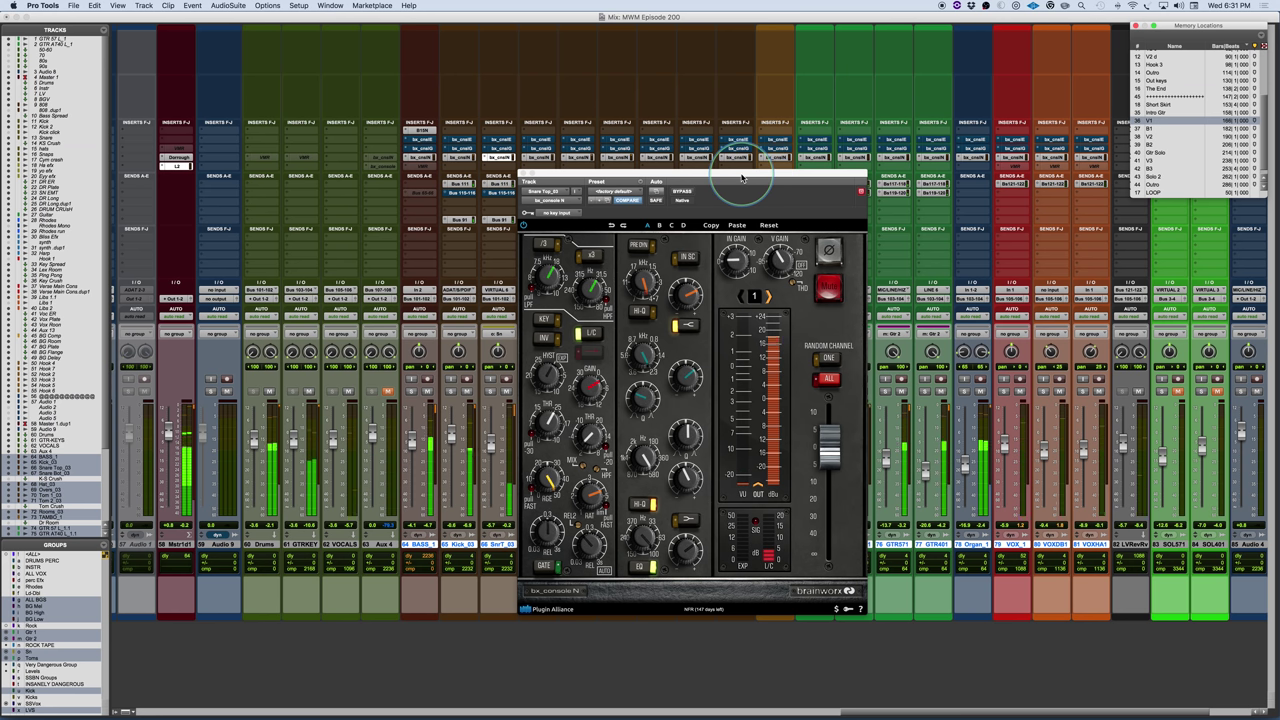
Randomize channel numbers on all bx_console N instances four times during playback, then trigger ALL again
click(829, 380)
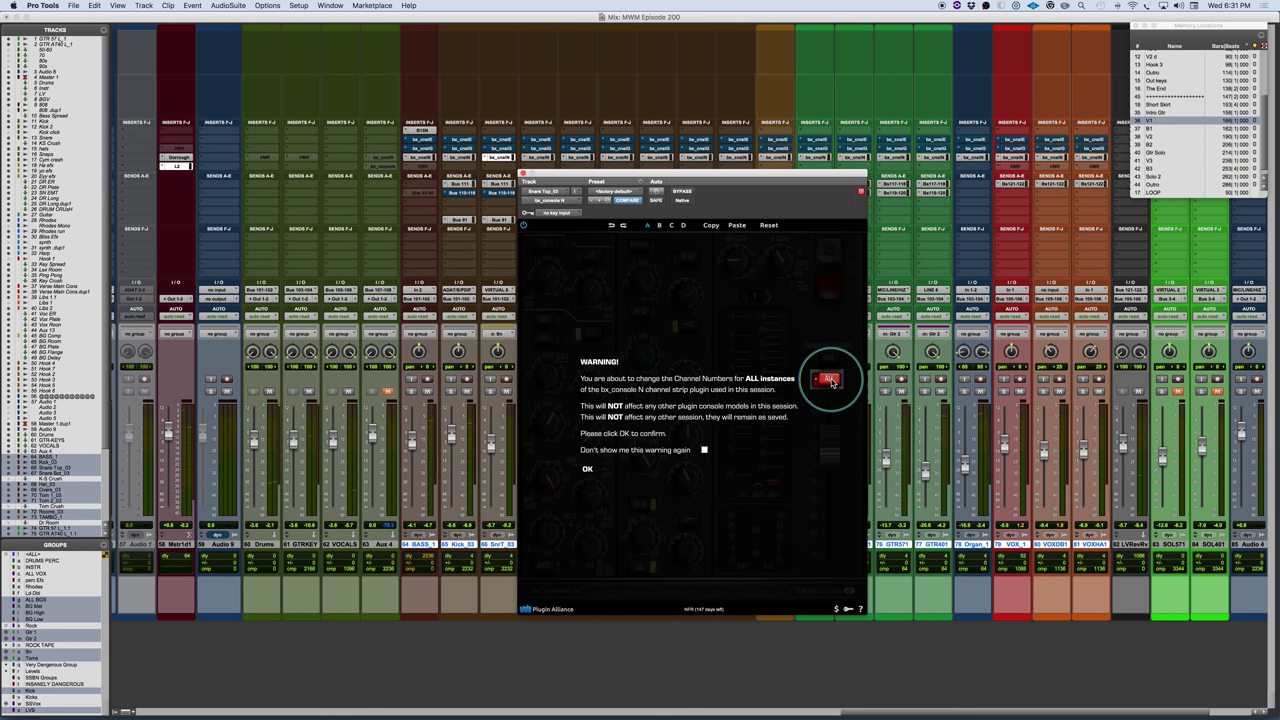
click(588, 470)
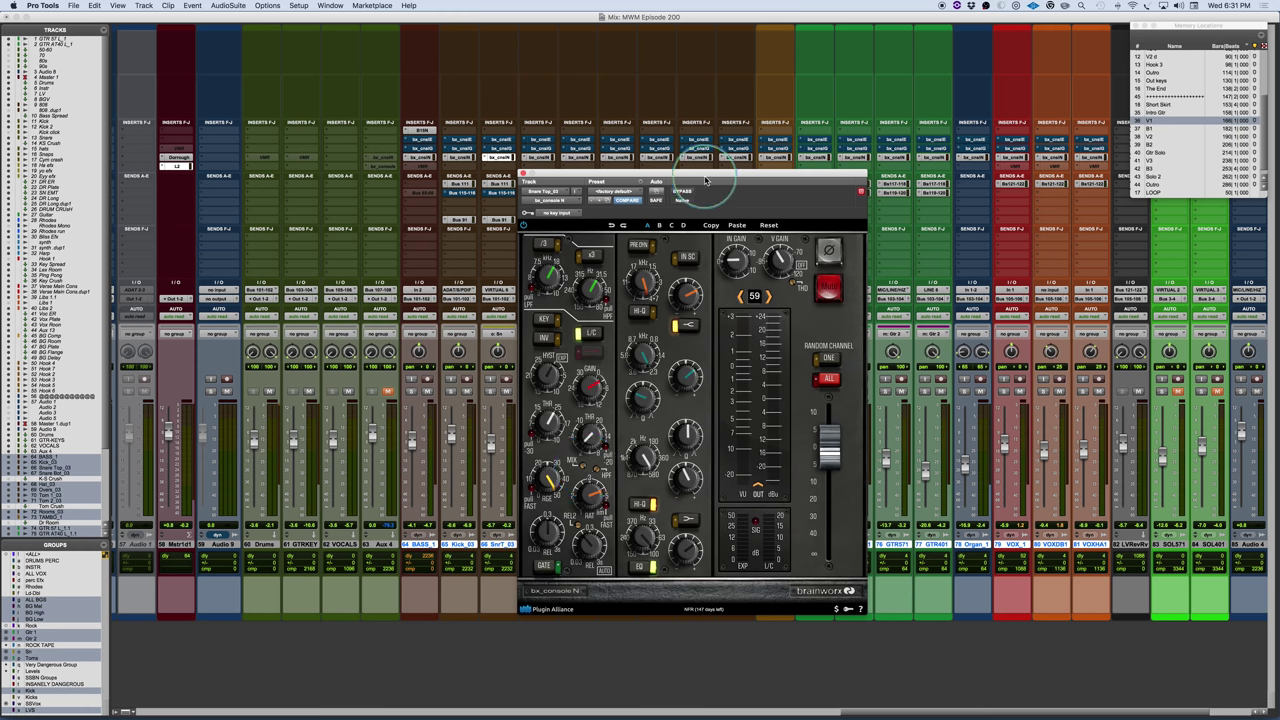
key(space)
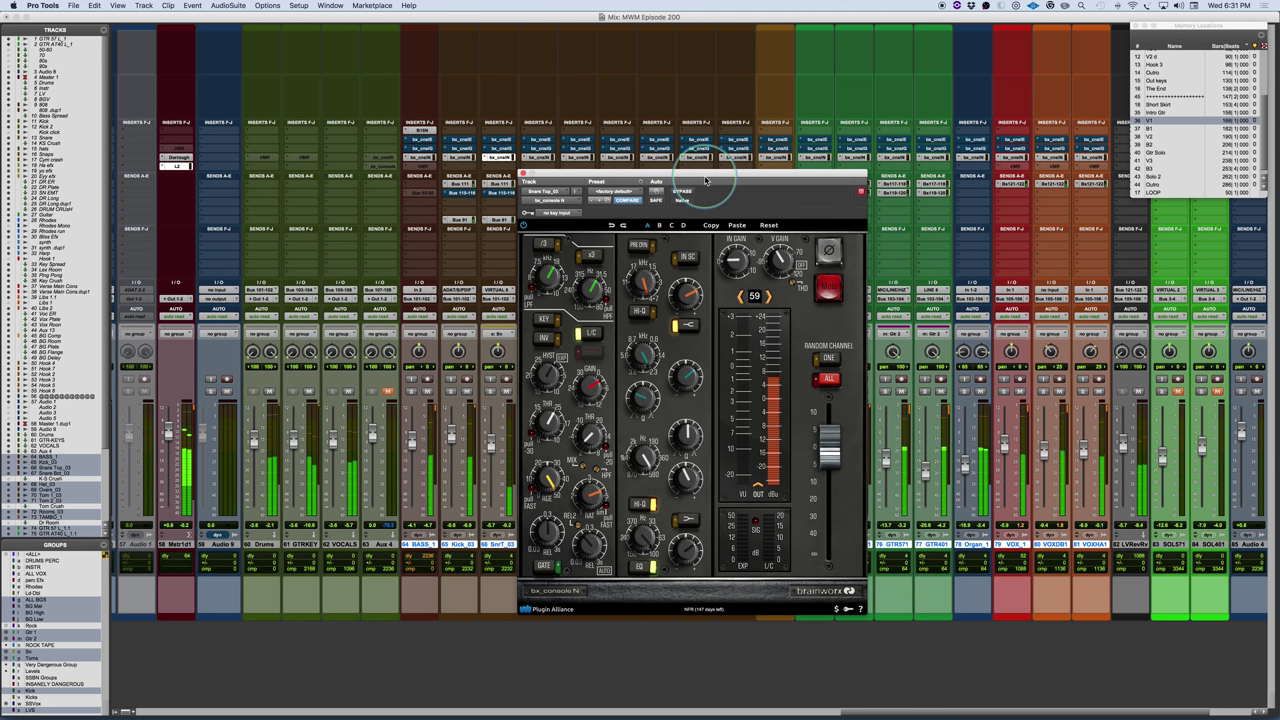
click(829, 380)
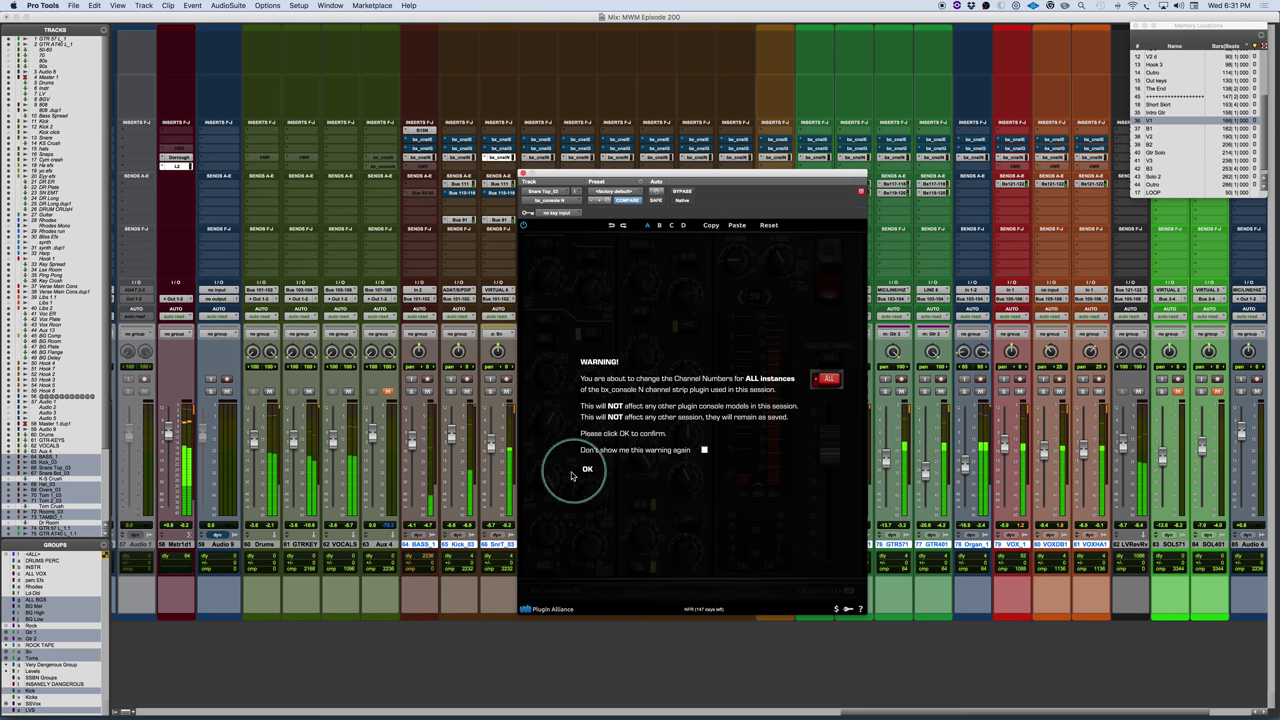
click(588, 470)
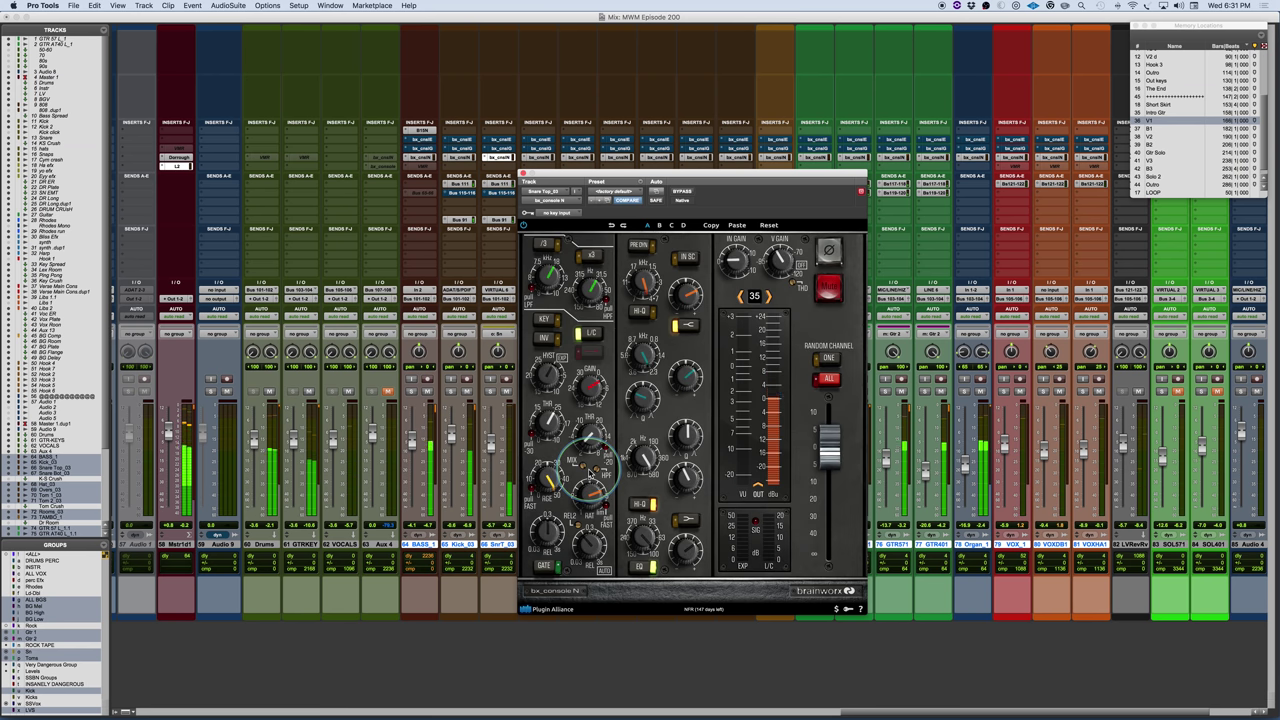
click(828, 378)
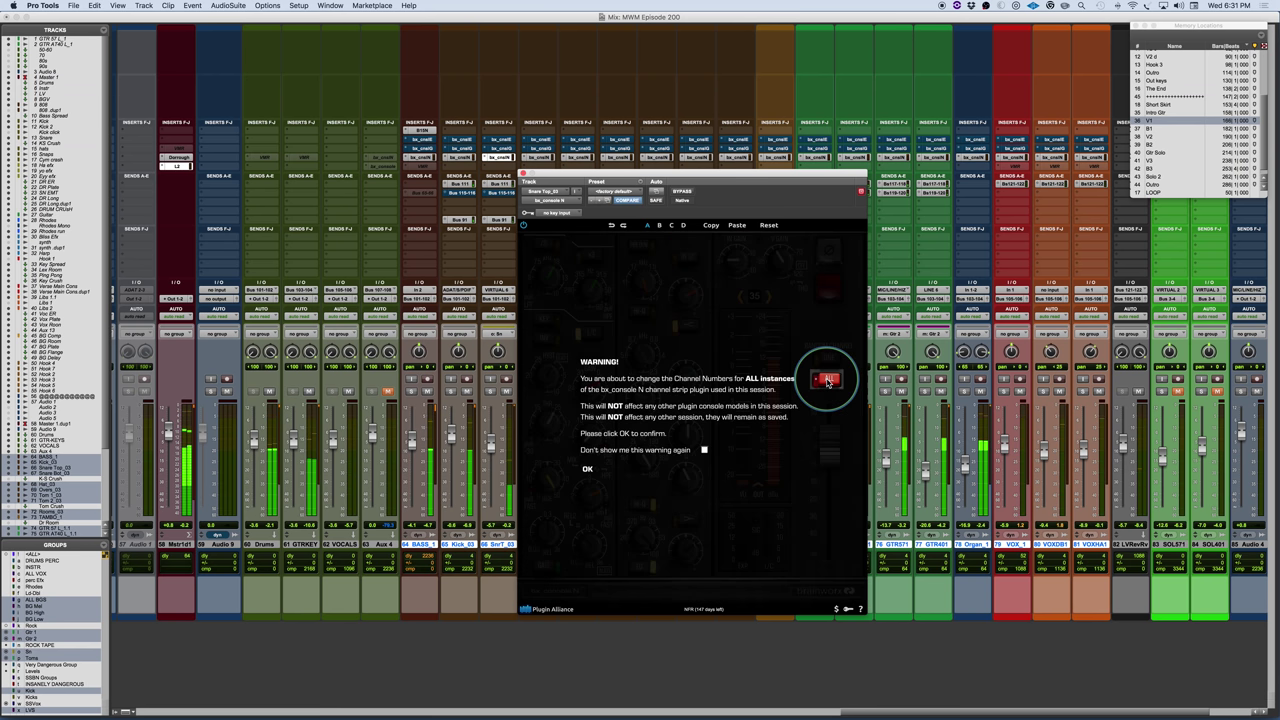
click(588, 468)
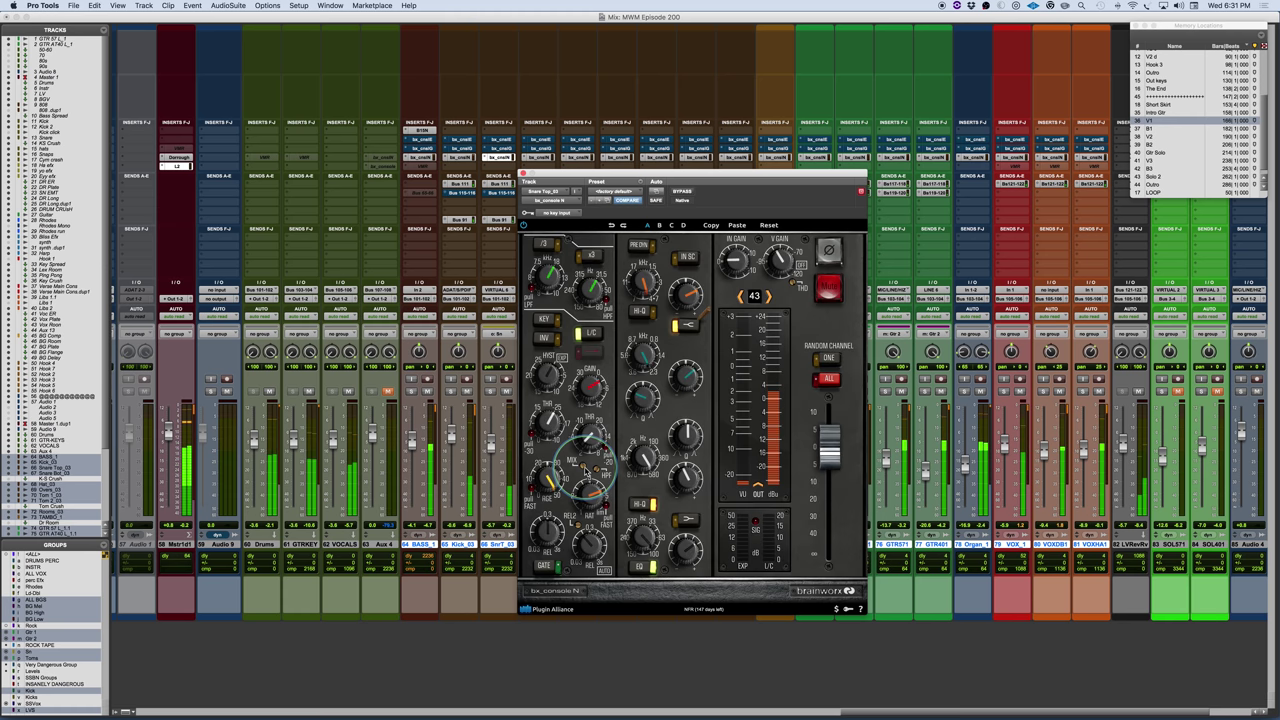
click(828, 379)
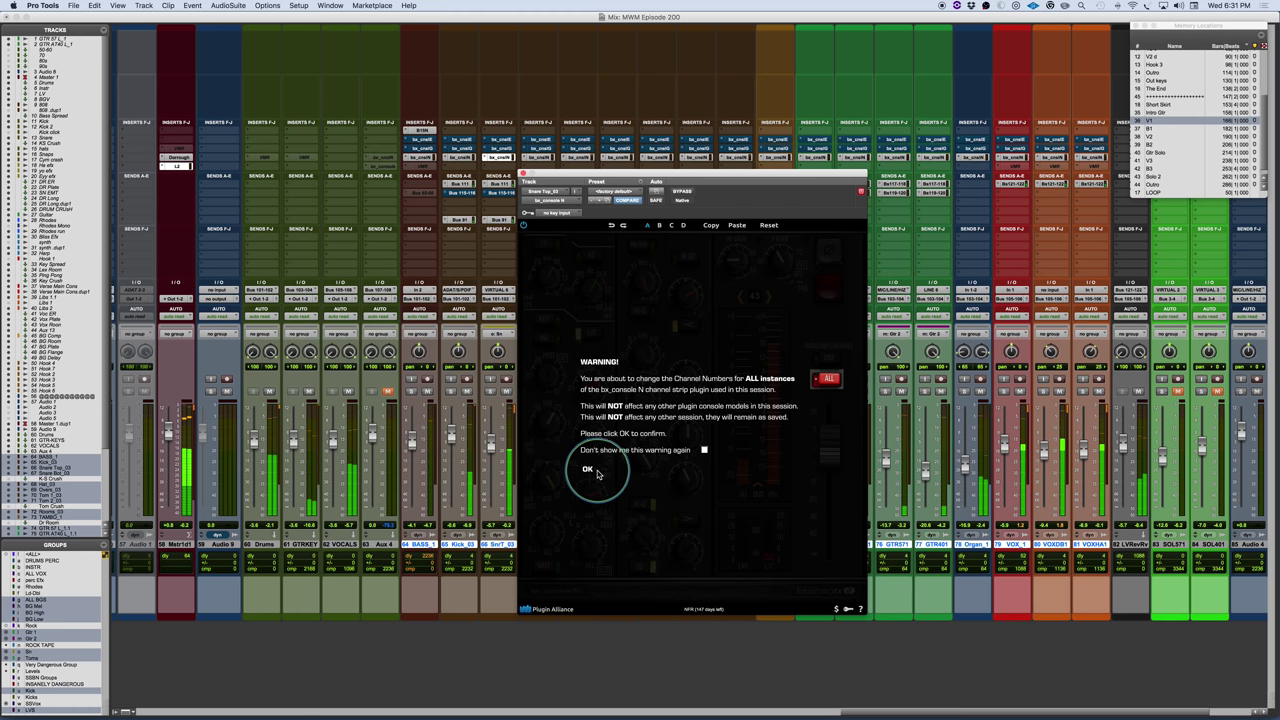
click(589, 471)
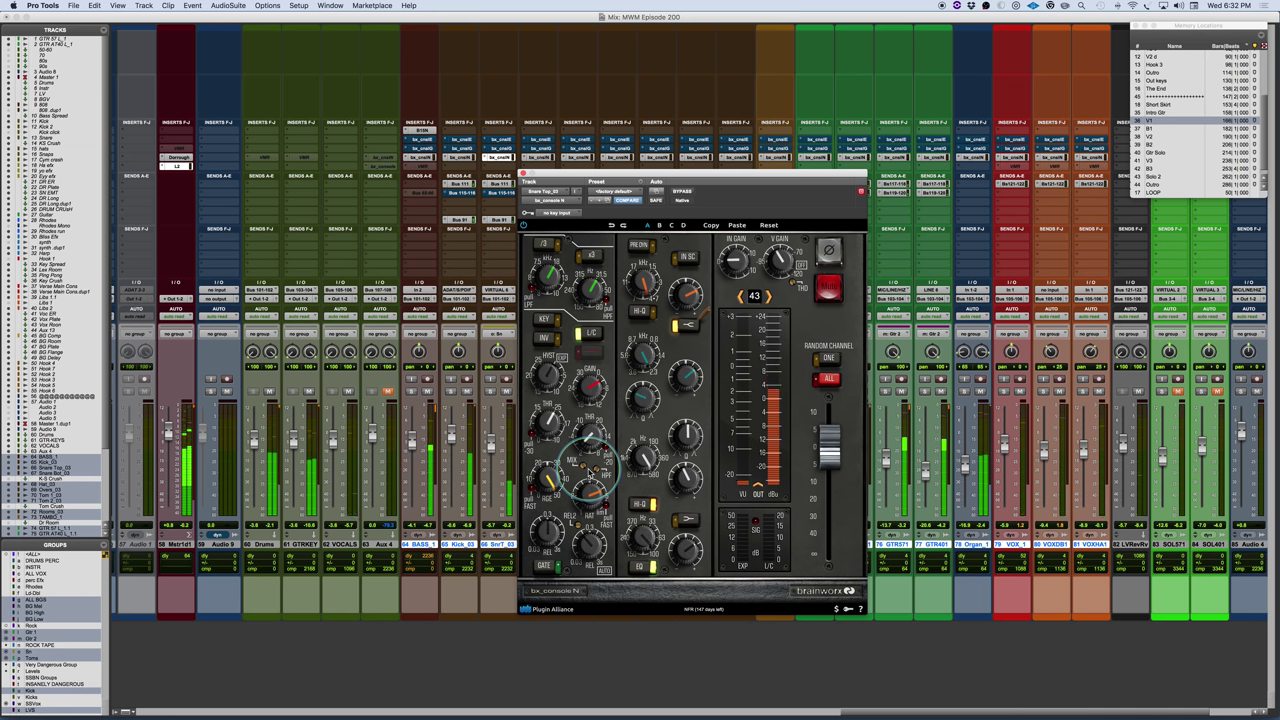
click(828, 378)
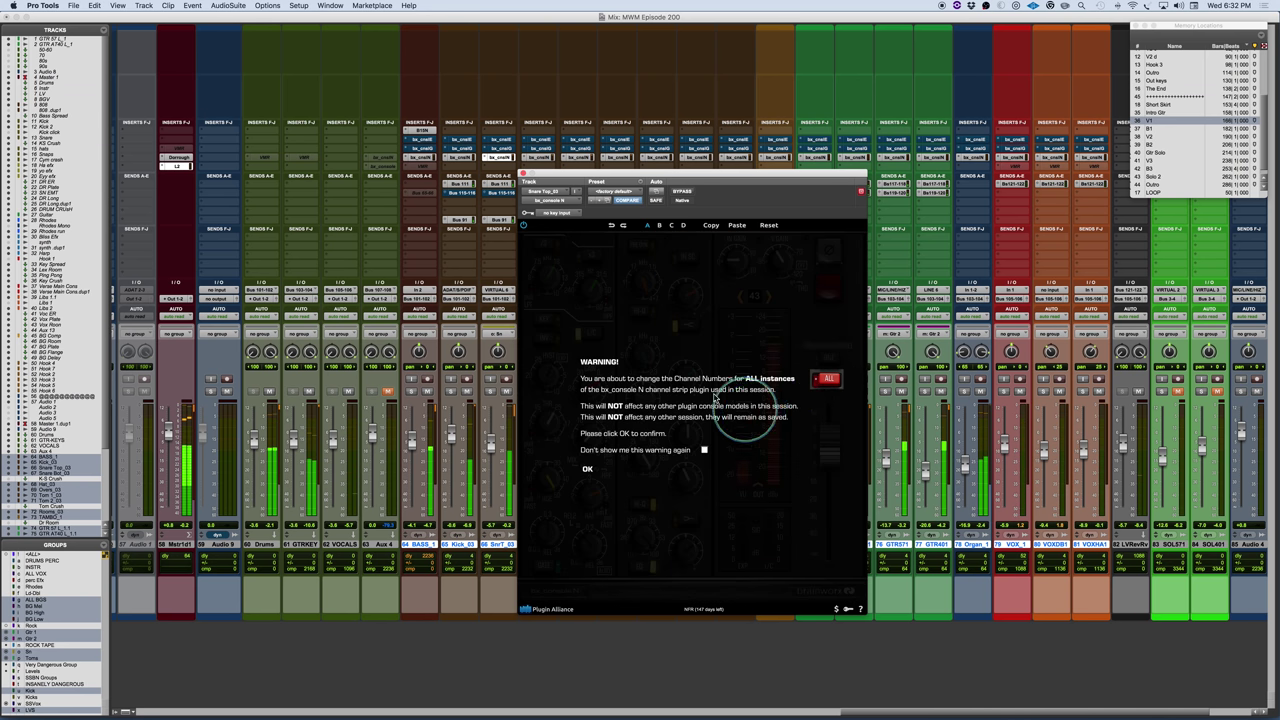
Confirm the warning so Snare Top_03 lands on channel 4, then start playback
click(591, 471)
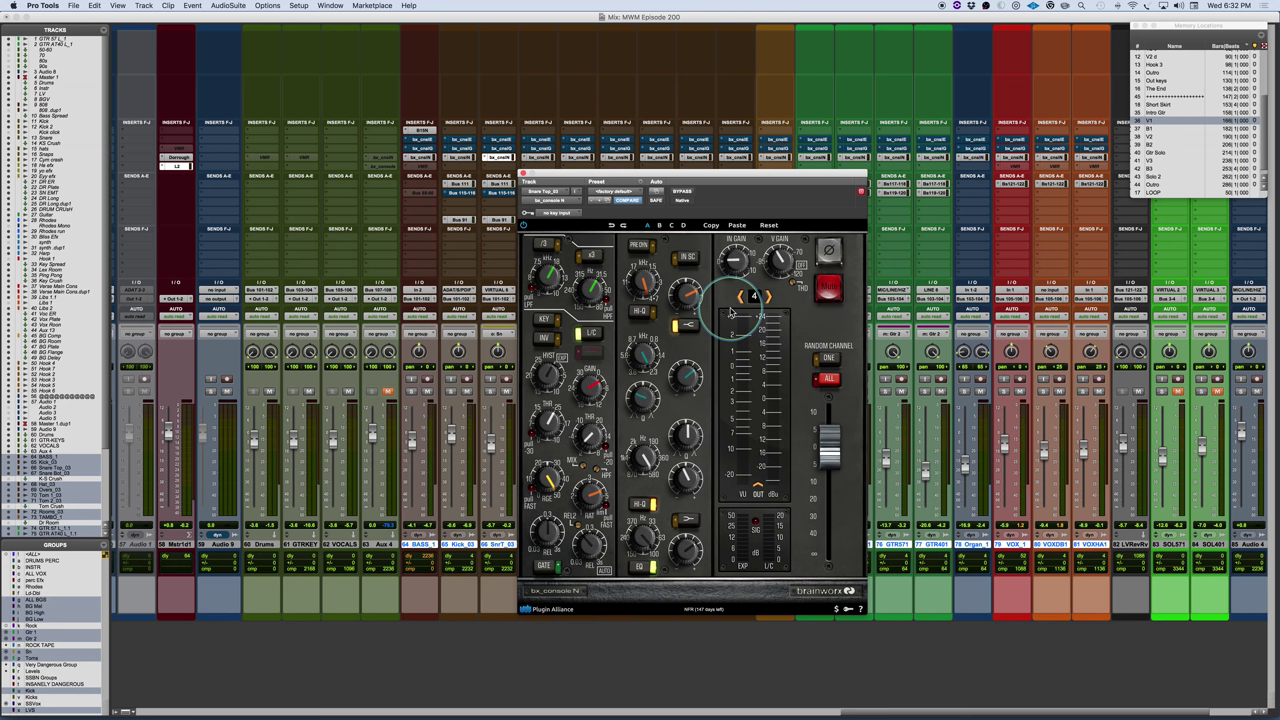
key(space)
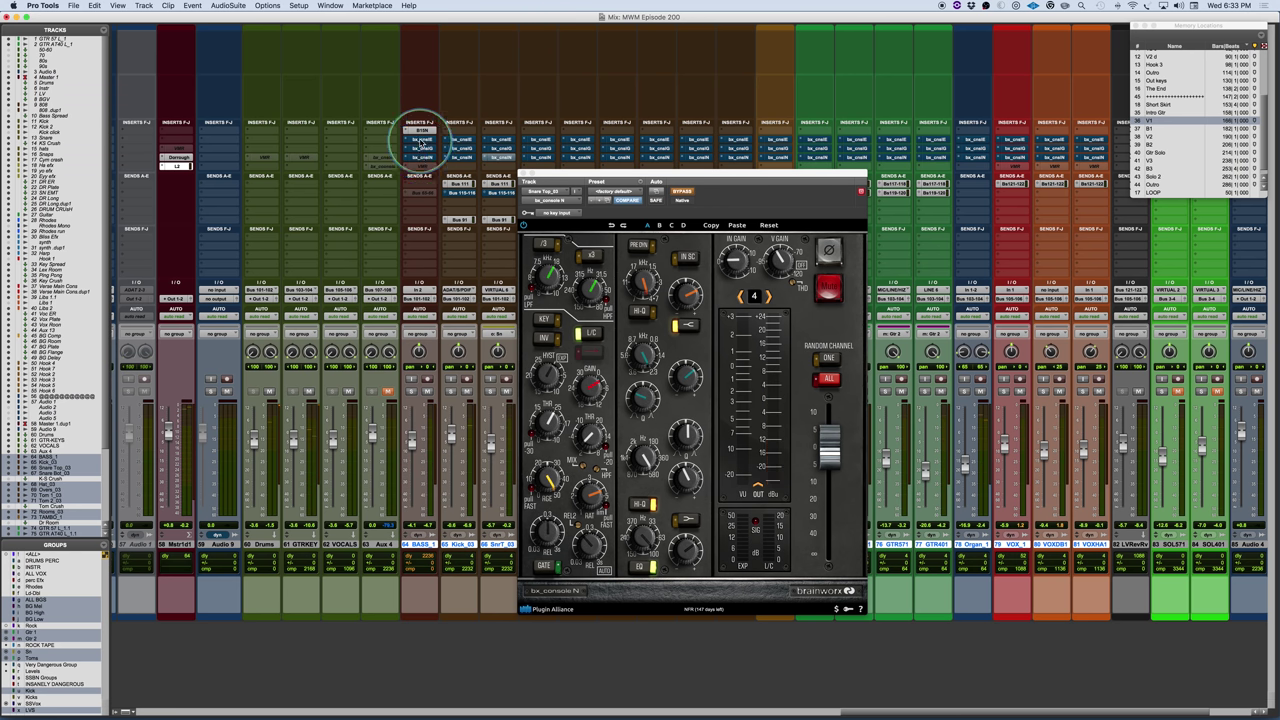
Bypass the snare's bx_console N strip and open the bx_console E insert on BASS_1
super+click(422, 141)
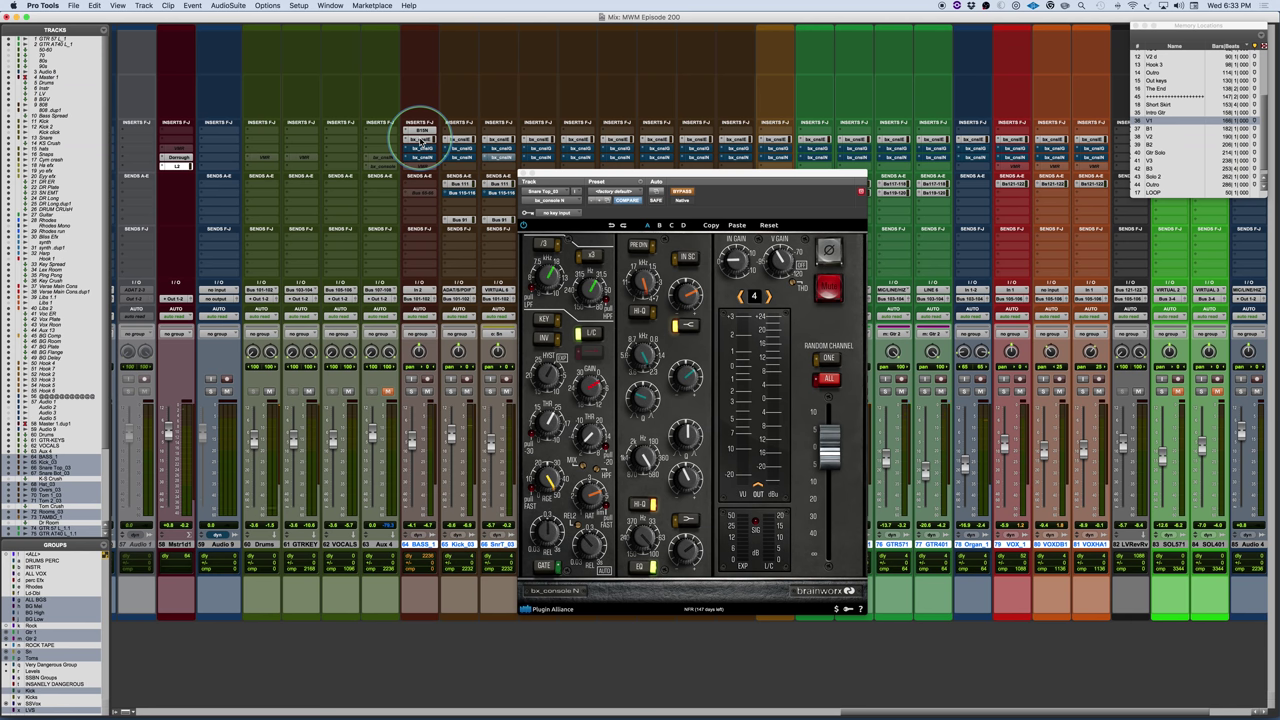
click(422, 141)
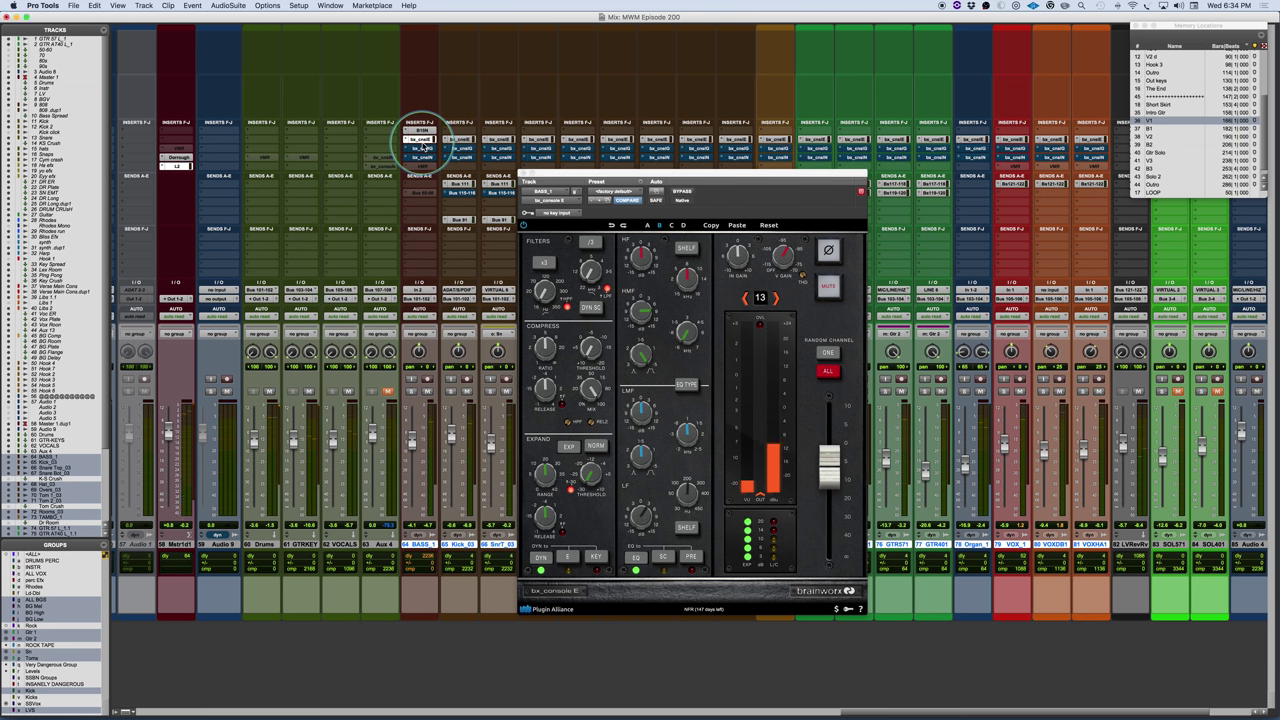
Bypass BASS_1's bx_console E and open its bx_console G insert
super+click(423, 148)
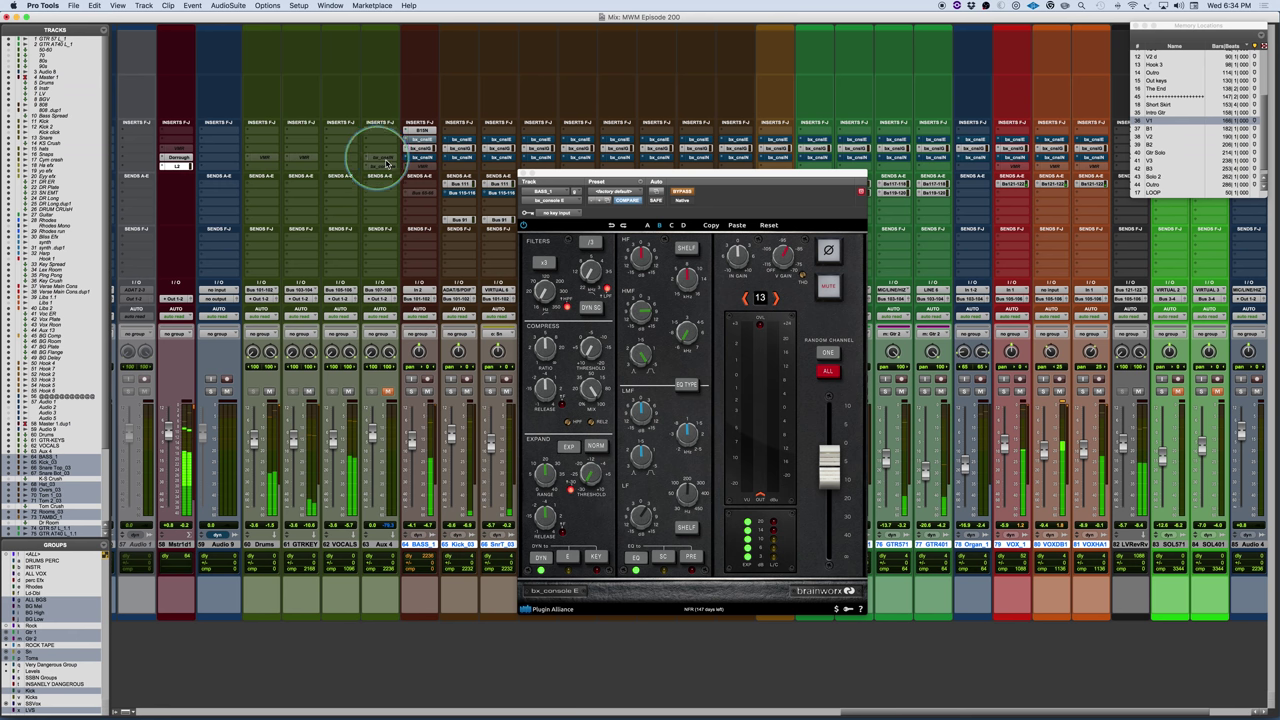
click(419, 148)
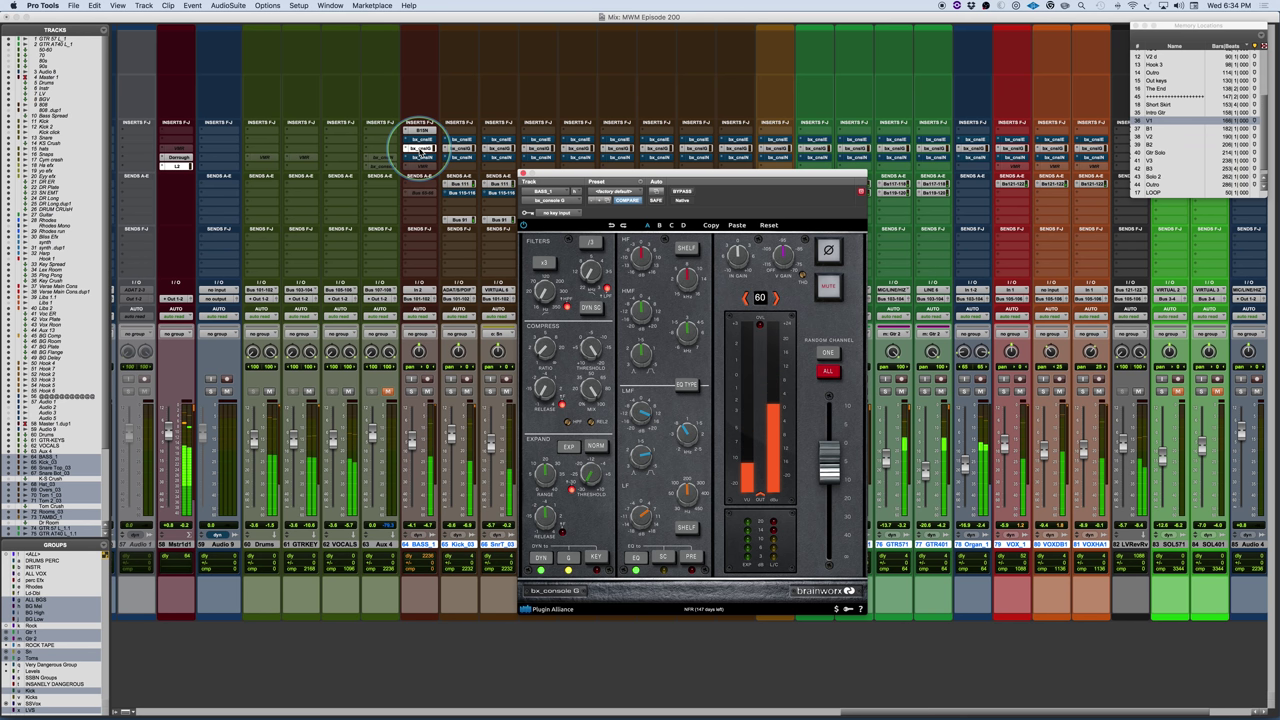
Close the G window, open BASS_1's bx_console N and start playback
click(422, 152)
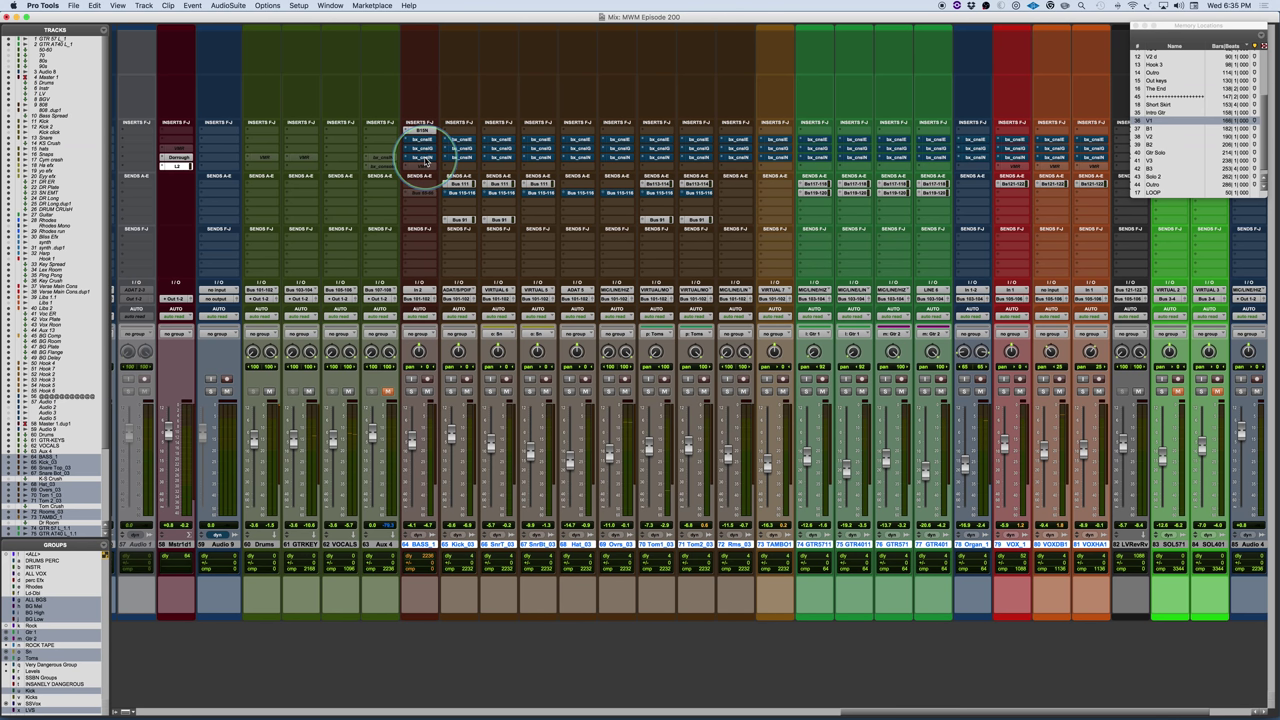
click(422, 157)
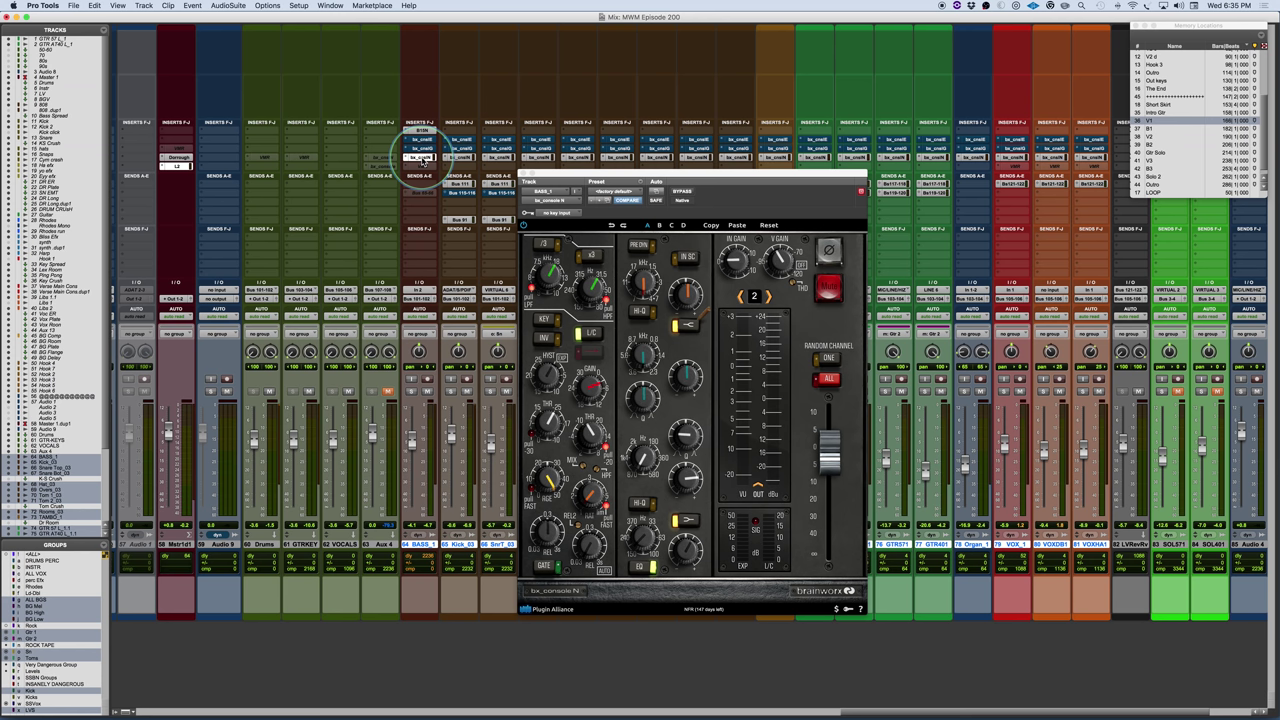
key(space)
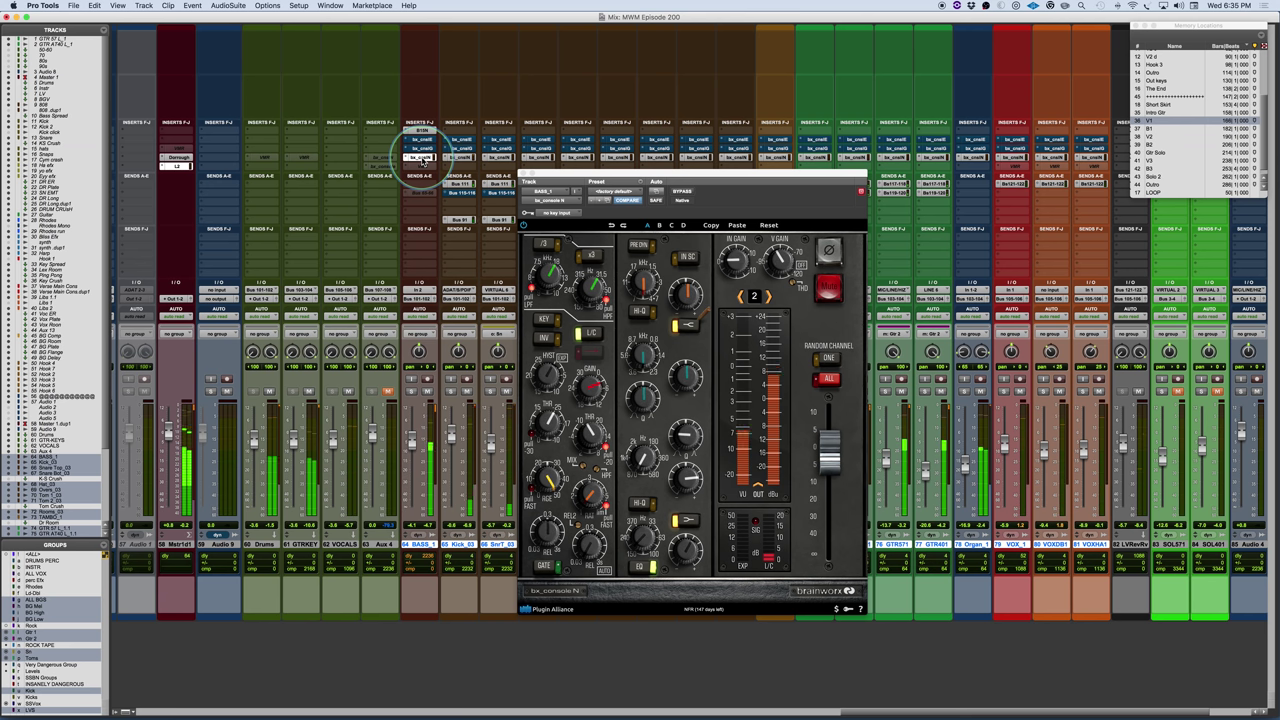
Bypass the N strip and move its insert further down BASS_1's insert chain
super+click(421, 148)
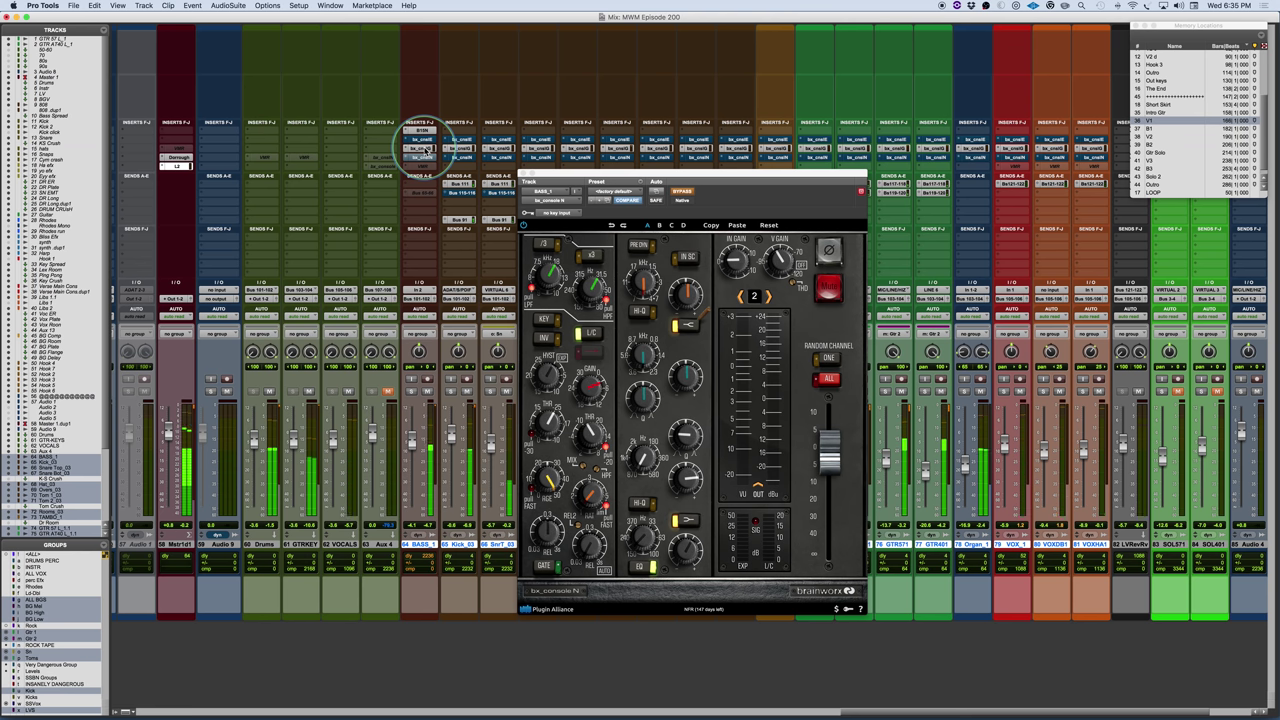
drag(426, 150, 426, 158)
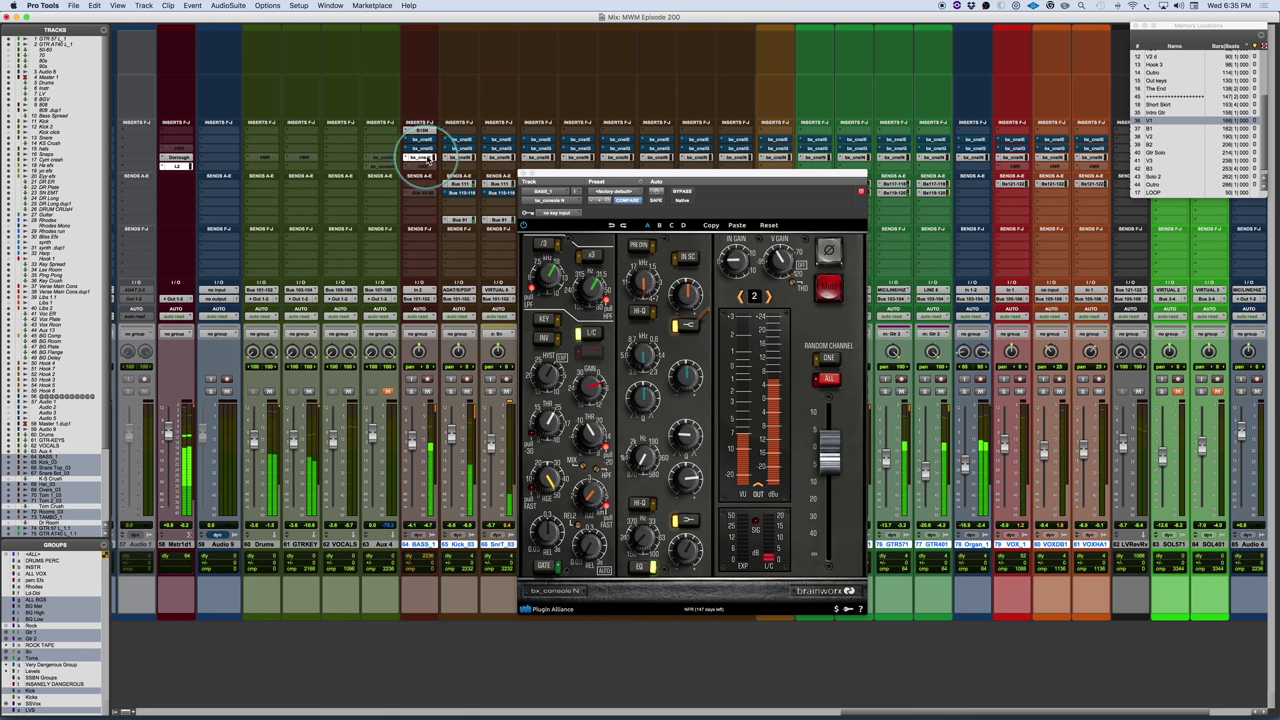
alt+super+click(421, 138)
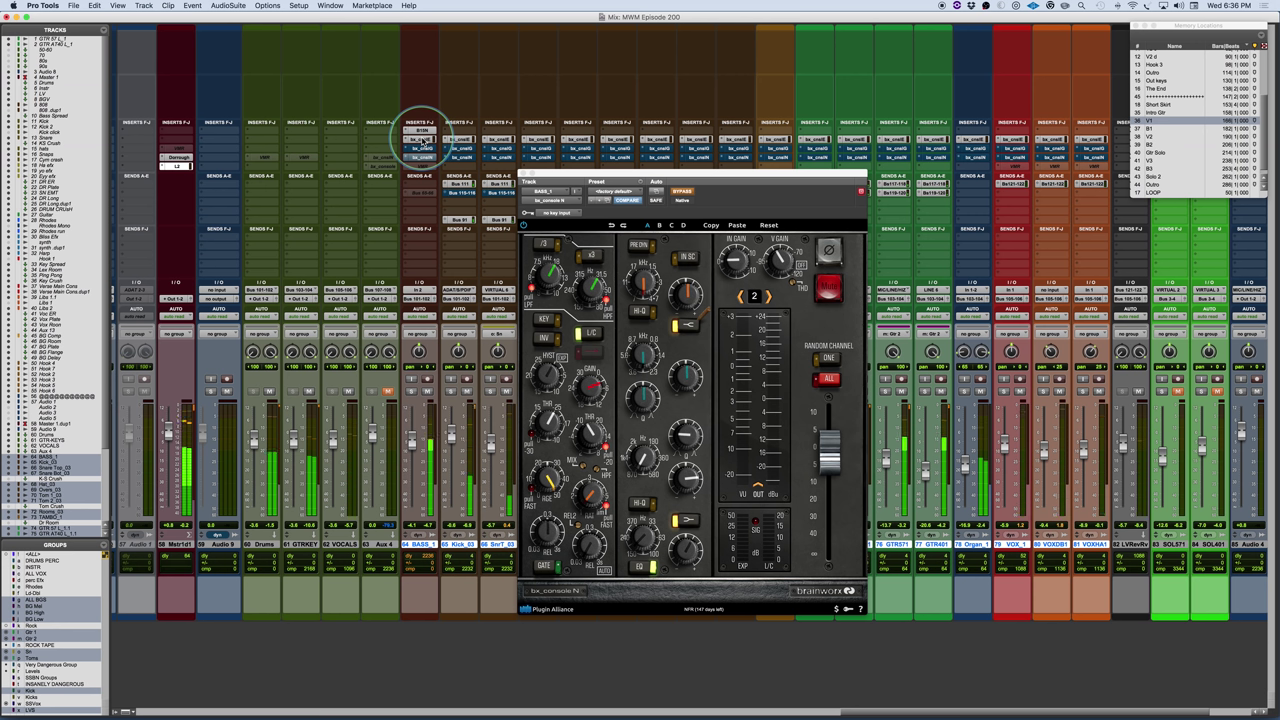
drag(423, 142, 420, 158)
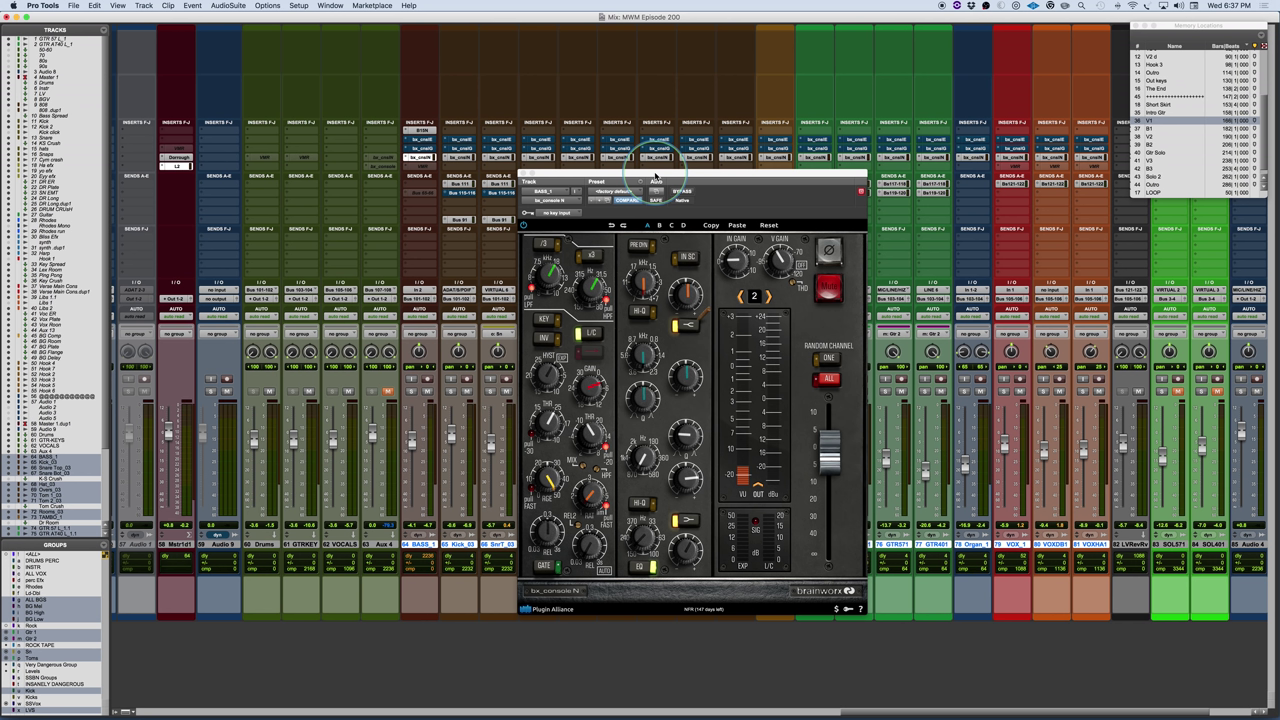
click(655, 178)
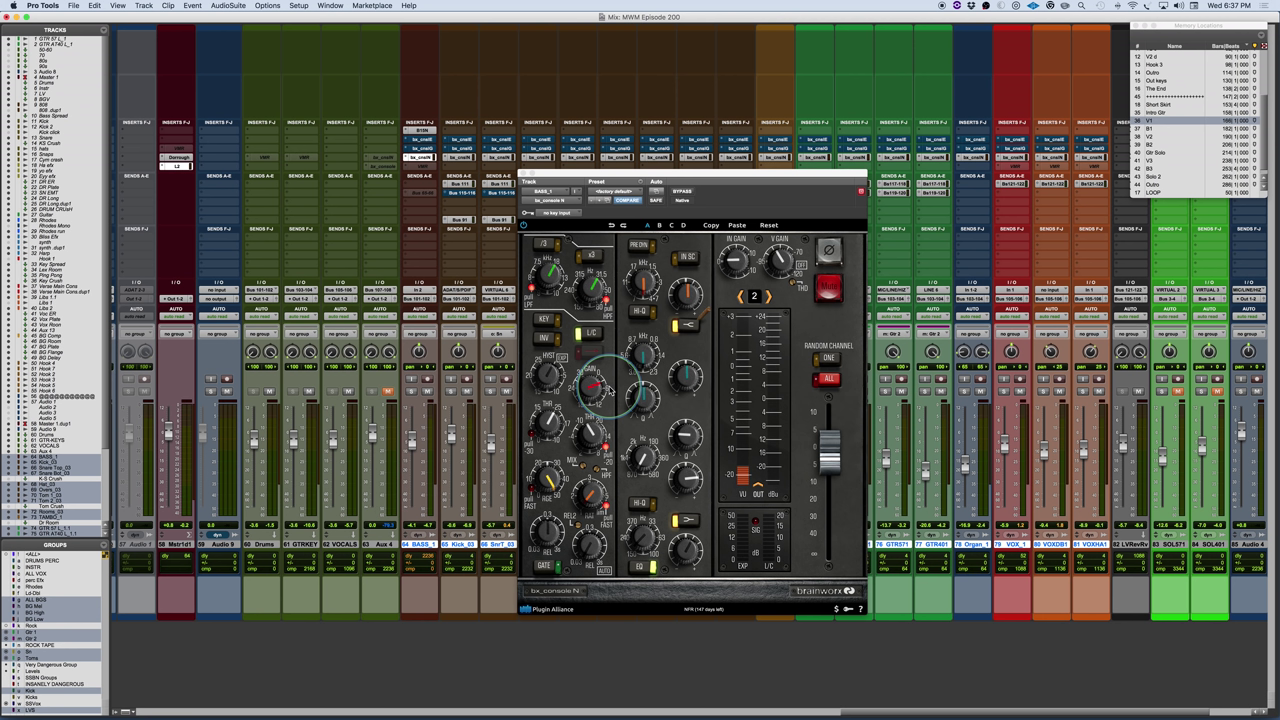
mouse_move(610, 389)
mouse_down()
mouse_move(605, 362)
mouse_move(587, 479)
mouse_move(585, 387)
mouse_up()
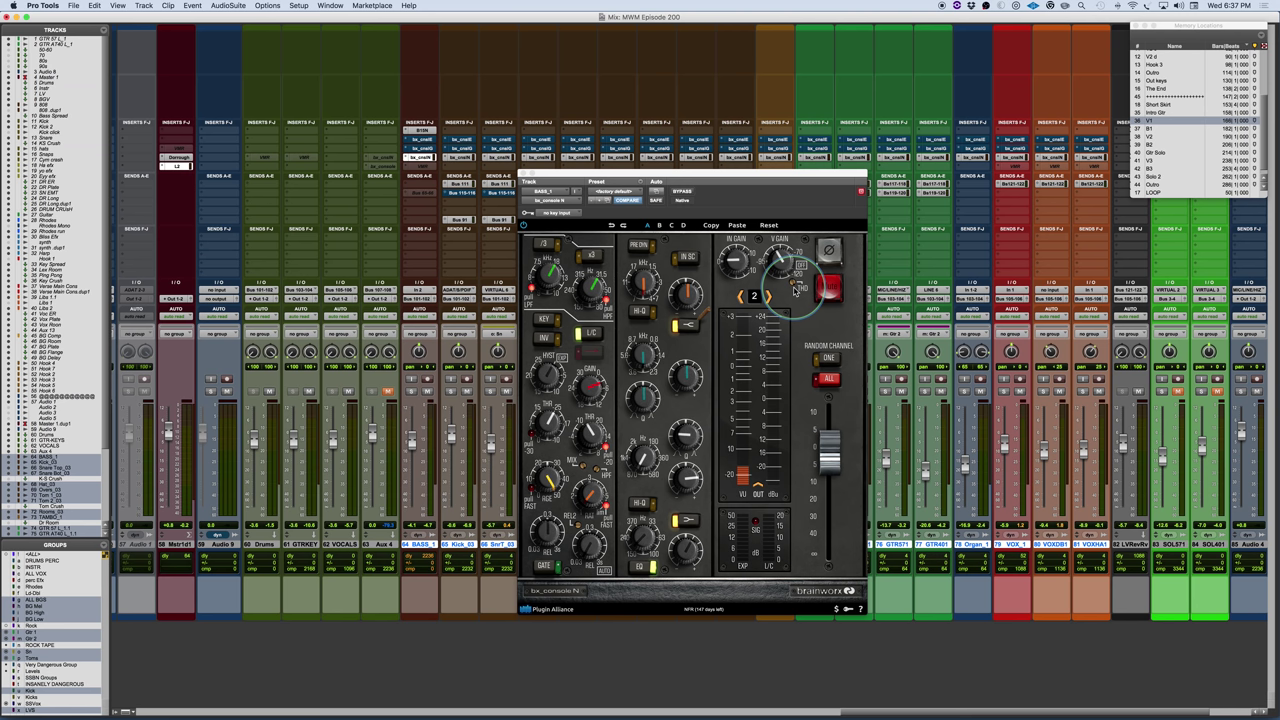
Switch from Pro Tools to the PowerPoint presentation with Cmd+Tab
key(super+Tab)
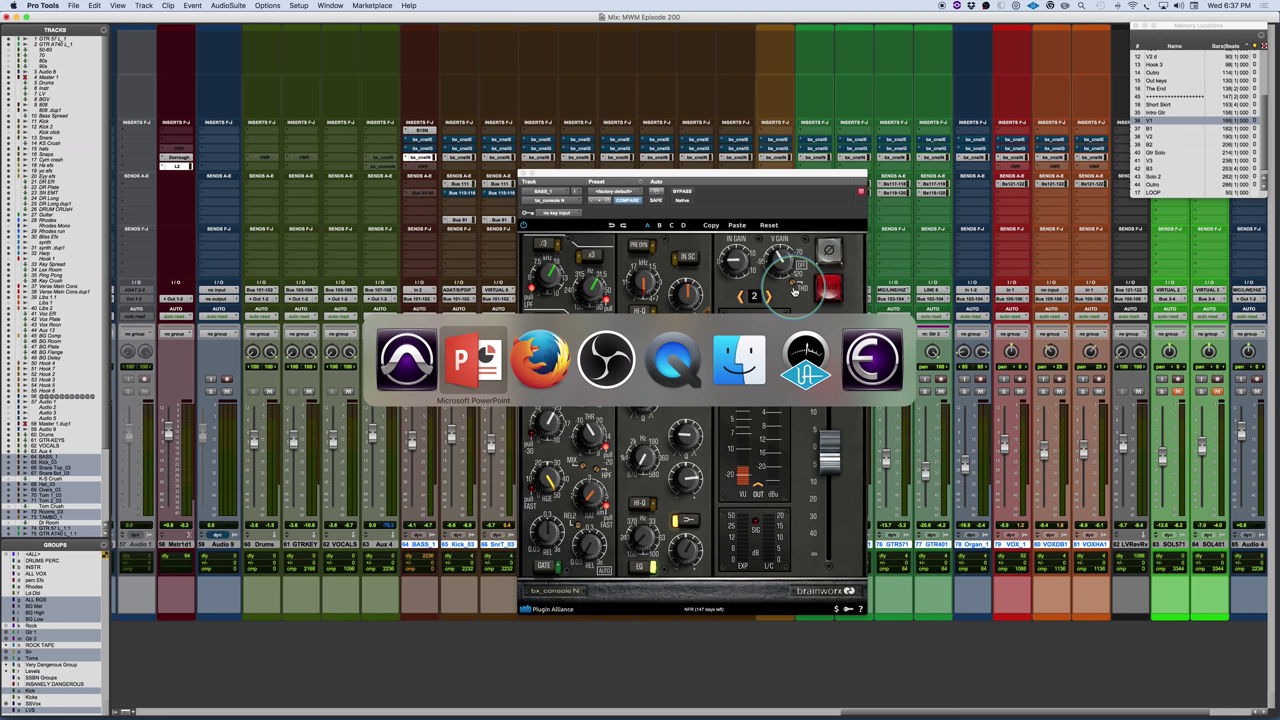